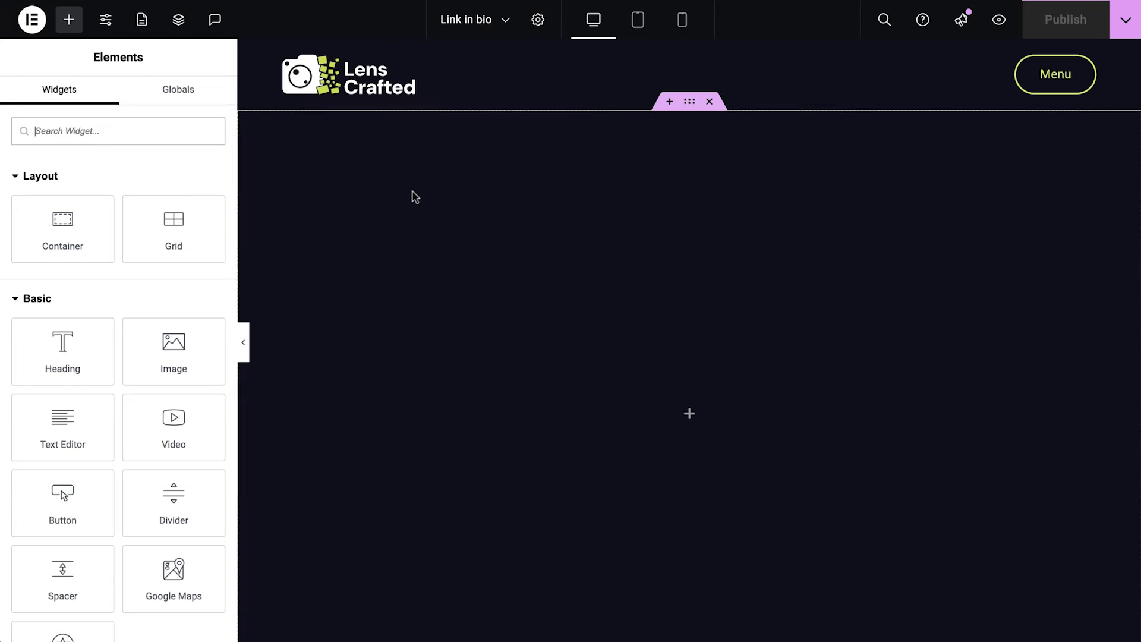
Set the page layout to Elementor Canvas and add the Link in Bio widget
{"action": "left_click", "coordinate": [537, 20]}
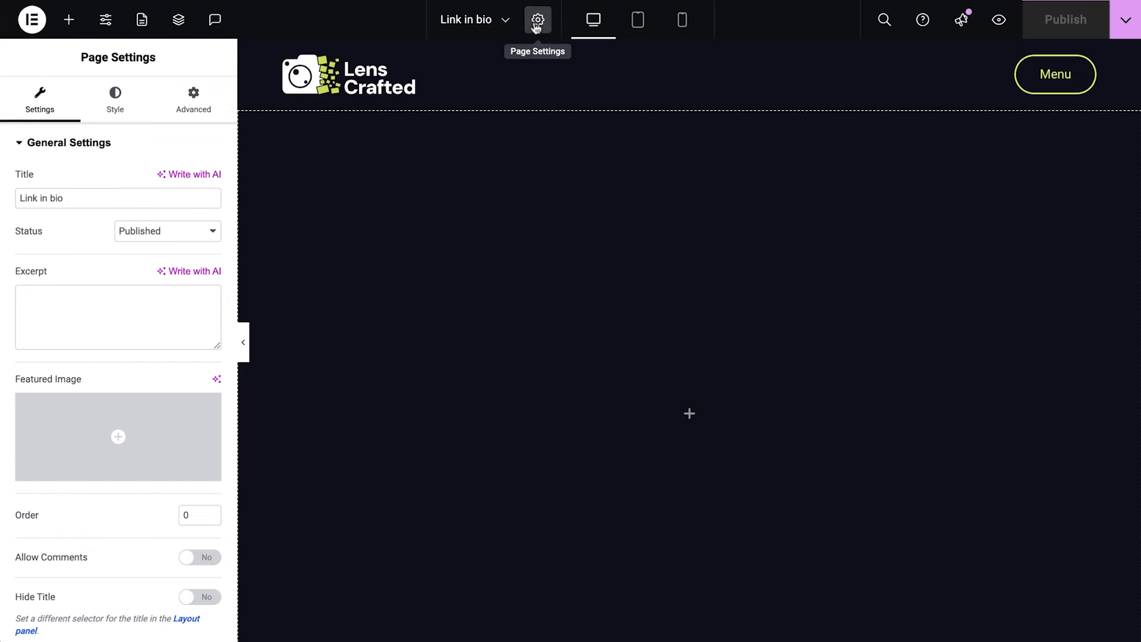
{"action": "scroll", "coordinate": [198, 449], "scroll_direction": "down", "scroll_amount": 2}
{"action": "left_click", "coordinate": [199, 588]}
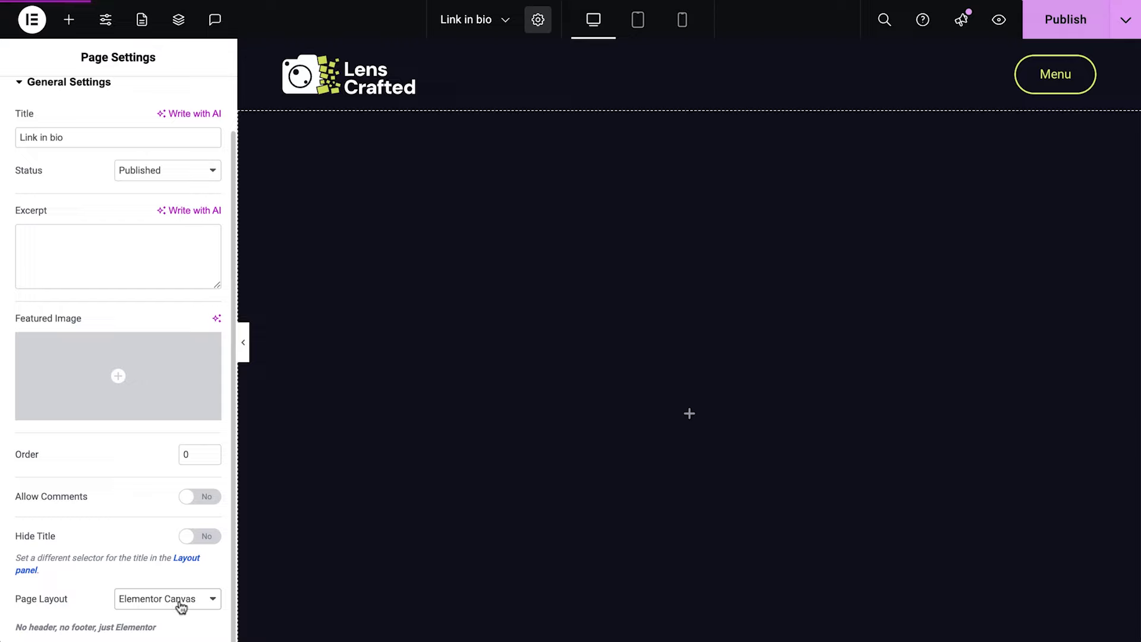
{"action": "type", "text": "L"}
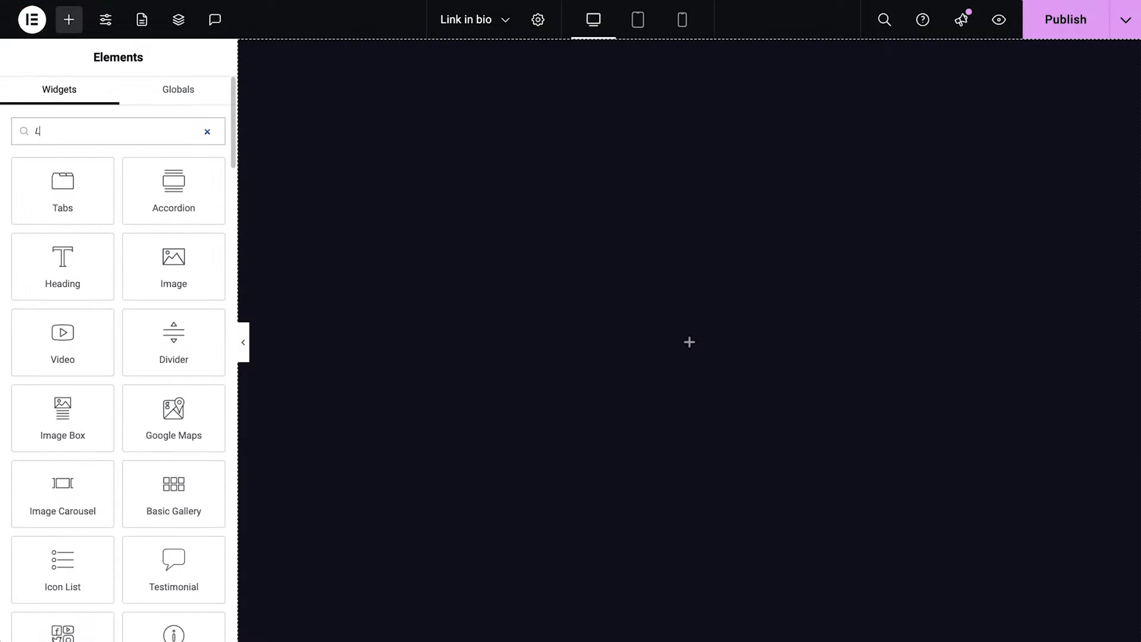
{"action": "type", "text": "ink in Bl"}
{"action": "left_click_drag", "start_coordinate": [173, 342], "coordinate": [404, 330]}
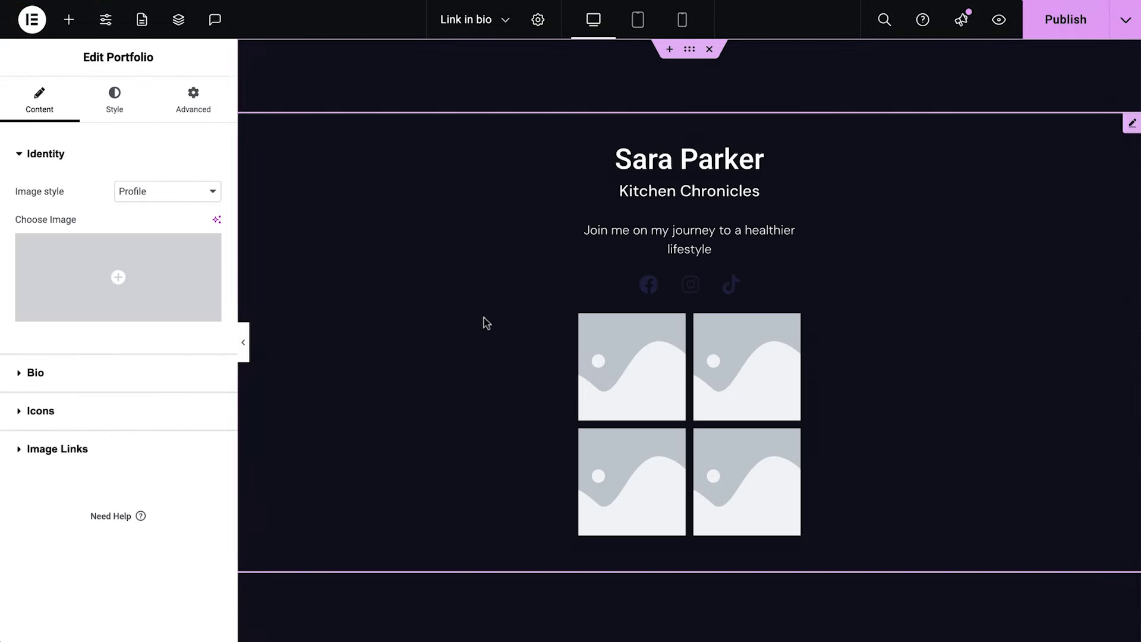
Use the logo as profile image and set the bio to 'Award-Winning Photography That Tells Your Story'
{"action": "left_click", "coordinate": [188, 262]}
{"action": "left_click", "coordinate": [1064, 605]}
{"action": "left_click", "coordinate": [159, 405]}
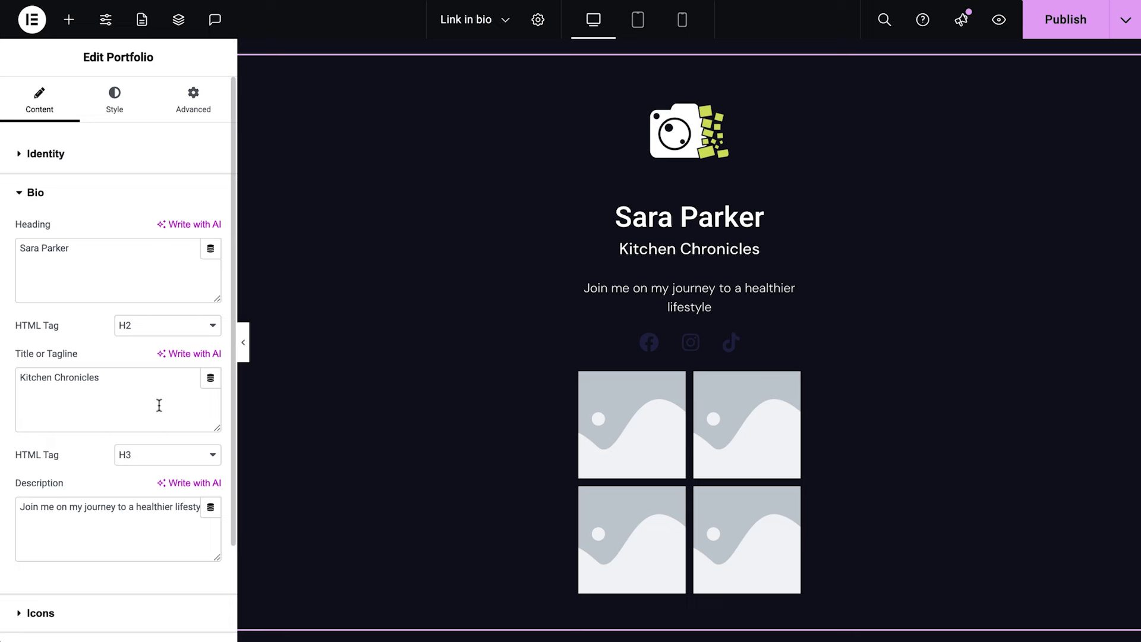
{"action": "type", "text": "Award-Winning Photography That Tells Your Story"}
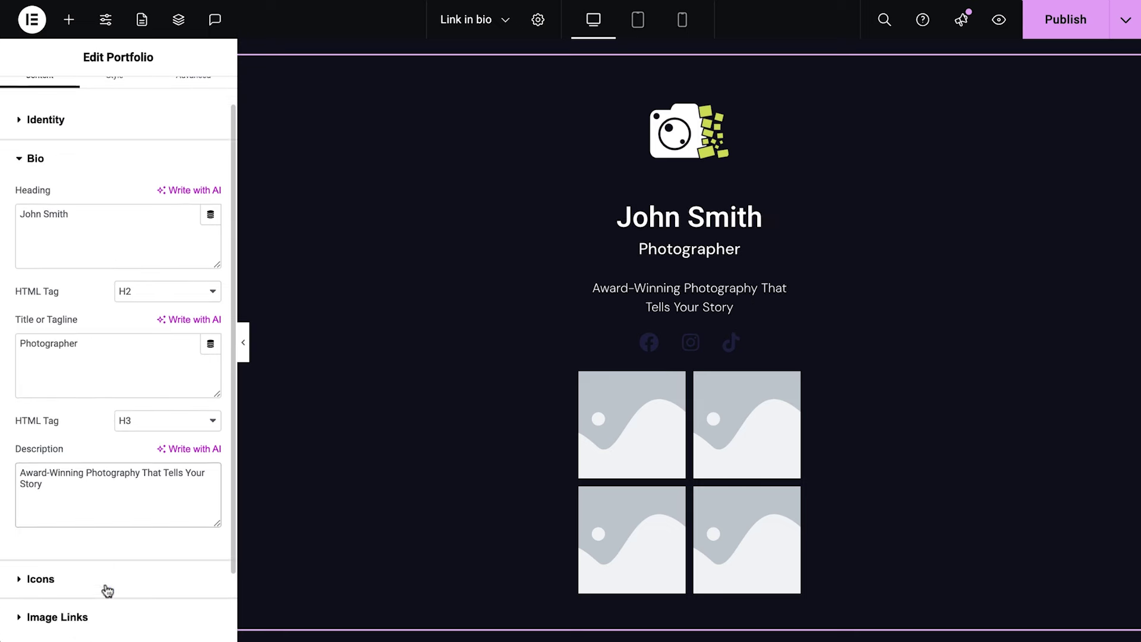
Give the first image link the birthday balloon photo
{"action": "left_click", "coordinate": [105, 614]}
{"action": "left_click", "coordinate": [92, 357]}
{"action": "left_click", "coordinate": [119, 426]}
{"action": "left_click", "coordinate": [345, 333]}
Set the bio heading typography to the DM Sans font
{"action": "left_click", "coordinate": [1079, 598]}
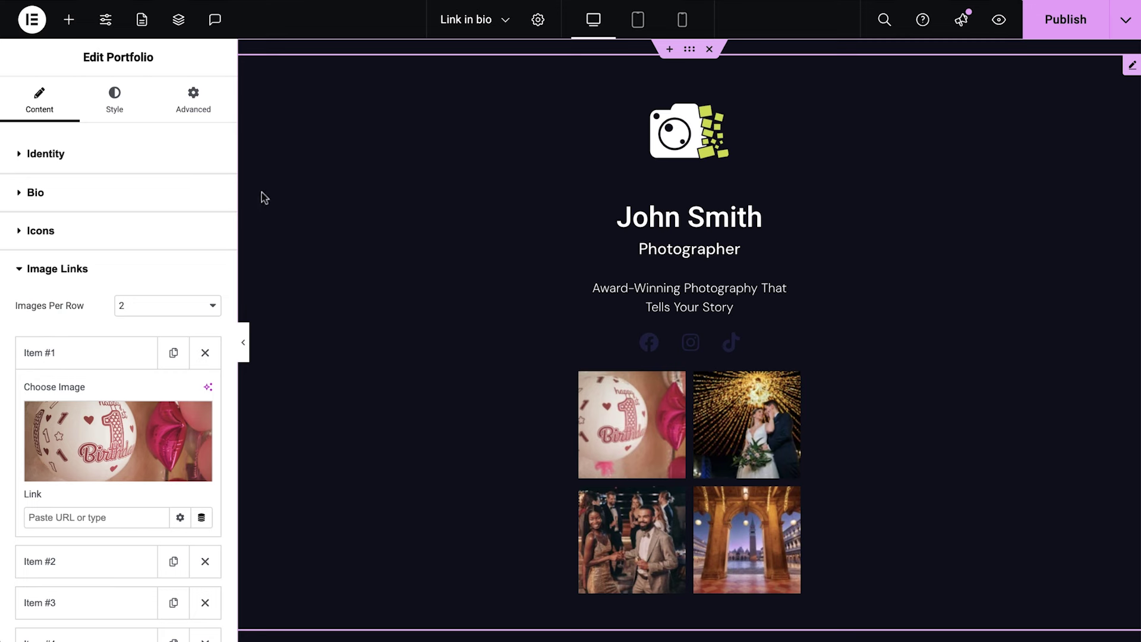
{"action": "left_click", "coordinate": [115, 100]}
{"action": "left_click", "coordinate": [119, 328]}
{"action": "left_click", "coordinate": [211, 296]}
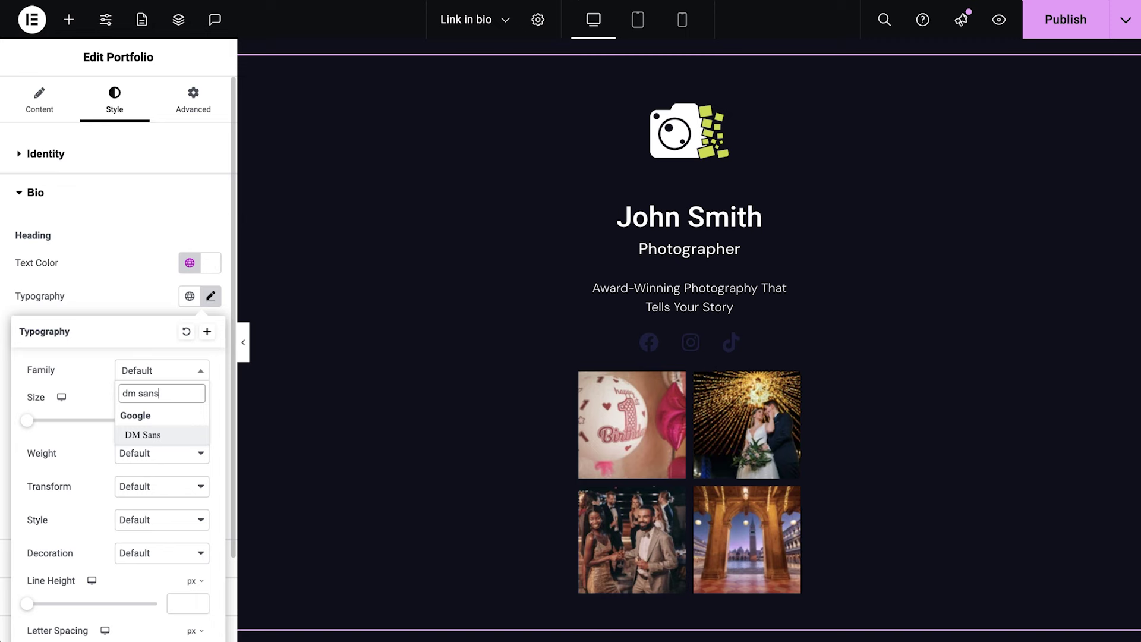
{"action": "left_click", "coordinate": [143, 435]}
{"action": "left_click", "coordinate": [79, 196]}
Colour the social icons with the green Accent global colour
{"action": "left_click", "coordinate": [40, 231]}
{"action": "left_click", "coordinate": [190, 268]}
{"action": "left_click", "coordinate": [117, 435]}
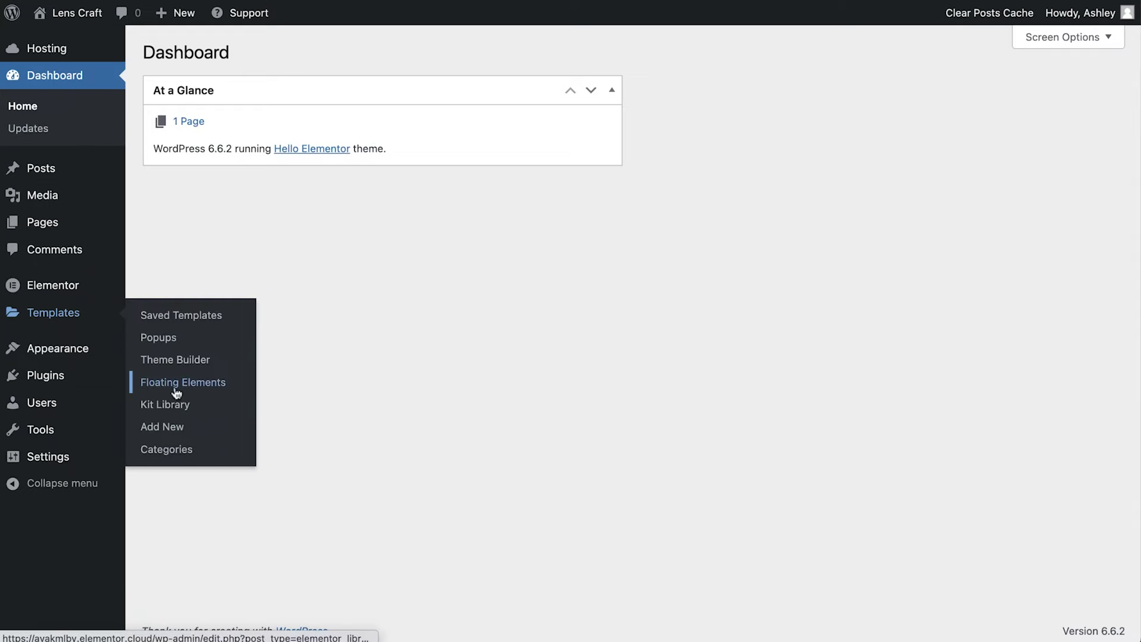
Filter the Kit Library to Portfolio kits and open the Digital Marketing Studio demo
{"action": "left_click", "coordinate": [199, 410]}
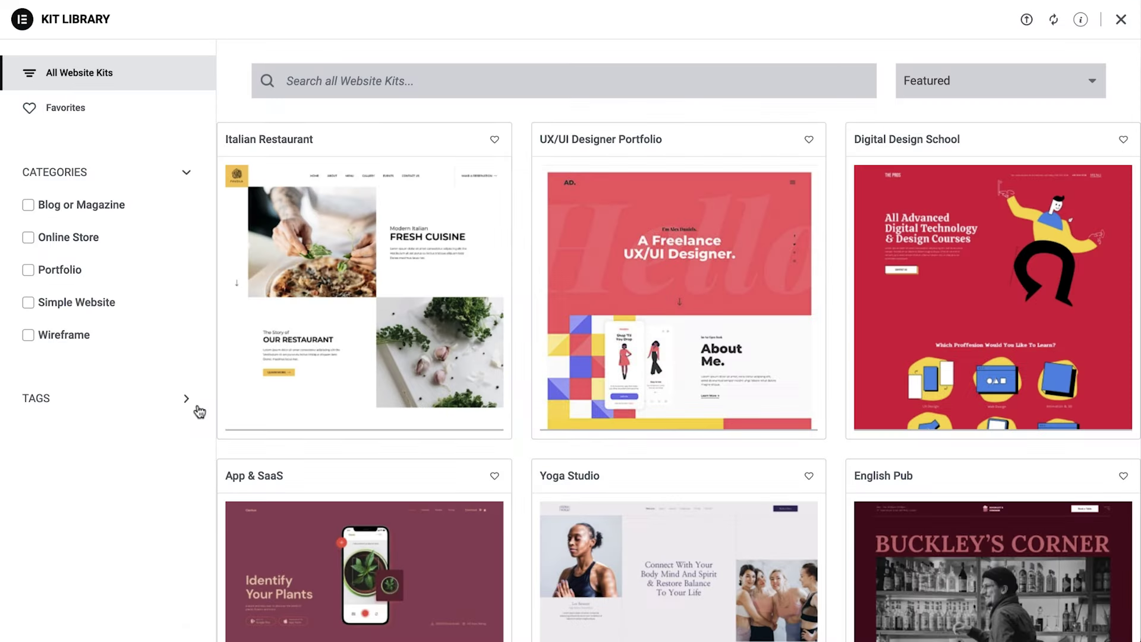
{"action": "left_click", "coordinate": [66, 269]}
{"action": "mouse_move", "coordinate": [993, 333]}
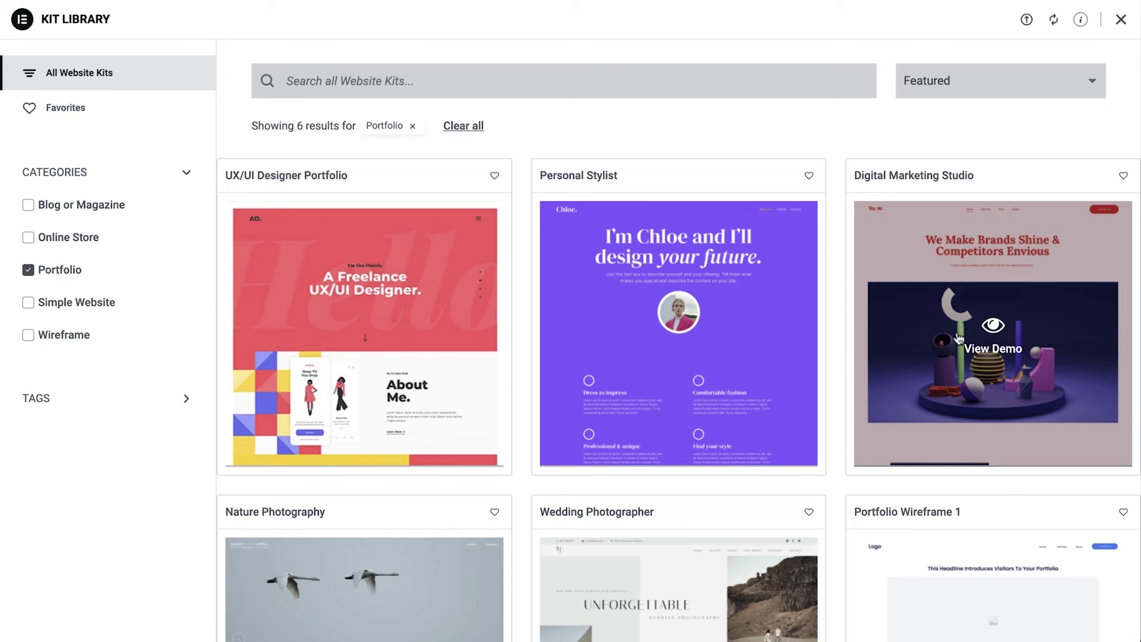
{"action": "left_click", "coordinate": [988, 339]}
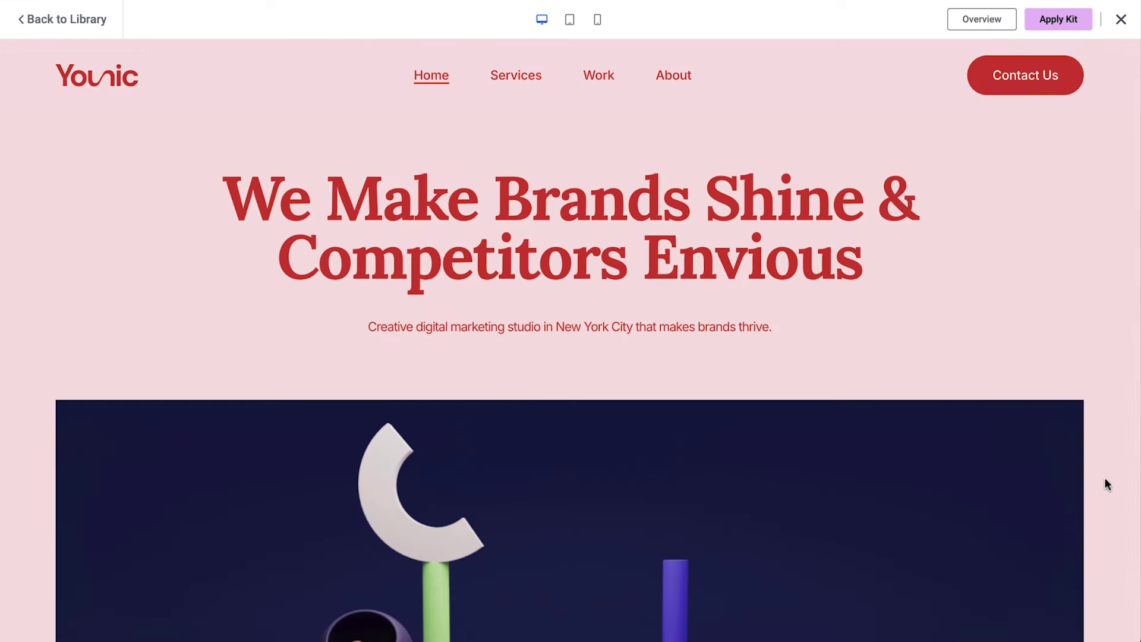
Review the Digital Marketing Studio demo and apply the entire kit
{"action": "scroll", "coordinate": [1111, 488], "scroll_direction": "down", "scroll_amount": 5}
{"action": "scroll", "coordinate": [1111, 487], "scroll_direction": "down", "scroll_amount": 5}
{"action": "scroll", "coordinate": [1110, 490], "scroll_direction": "down", "scroll_amount": 5}
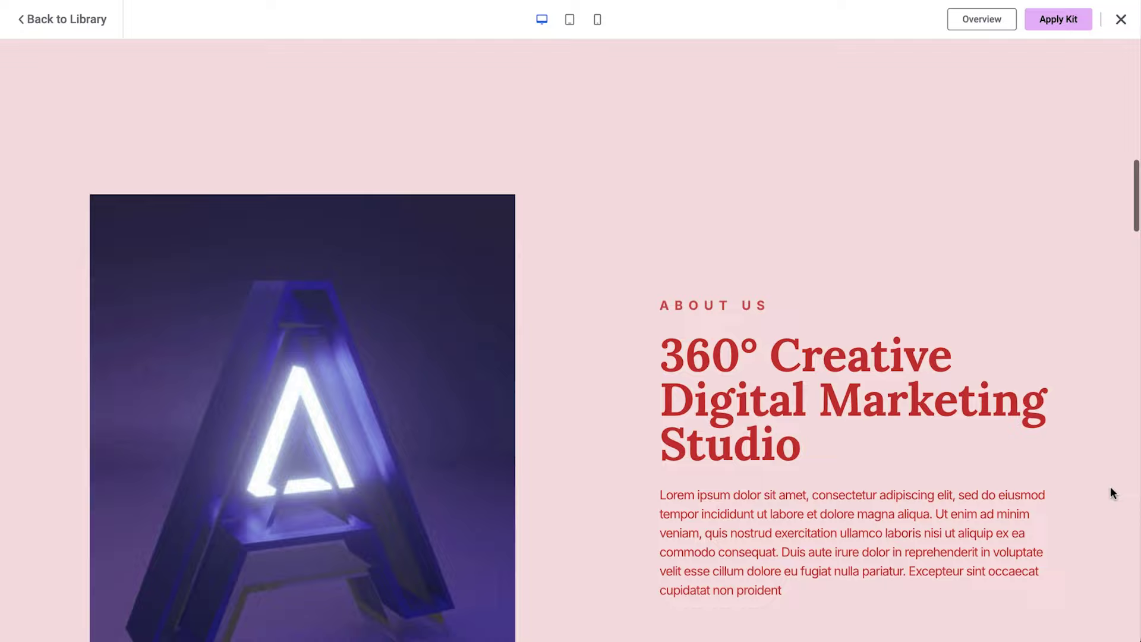
{"action": "scroll", "coordinate": [1110, 489], "scroll_direction": "down", "scroll_amount": 5}
{"action": "scroll", "coordinate": [1110, 489], "scroll_direction": "down", "scroll_amount": 5}
{"action": "scroll", "coordinate": [1111, 488], "scroll_direction": "down", "scroll_amount": 5}
{"action": "scroll", "coordinate": [1110, 489], "scroll_direction": "down", "scroll_amount": 5}
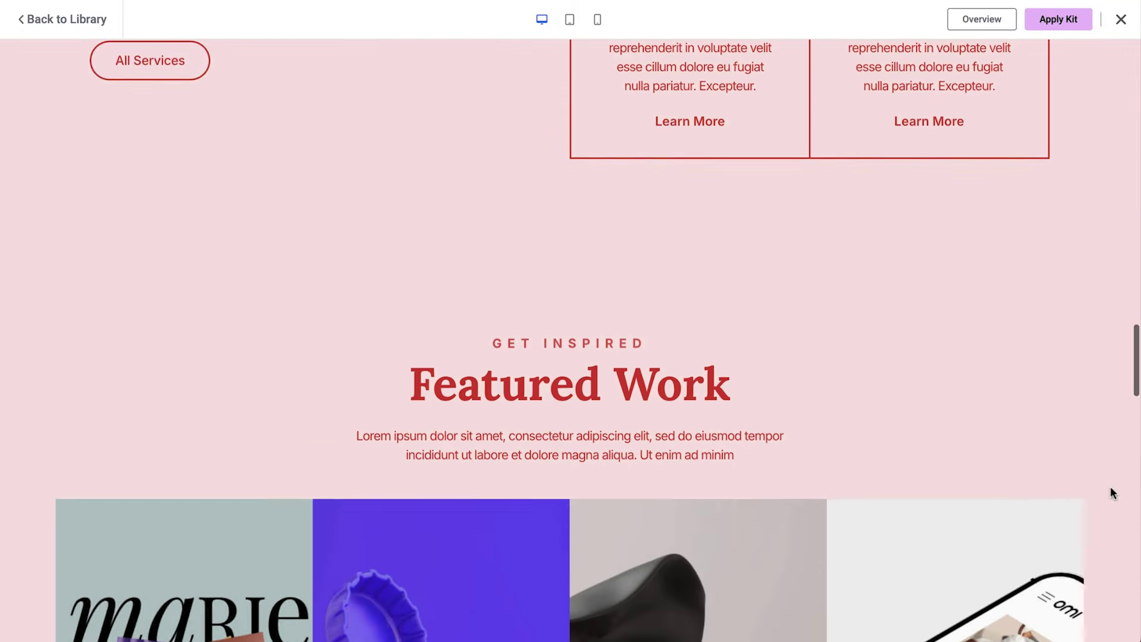
{"action": "scroll", "coordinate": [1111, 489], "scroll_direction": "down", "scroll_amount": 5}
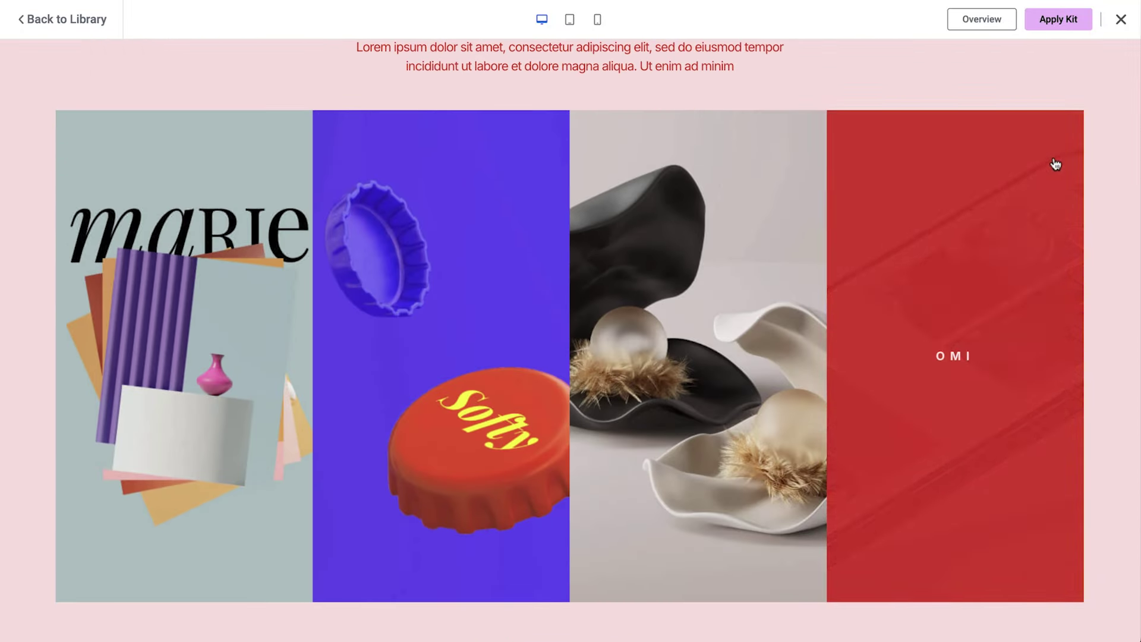
{"action": "left_click", "coordinate": [1048, 18]}
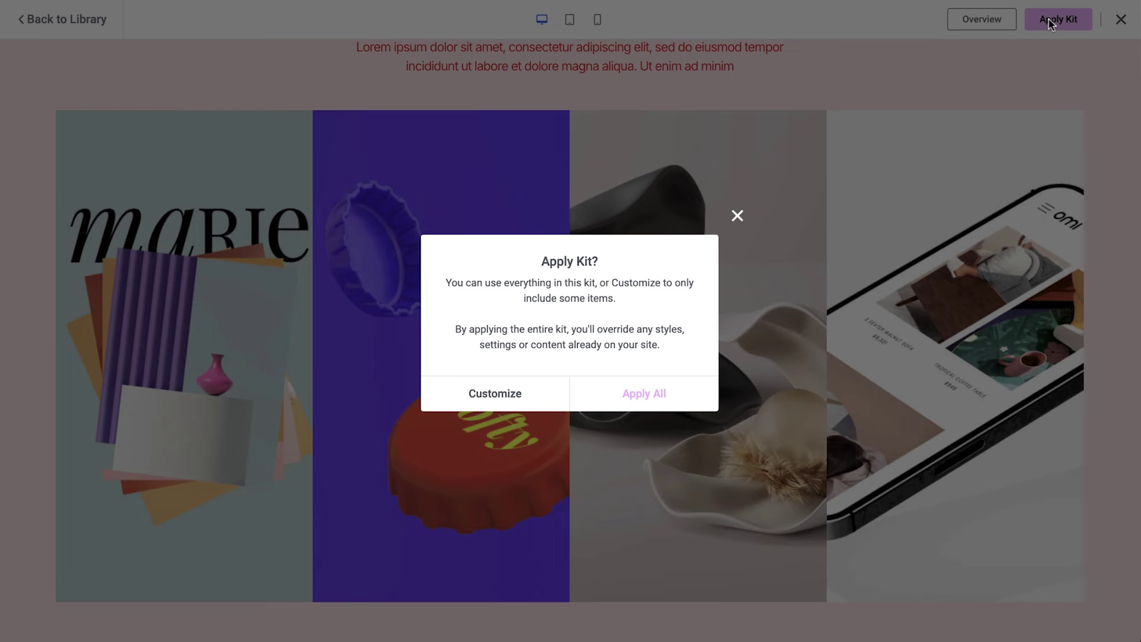
{"action": "left_click", "coordinate": [653, 397]}
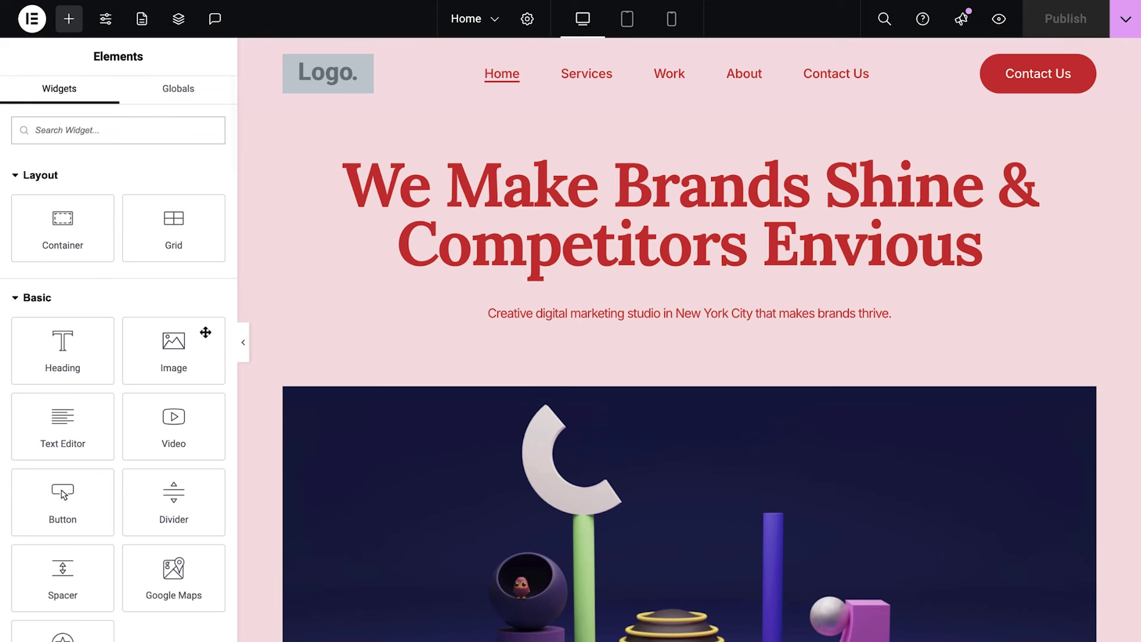
Set the Primary global colour to #FFFFFF and review the Hero Headline global font
{"action": "left_click", "coordinate": [106, 20]}
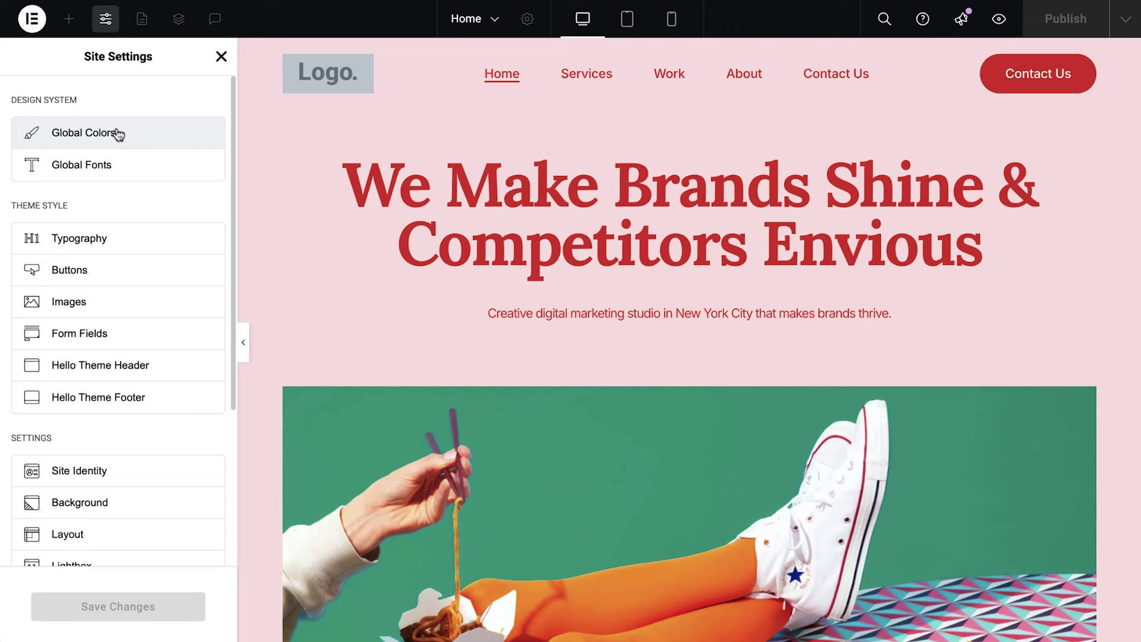
{"action": "left_click", "coordinate": [117, 133]}
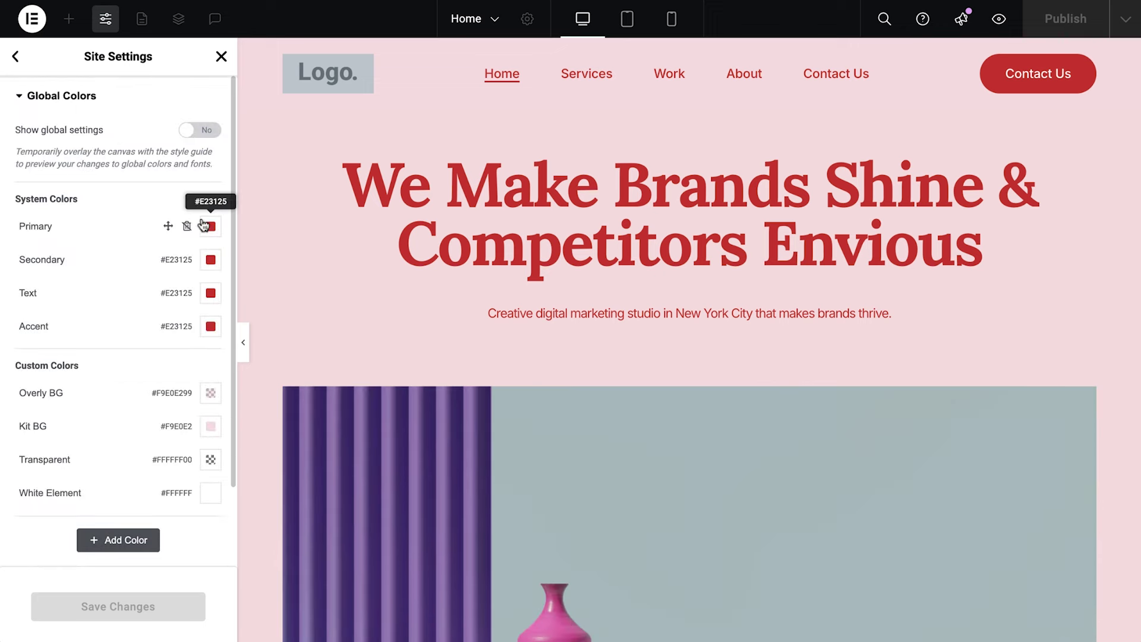
{"action": "left_click", "coordinate": [210, 226]}
{"action": "type", "text": "#FFFFFF"}
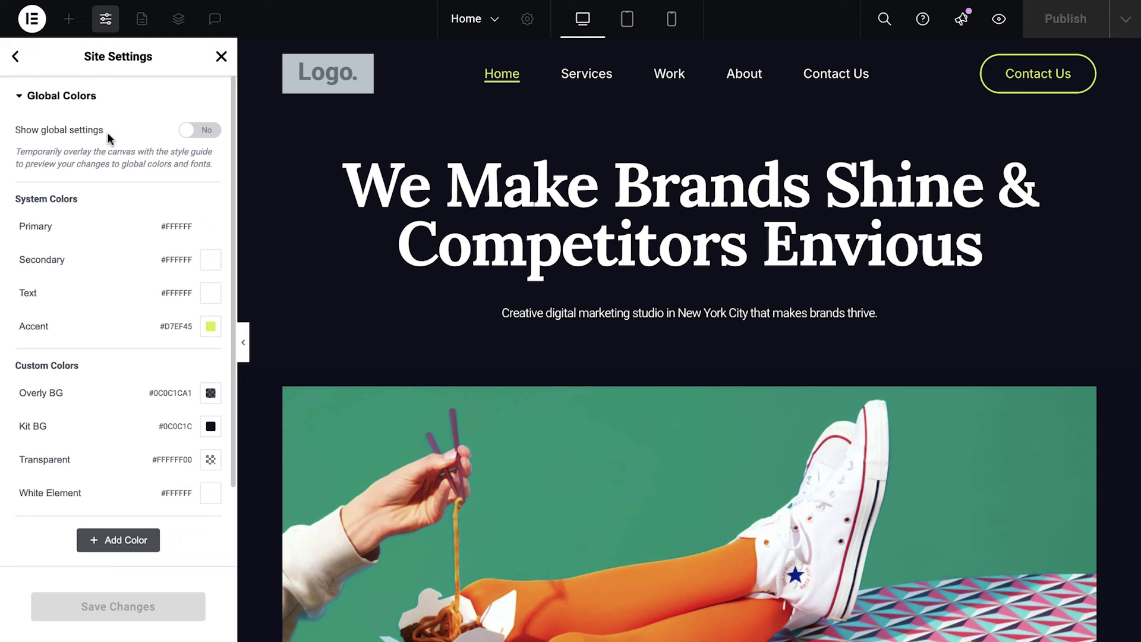
{"action": "left_click", "coordinate": [109, 166]}
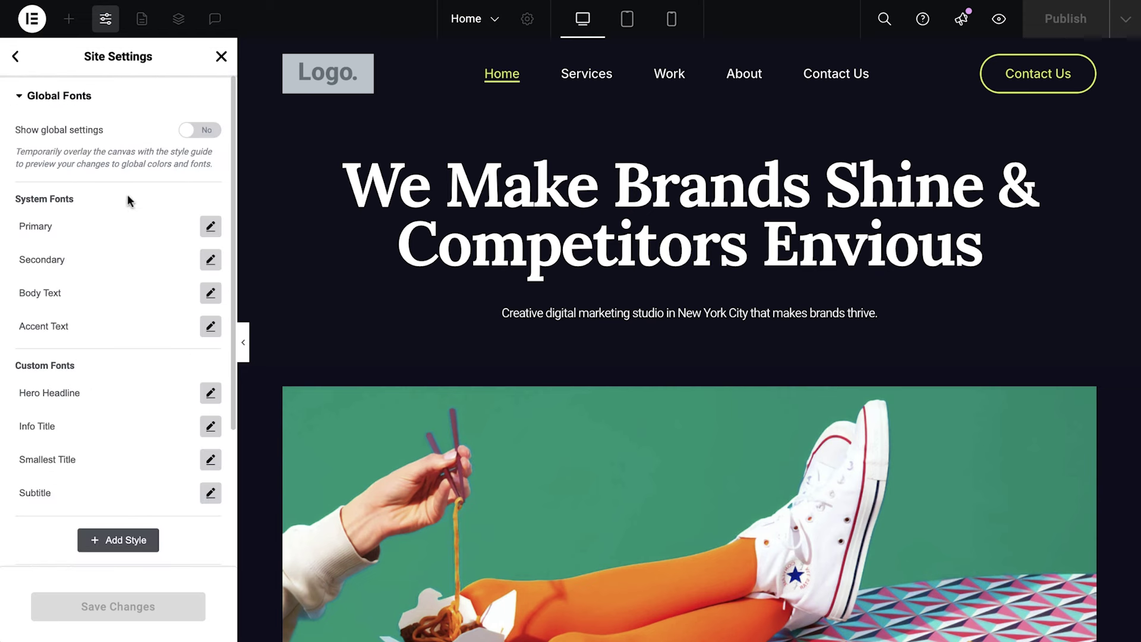
{"action": "left_click", "coordinate": [208, 393]}
{"action": "left_click", "coordinate": [152, 465]}
Set the Lens Crafted wordmark as the site logo
{"action": "left_click", "coordinate": [91, 467]}
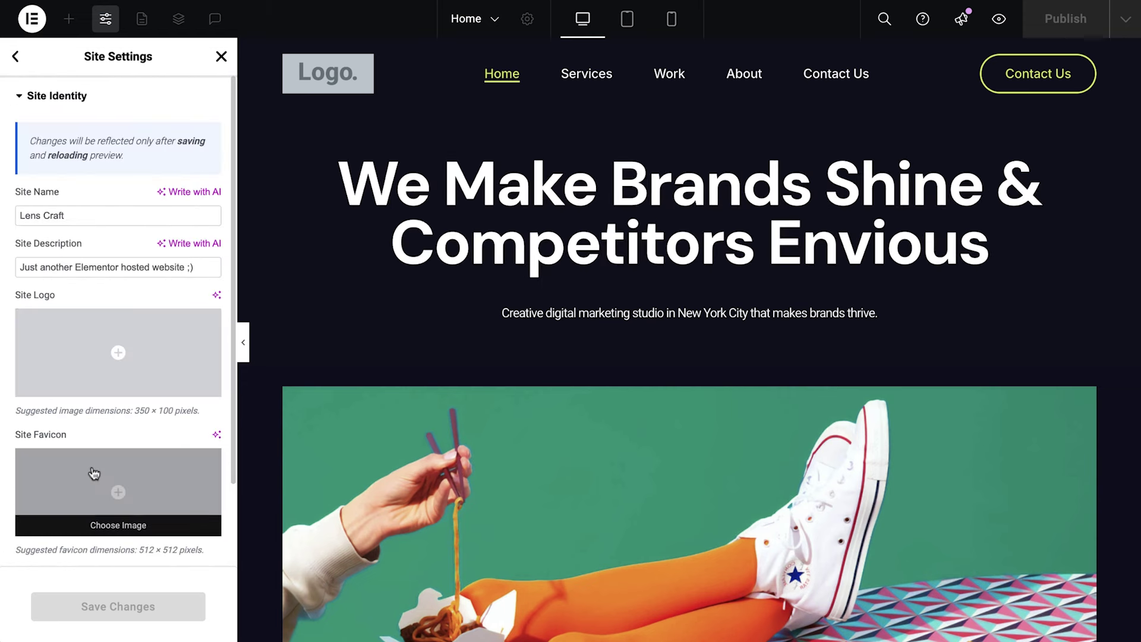
{"action": "left_click", "coordinate": [118, 356]}
{"action": "scroll", "coordinate": [187, 361], "scroll_direction": "down", "scroll_amount": 3}
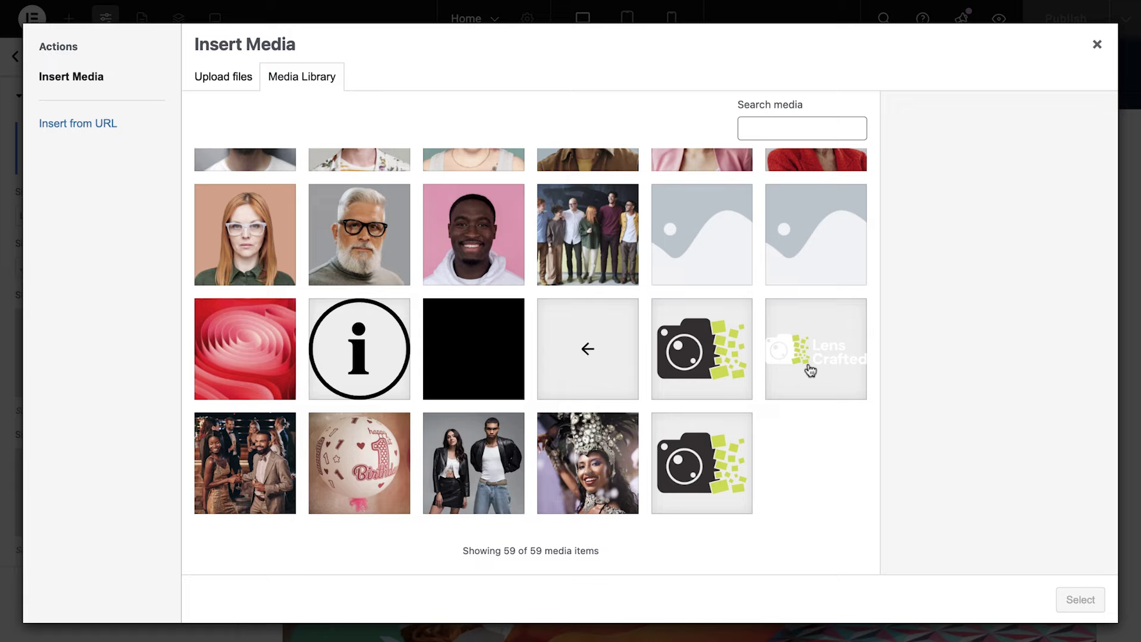
{"action": "left_click", "coordinate": [810, 370]}
{"action": "left_click", "coordinate": [1101, 609]}
Set the camera icon image as the site favicon
{"action": "left_click", "coordinate": [153, 484]}
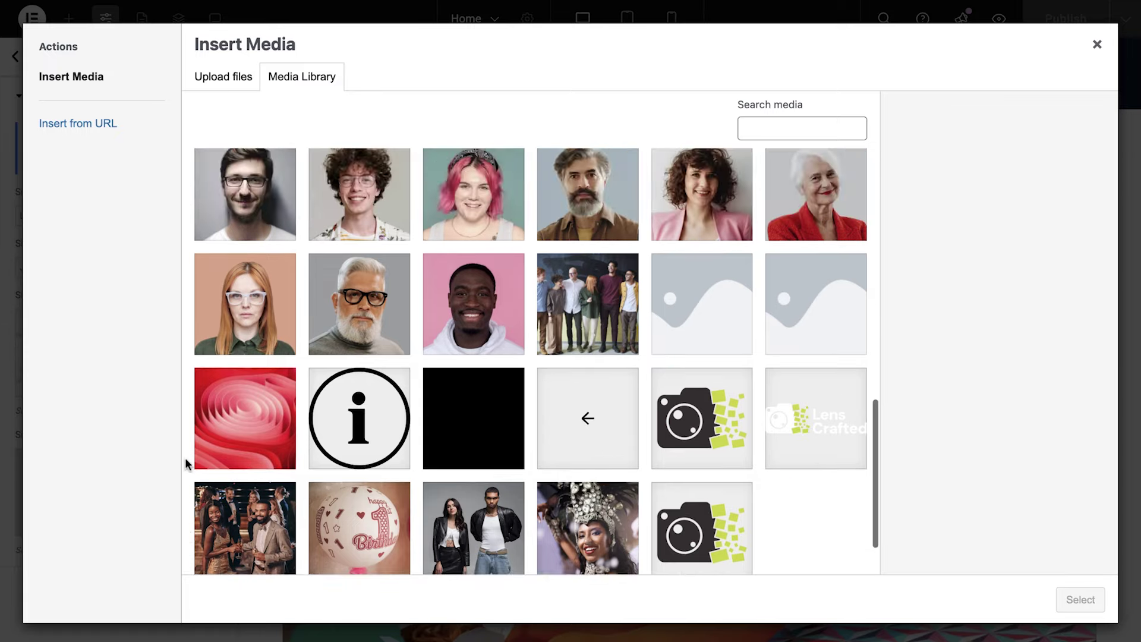
{"action": "scroll", "coordinate": [399, 428], "scroll_direction": "down", "scroll_amount": 2}
{"action": "left_click", "coordinate": [711, 354]}
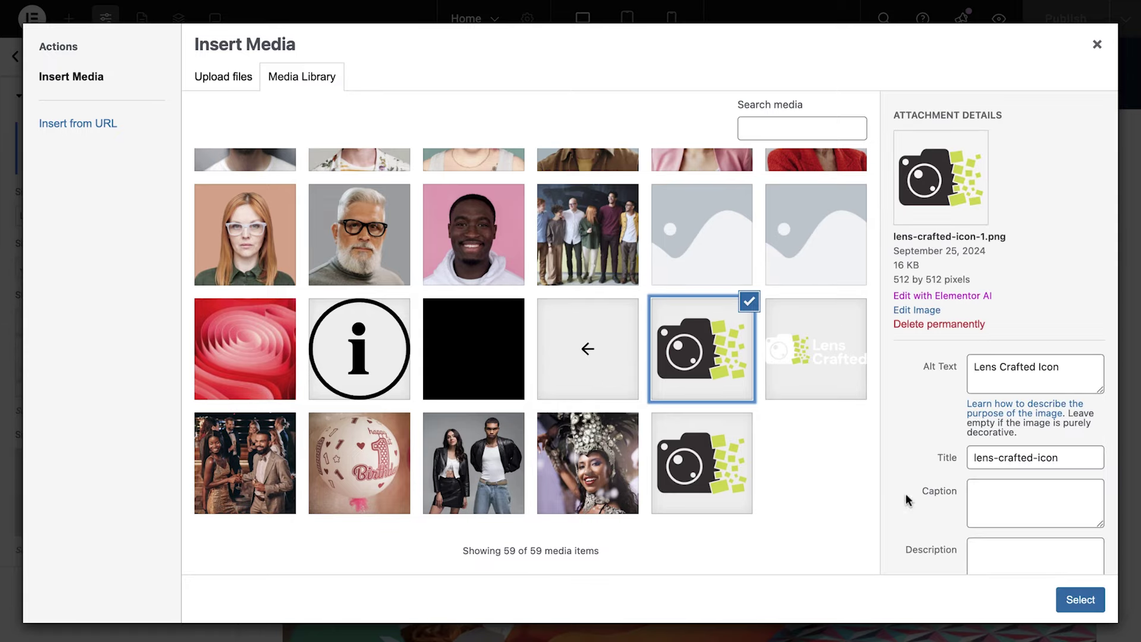
{"action": "left_click", "coordinate": [1076, 598]}
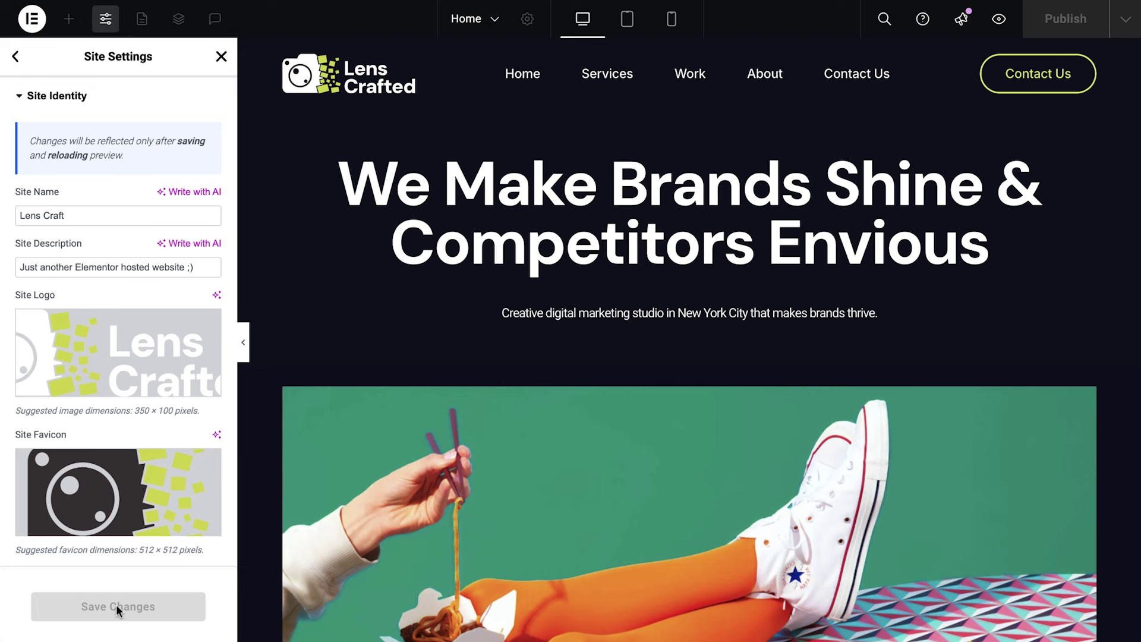
Open the site header template and delete its menu links
{"action": "left_click", "coordinate": [219, 65]}
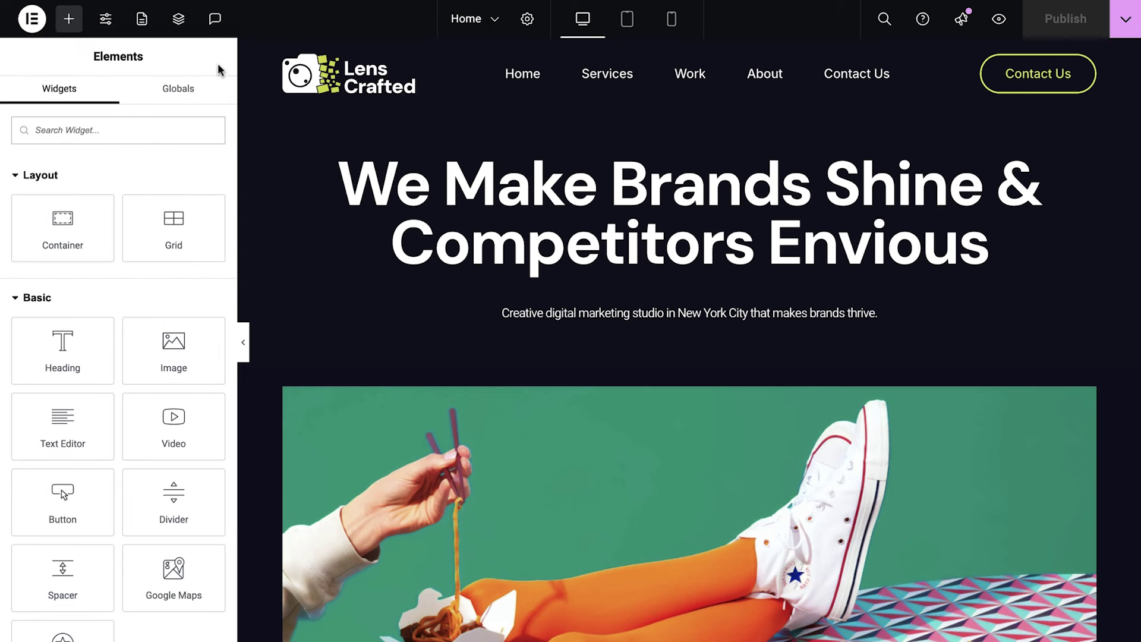
{"action": "mouse_move", "coordinate": [686, 73]}
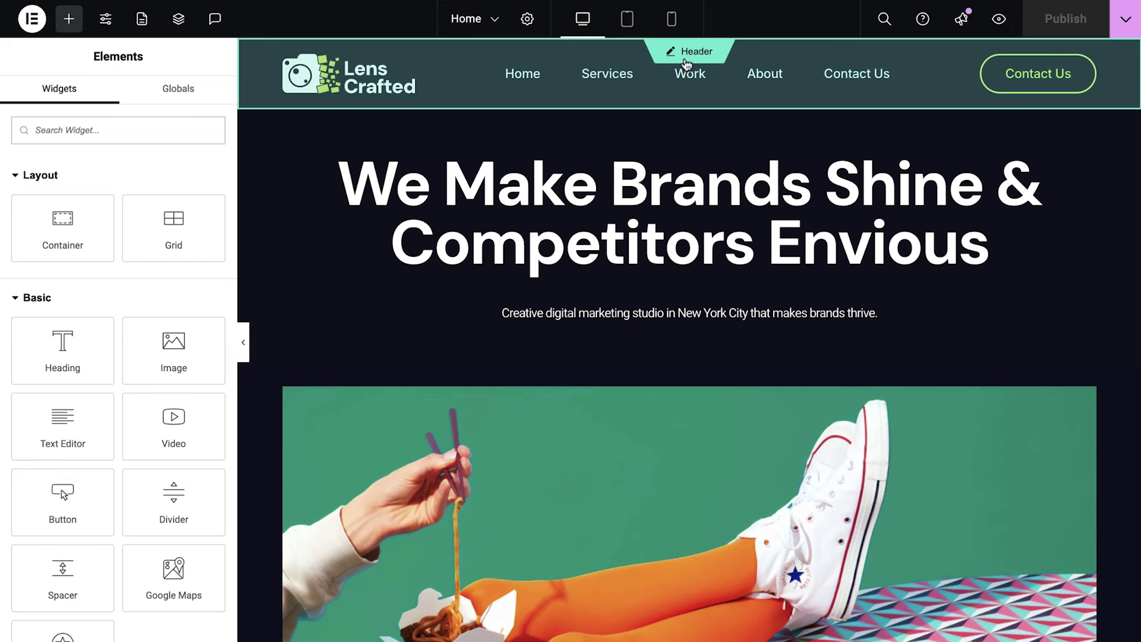
{"action": "left_click", "coordinate": [687, 60]}
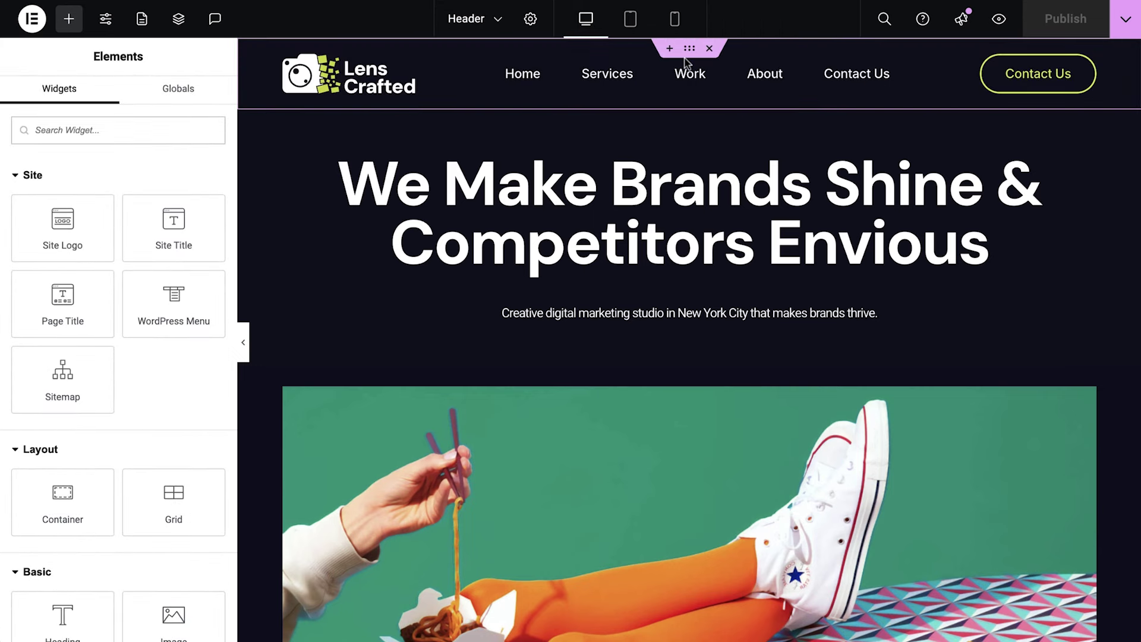
{"action": "right_click", "coordinate": [616, 86]}
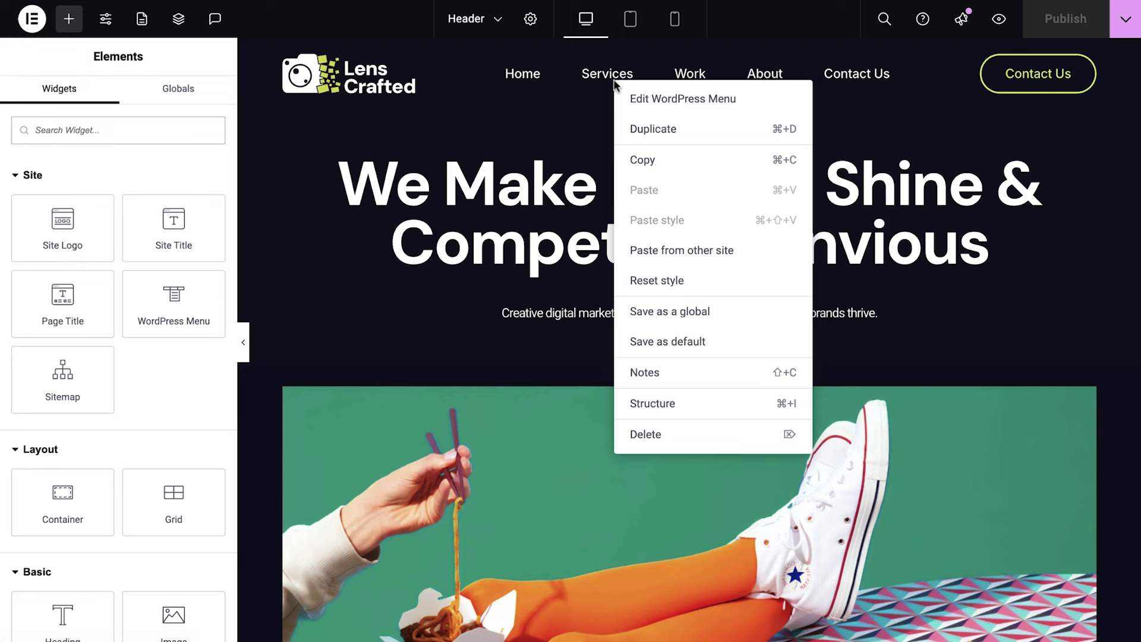
{"action": "left_click", "coordinate": [653, 434]}
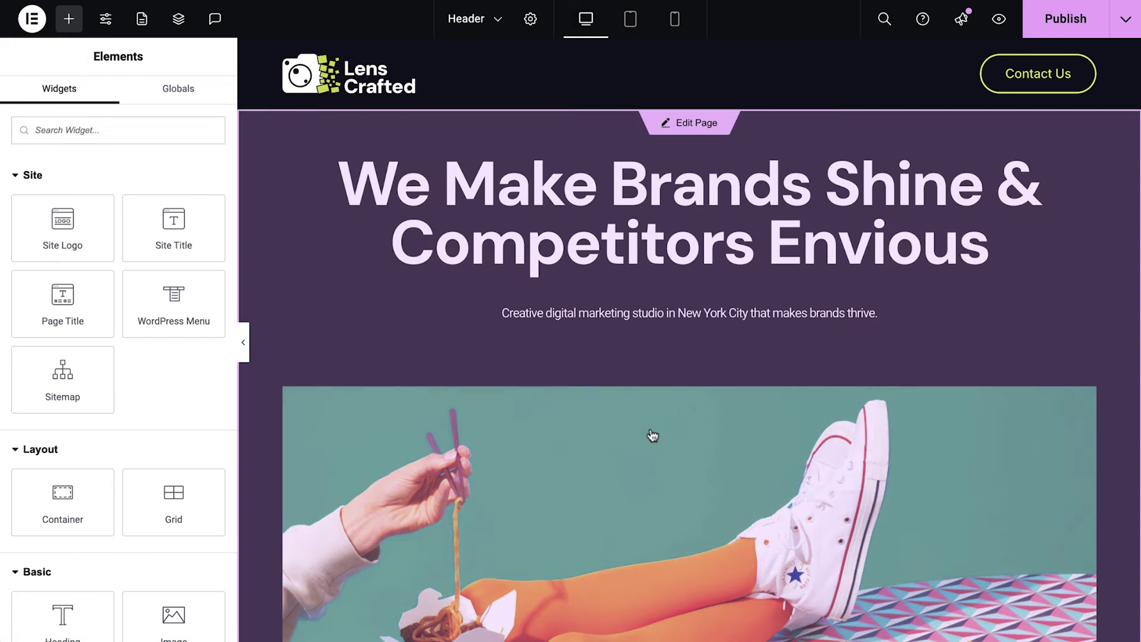
Place an Off-Canvas widget in the header, centred horizontally at 100% width
{"action": "left_click", "coordinate": [153, 131]}
{"action": "type", "text": "off"}
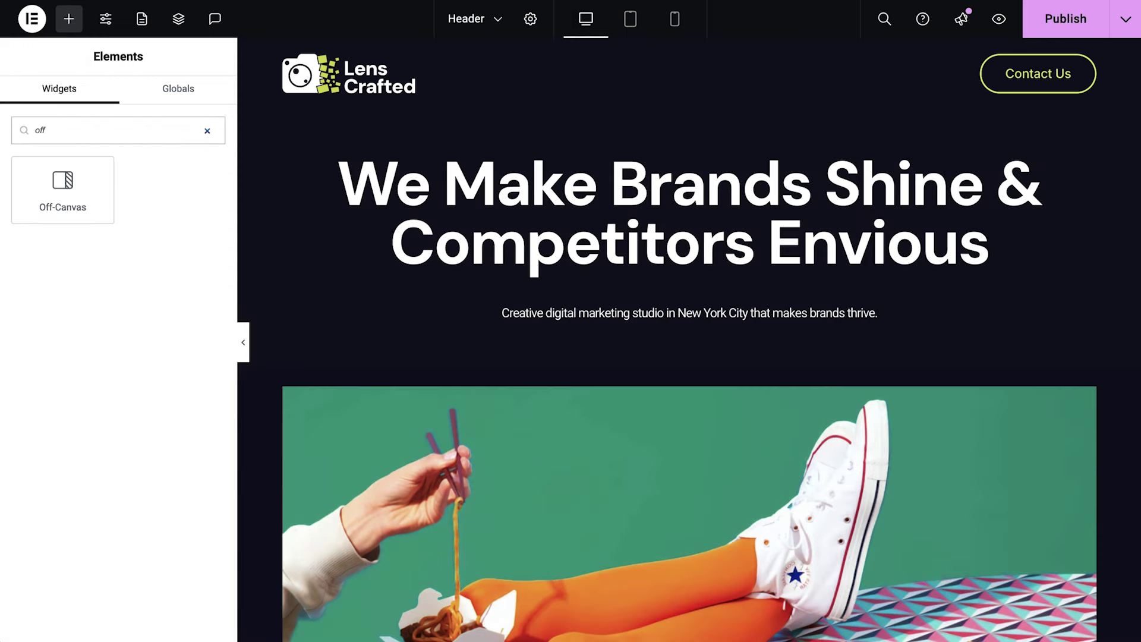
{"action": "left_click_drag", "start_coordinate": [112, 170], "coordinate": [389, 80]}
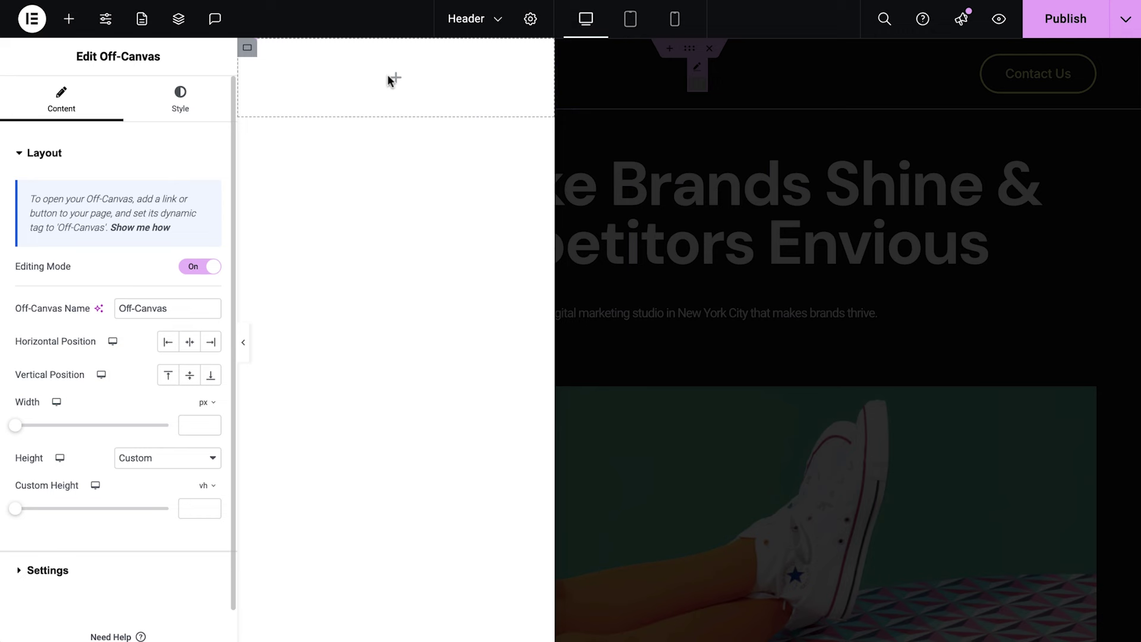
{"action": "left_click", "coordinate": [189, 342]}
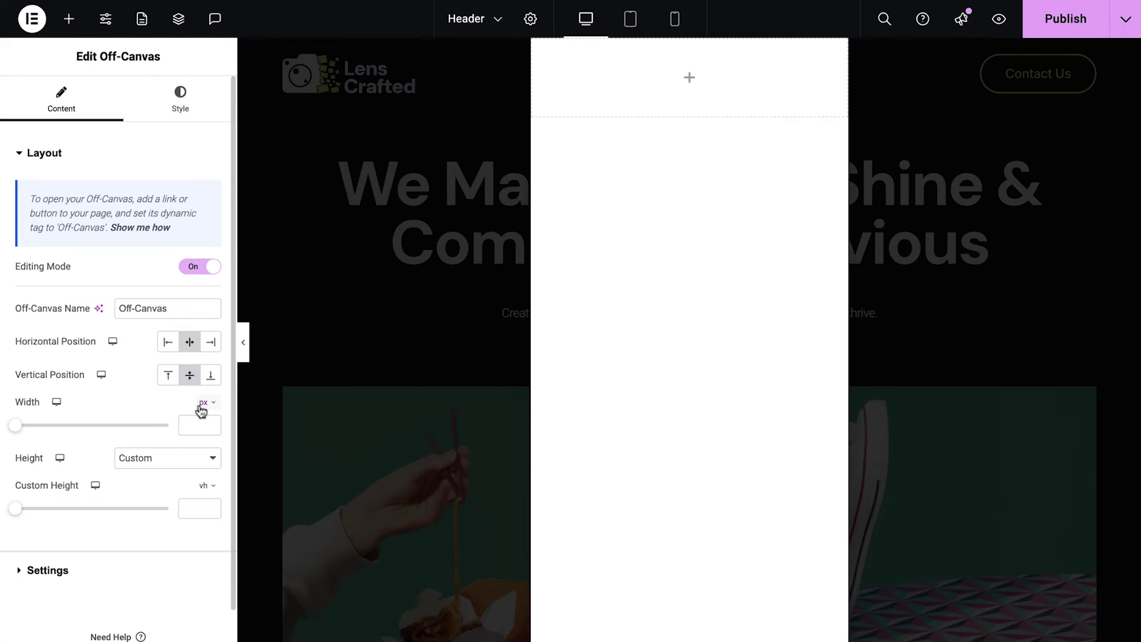
{"action": "type", "text": "100"}
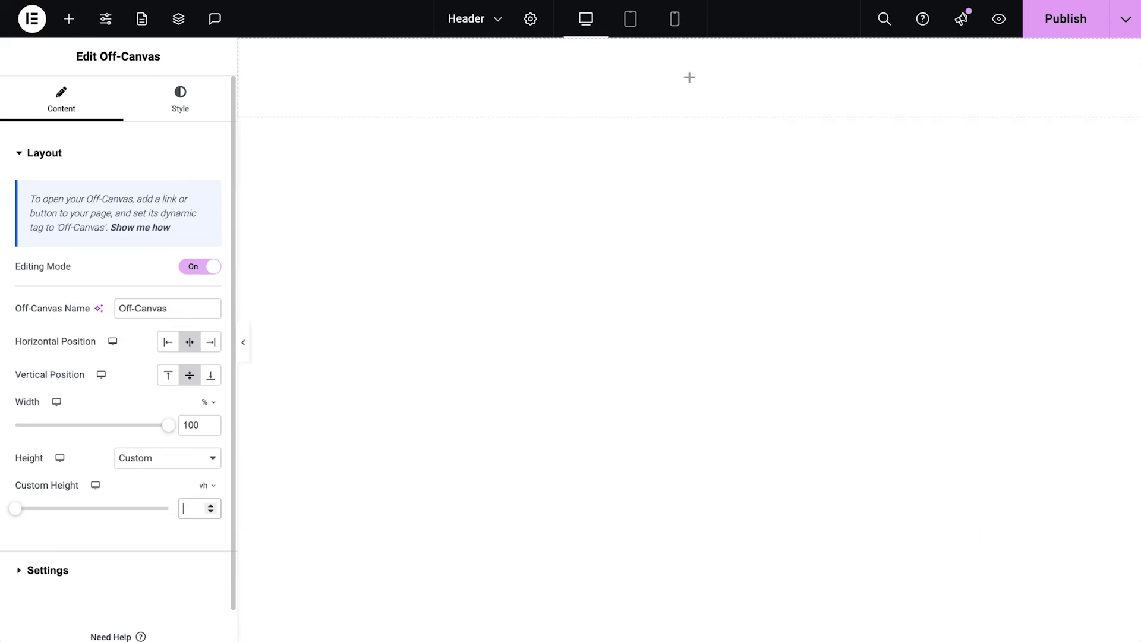
Give the off-canvas Fade In/Fade Out animations and a dark Classic background
{"action": "left_click", "coordinate": [120, 565]}
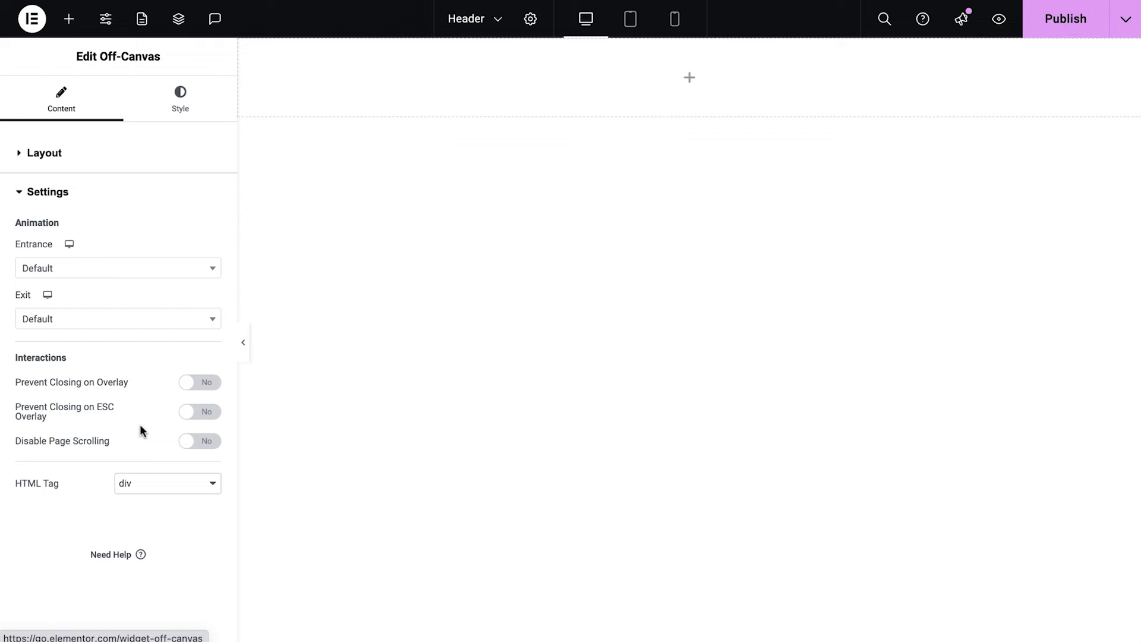
{"action": "left_click", "coordinate": [188, 268]}
{"action": "left_click", "coordinate": [135, 350]}
{"action": "left_click", "coordinate": [140, 319]}
{"action": "left_click", "coordinate": [100, 402]}
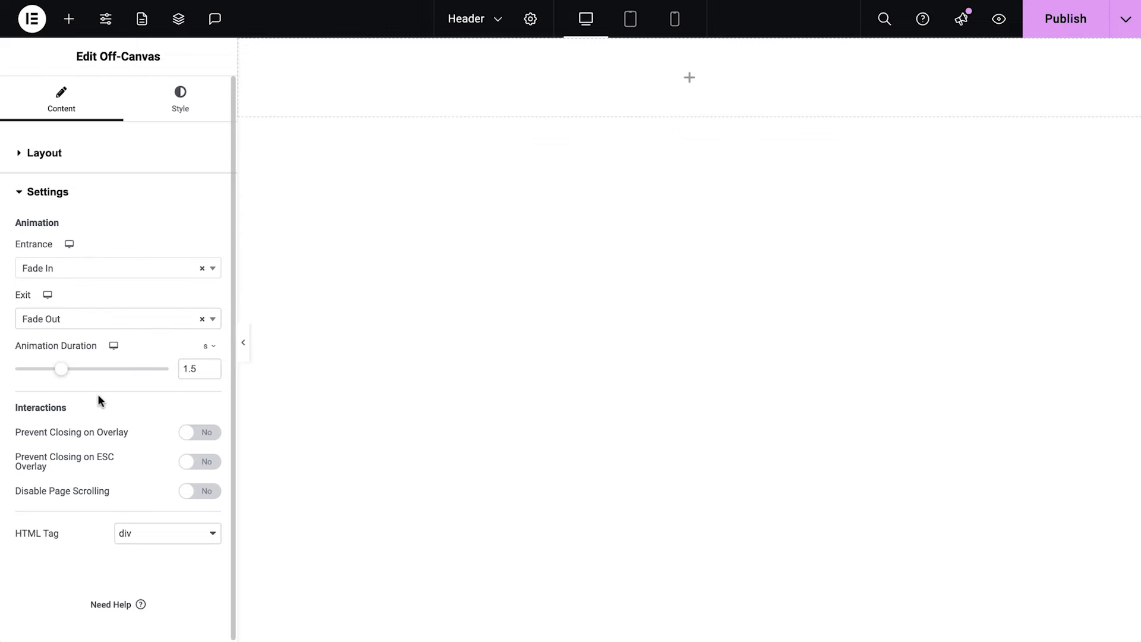
{"action": "left_click", "coordinate": [178, 100]}
{"action": "left_click", "coordinate": [186, 189]}
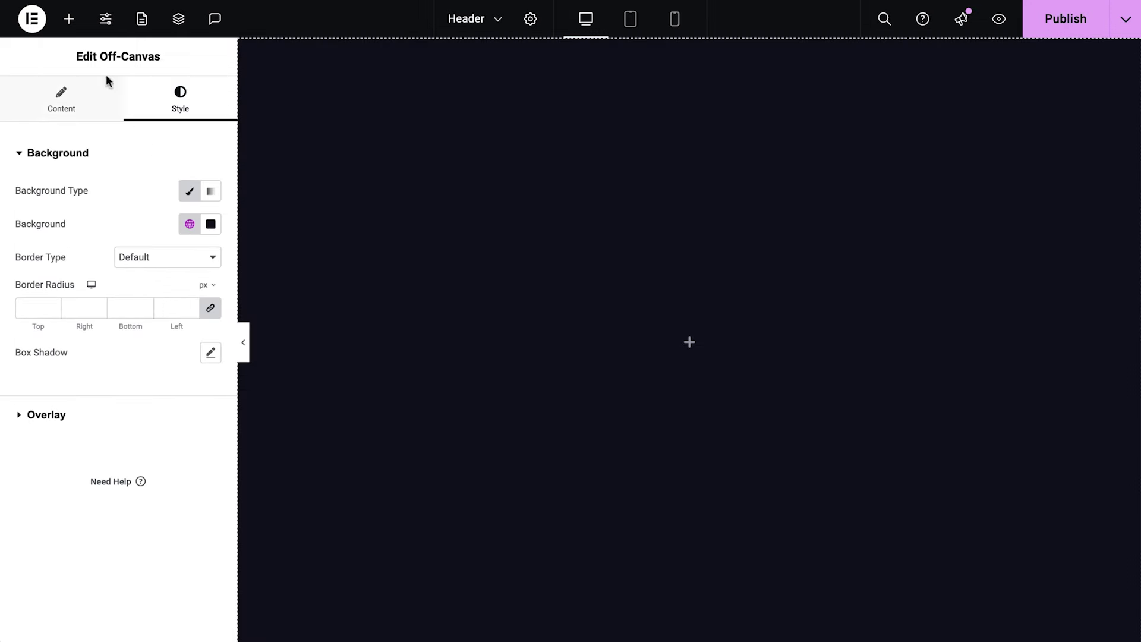
{"action": "left_click", "coordinate": [68, 20]}
Add a WordPress Menu and an X Icon at the off-canvas panel's top-right
{"action": "type", "text": "nav"}
{"action": "left_click_drag", "start_coordinate": [62, 190], "coordinate": [517, 308]}
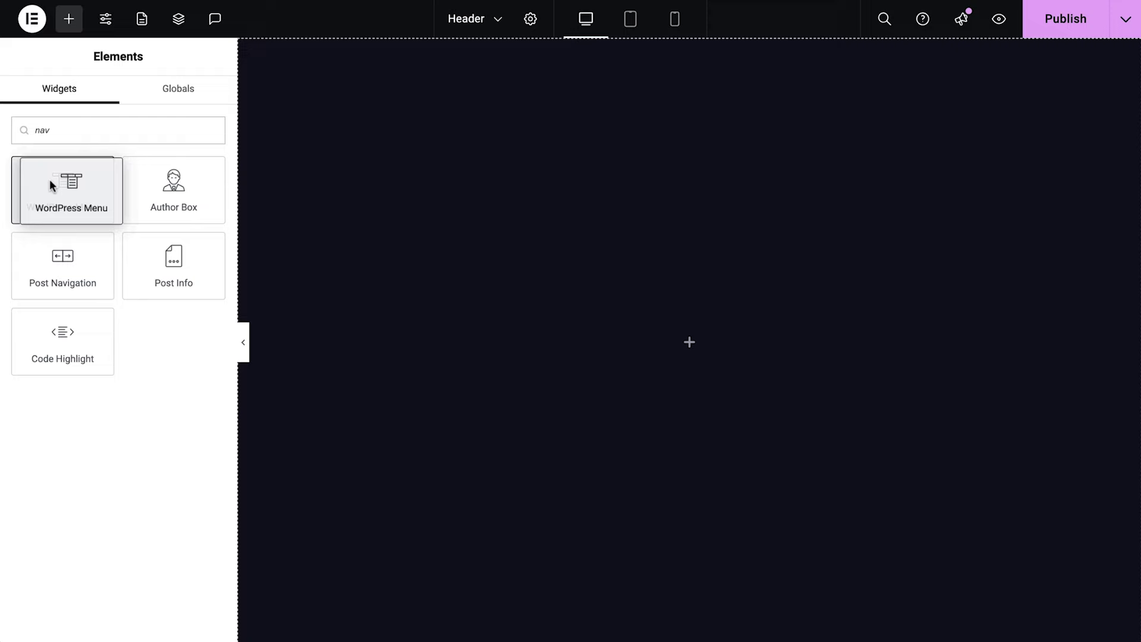
{"action": "left_click", "coordinate": [69, 19]}
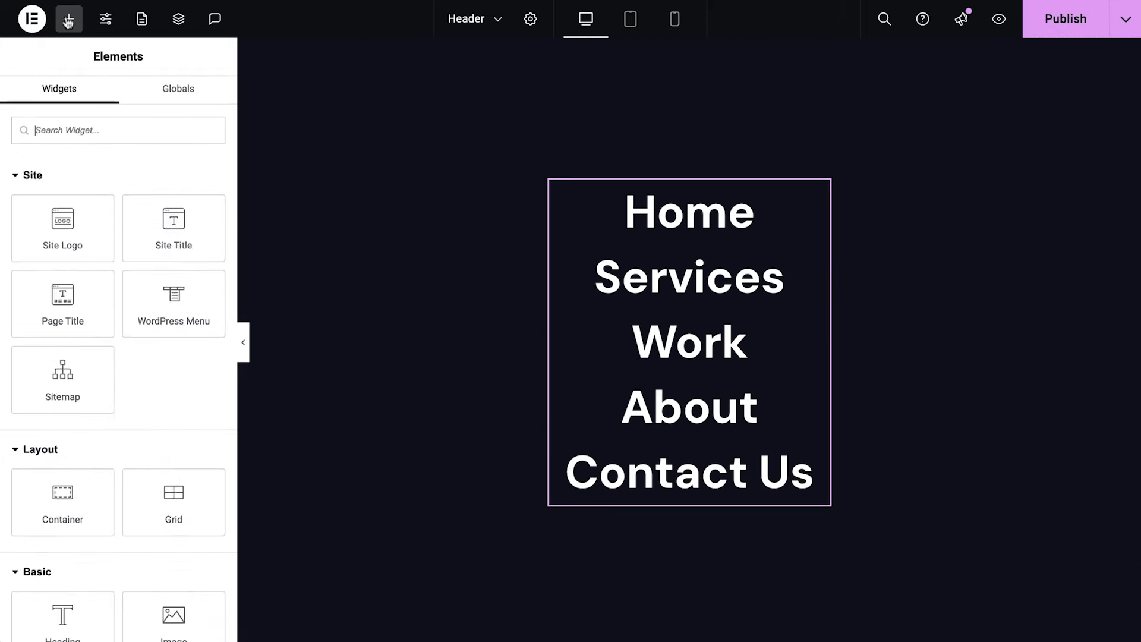
{"action": "type", "text": "icon"}
{"action": "left_click_drag", "start_coordinate": [62, 192], "coordinate": [614, 205]}
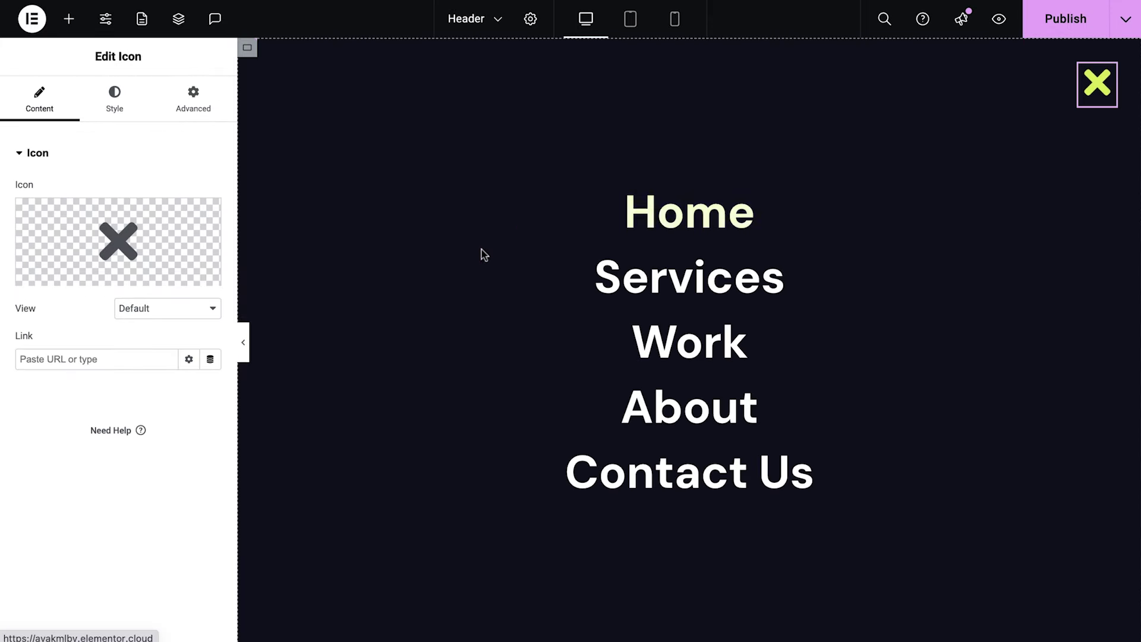
Link the icon to the Off-Canvas widget with the Close Off-Canvas action
{"action": "left_click", "coordinate": [210, 359]}
{"action": "scroll", "coordinate": [118, 440], "scroll_direction": "down", "scroll_amount": 3}
{"action": "left_click", "coordinate": [89, 478]}
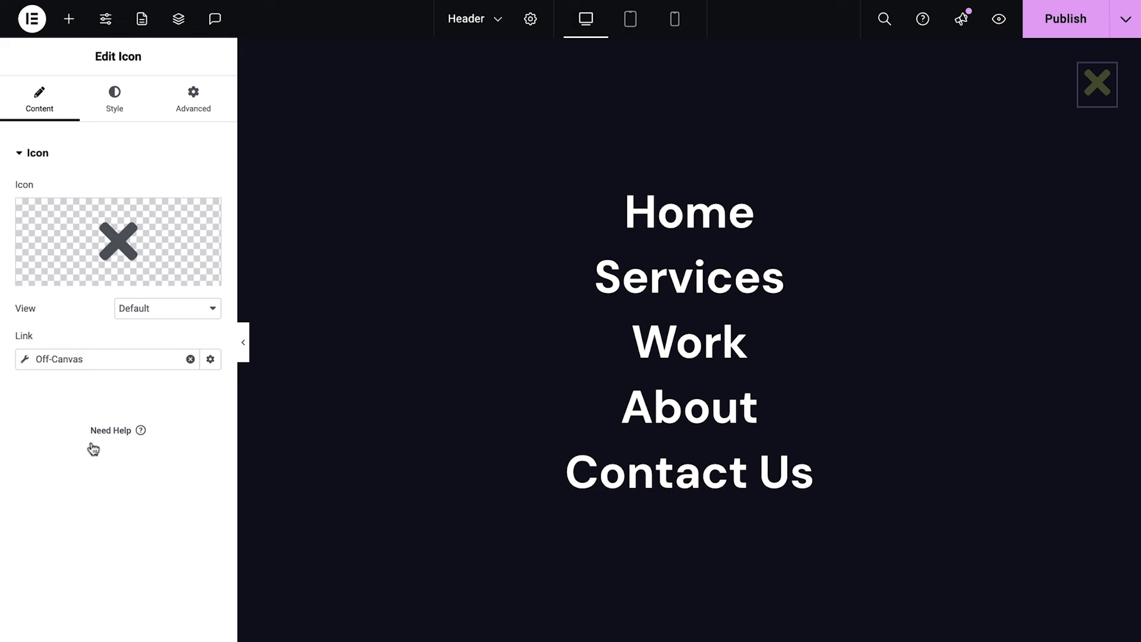
{"action": "left_click", "coordinate": [159, 431]}
{"action": "left_click", "coordinate": [149, 483]}
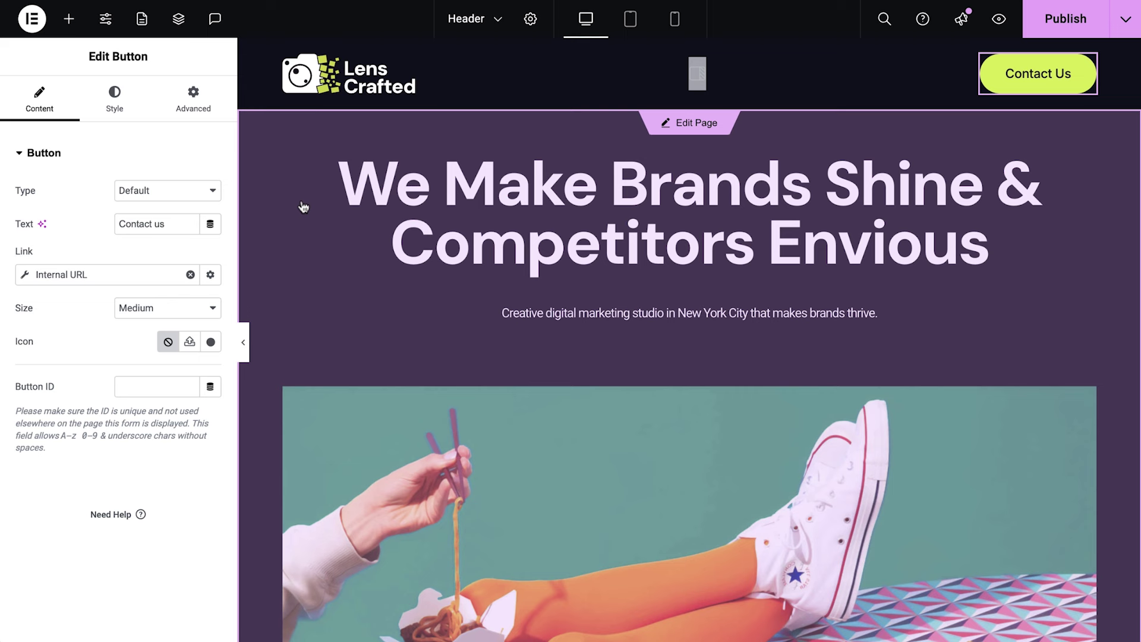
Relabel the Contact Us button 'Menu' and link it to open the Off-Canvas widget
{"action": "left_click", "coordinate": [176, 228]}
{"action": "type", "text": "Menu"}
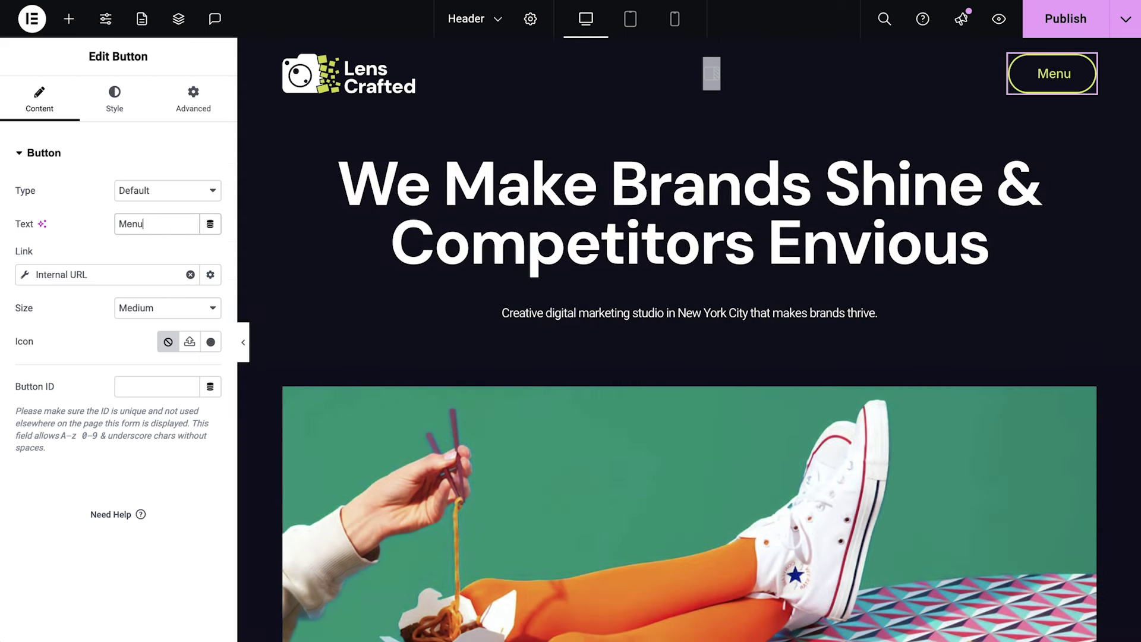
{"action": "left_click", "coordinate": [191, 277]}
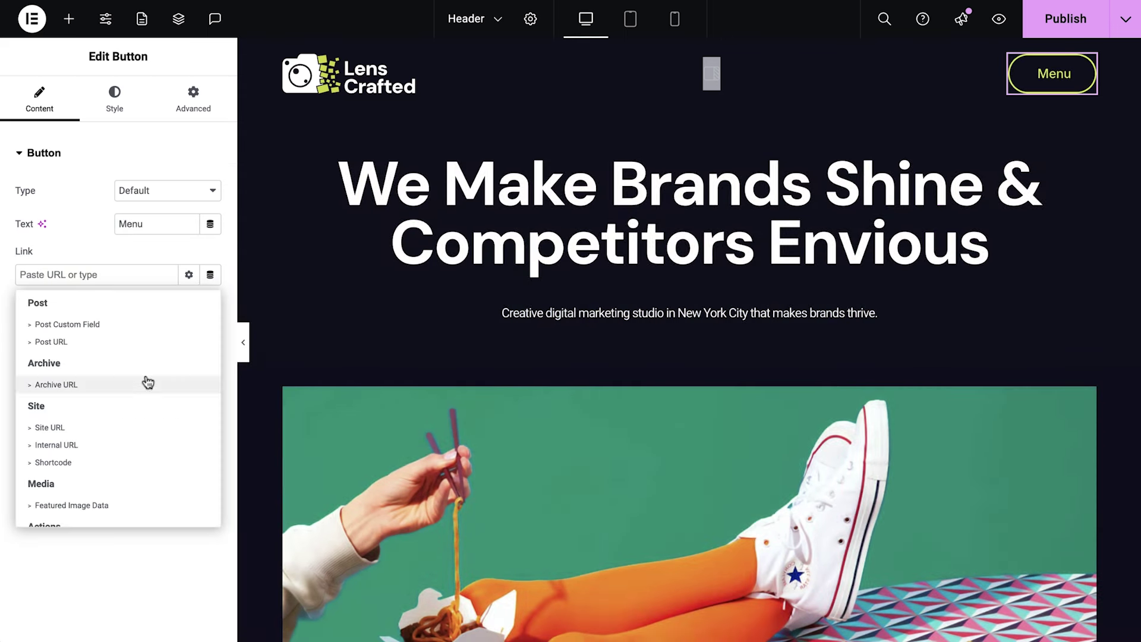
{"action": "scroll", "coordinate": [148, 383], "scroll_direction": "down", "scroll_amount": 3}
{"action": "left_click", "coordinate": [91, 456]}
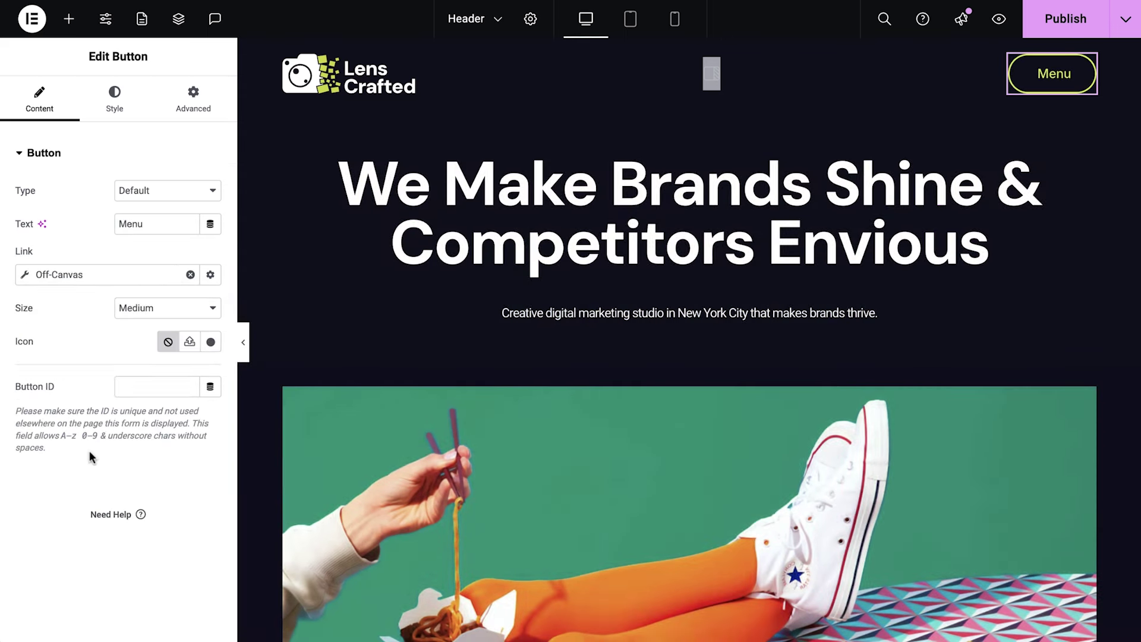
{"action": "left_click", "coordinate": [138, 277]}
{"action": "left_click", "coordinate": [173, 349]}
{"action": "left_click", "coordinate": [152, 398]}
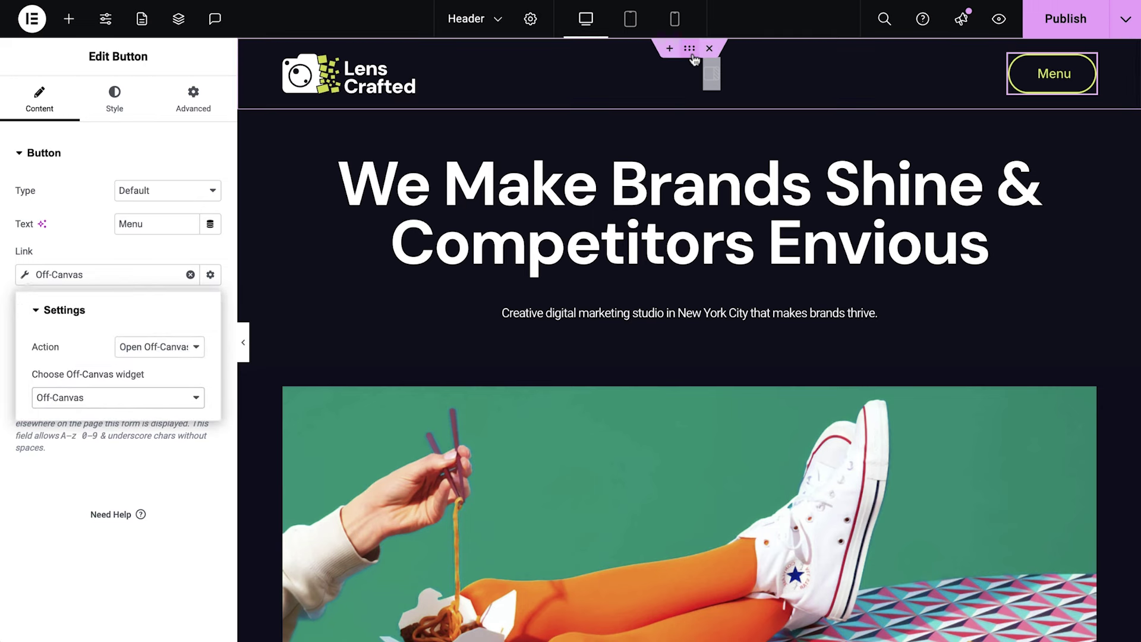
Make the header container sticky to the top via Motion Effects
{"action": "left_click", "coordinate": [684, 98]}
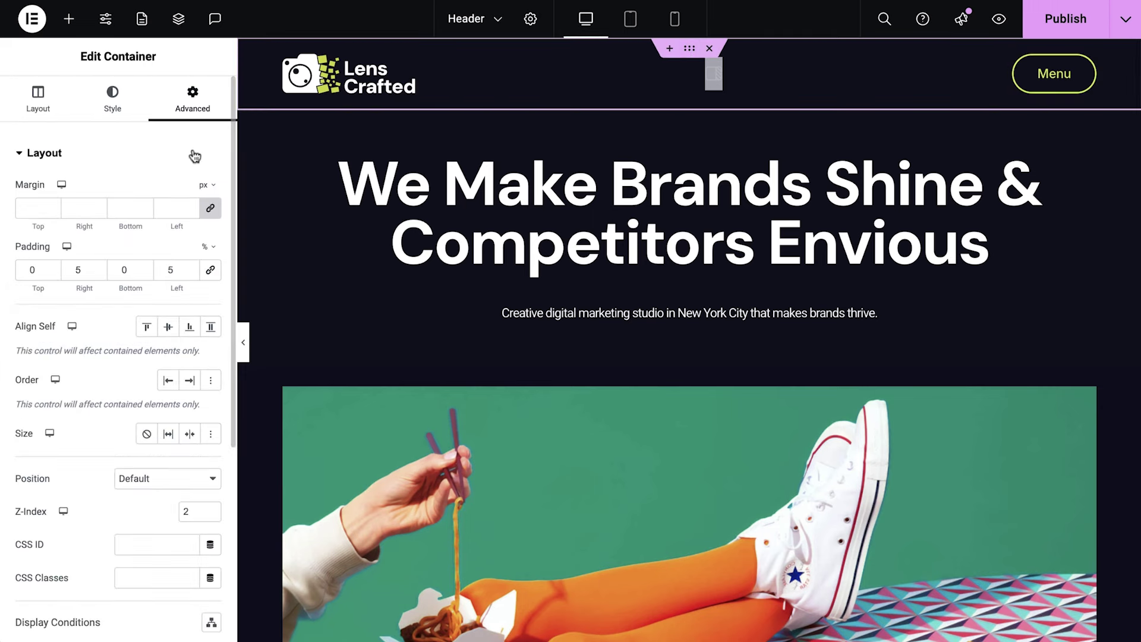
{"action": "left_click", "coordinate": [195, 156]}
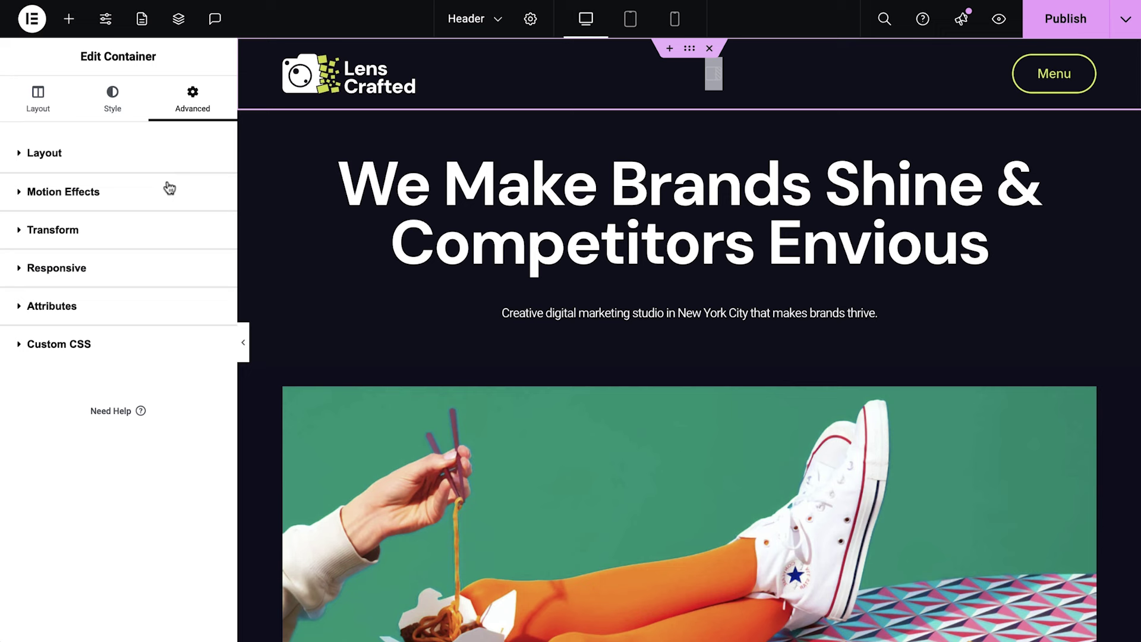
{"action": "left_click", "coordinate": [159, 196]}
{"action": "left_click", "coordinate": [170, 317]}
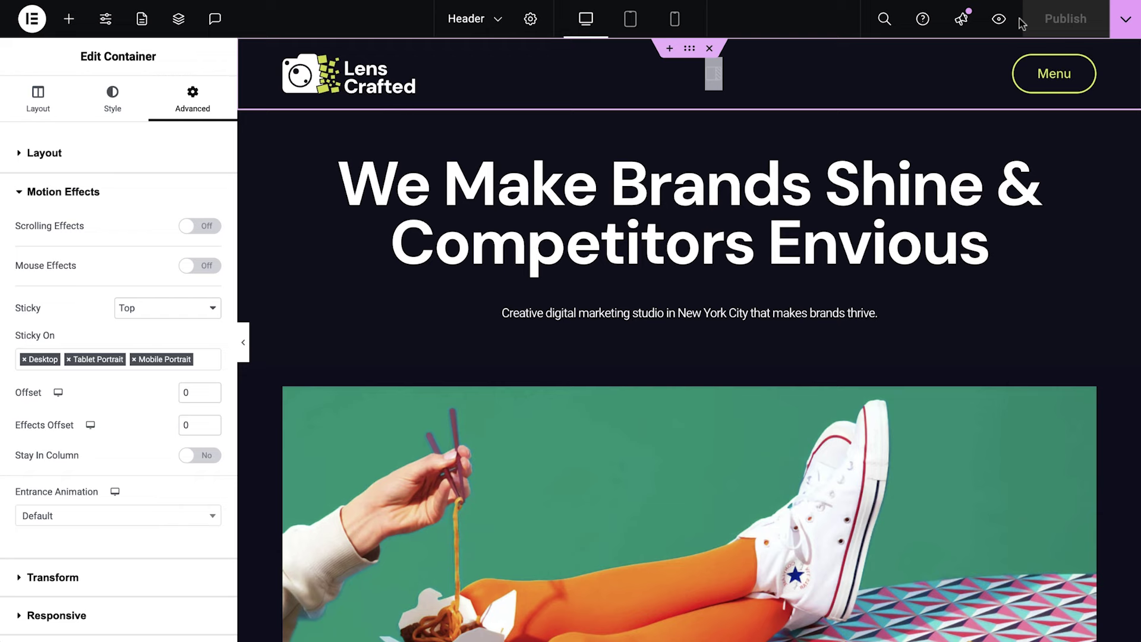
Preview the page, open and close the Menu overlay, and scroll to check the header
{"action": "left_click", "coordinate": [1000, 22]}
{"action": "left_click", "coordinate": [1038, 39]}
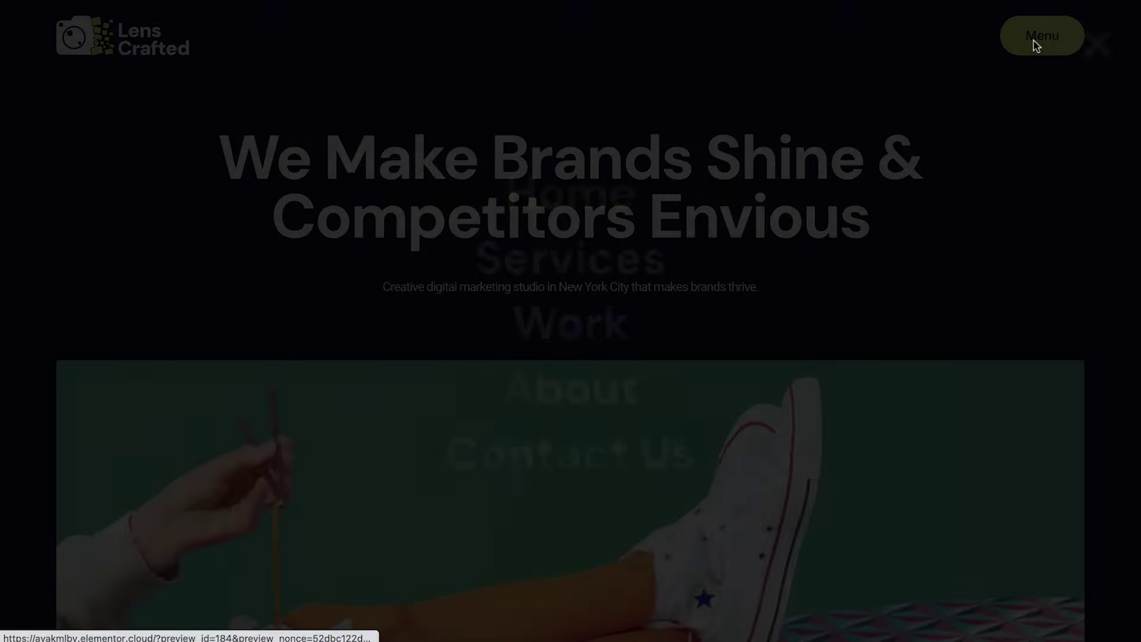
{"action": "left_click", "coordinate": [1097, 45]}
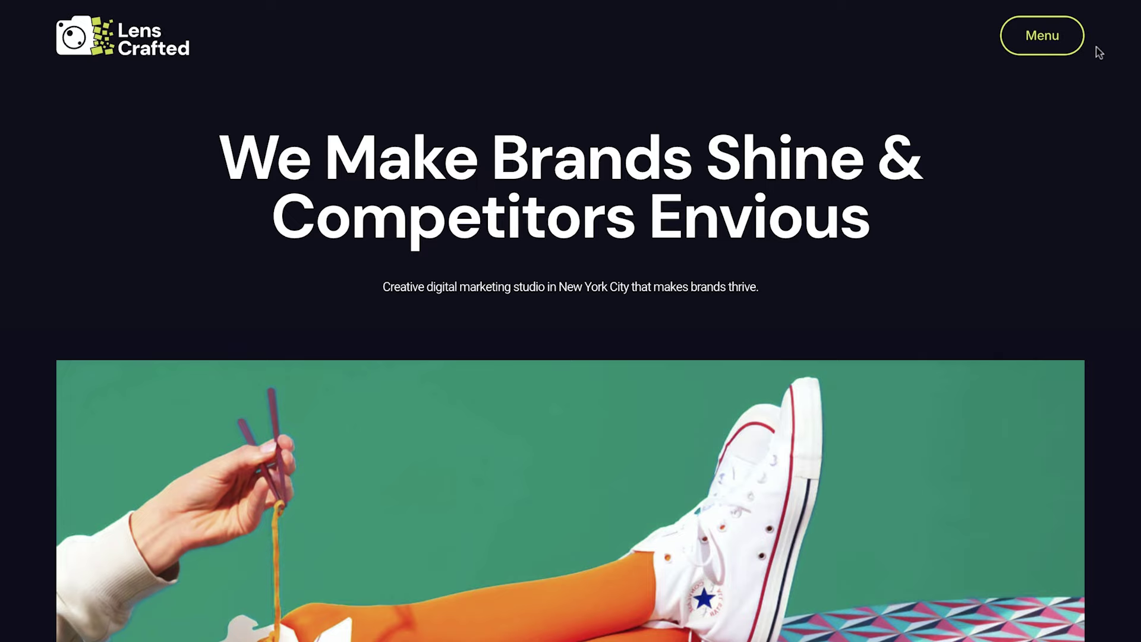
{"action": "scroll", "coordinate": [1098, 49], "scroll_direction": "down", "scroll_amount": 4}
{"action": "scroll", "coordinate": [1099, 53], "scroll_direction": "down", "scroll_amount": 4}
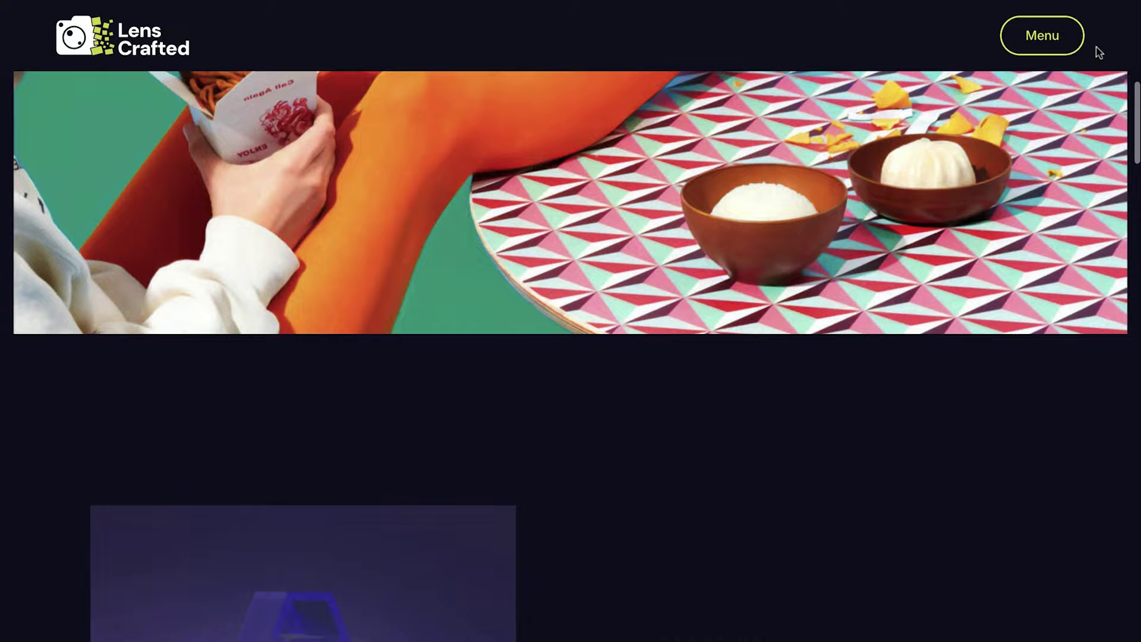
{"action": "scroll", "coordinate": [1098, 53], "scroll_direction": "up", "scroll_amount": 5}
{"action": "scroll", "coordinate": [1097, 49], "scroll_direction": "up", "scroll_amount": 4}
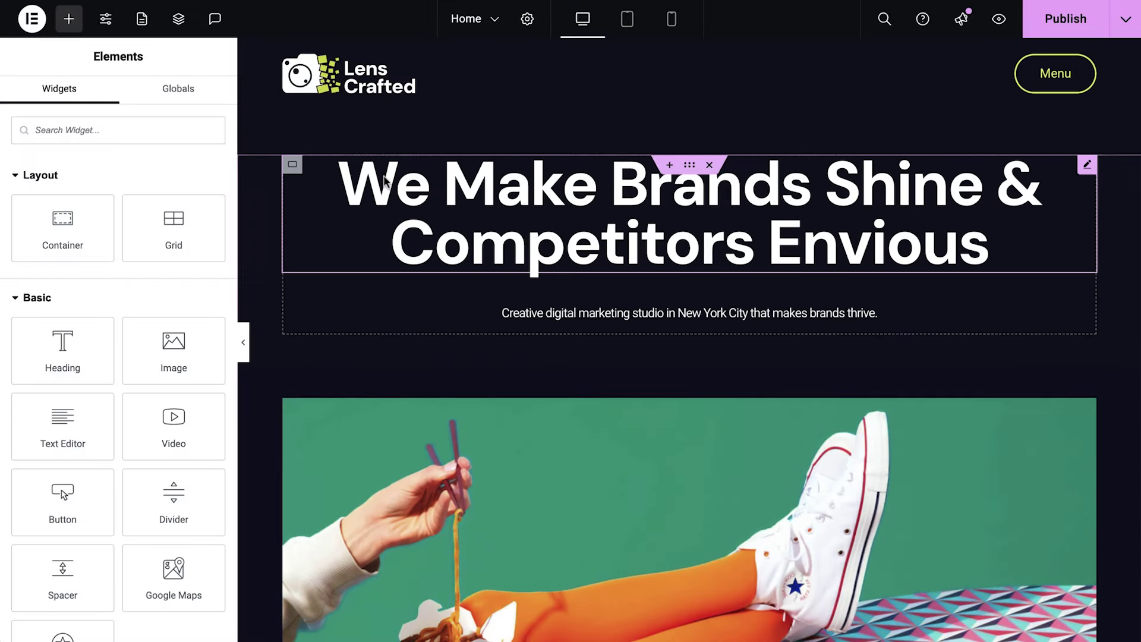
Replace the hero heading and subtitle with the new pasted text
{"action": "left_click", "coordinate": [990, 244]}
{"action": "triple_click", "coordinate": [178, 221]}
{"action": "type", "text": "Award-Winning Photography That Tells Your Story"}
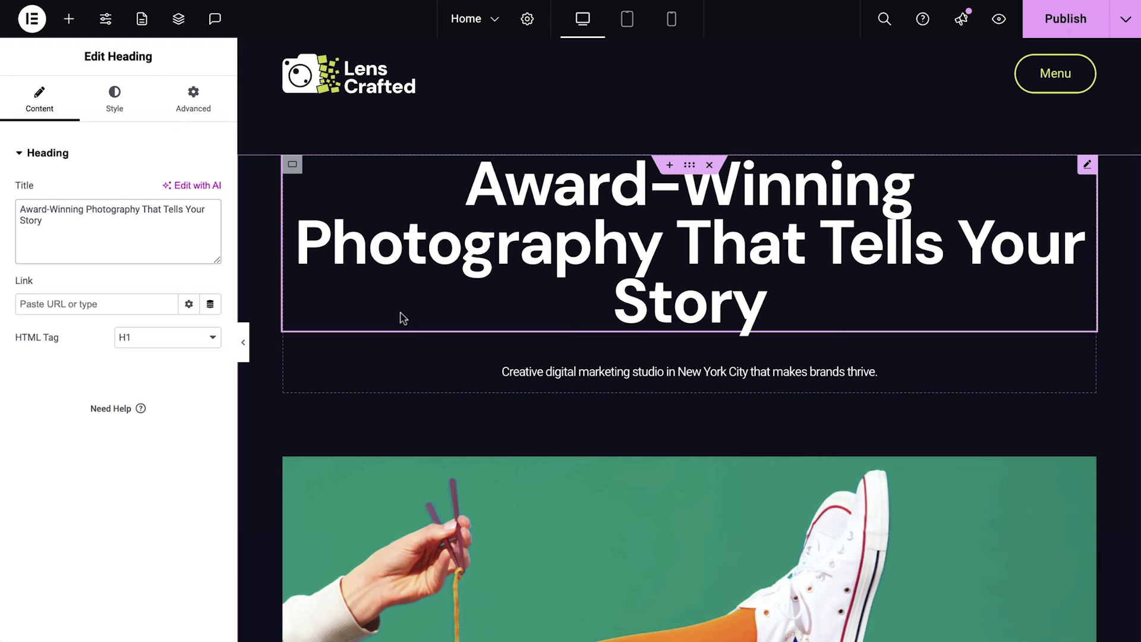
{"action": "left_click", "coordinate": [588, 378]}
{"action": "key", "text": "ctrl+a"}
{"action": "type", "text": "Capturing the essence of every moment, from fashion to weddings, turning memories into timeless art."}
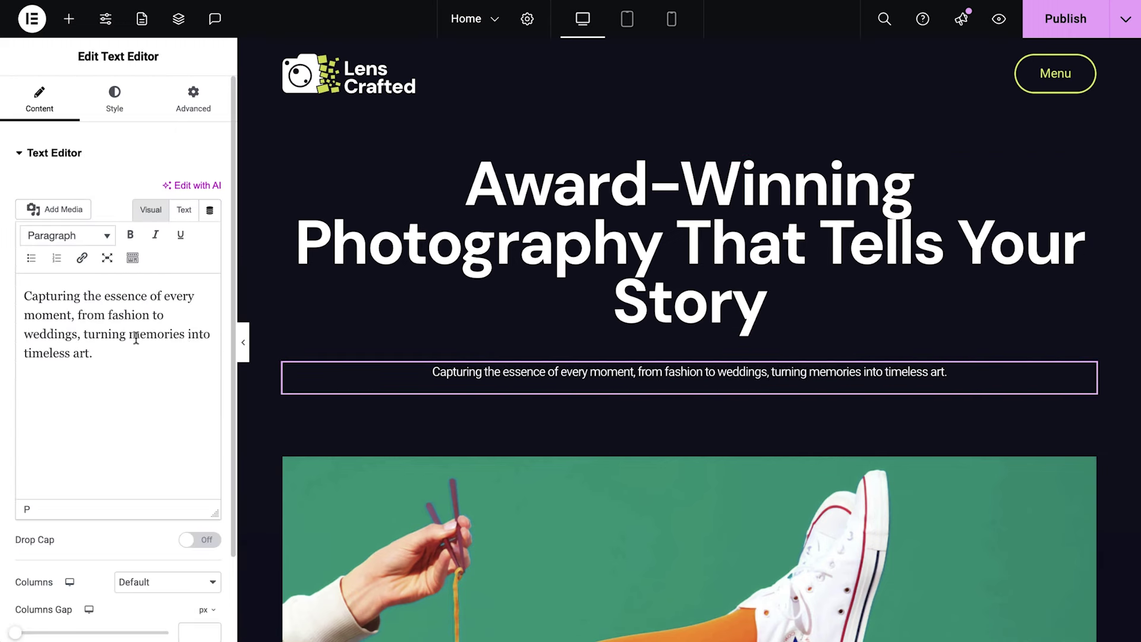
{"action": "scroll", "coordinate": [271, 331], "scroll_direction": "down", "scroll_amount": 3}
{"action": "scroll", "coordinate": [270, 331], "scroll_direction": "down", "scroll_amount": 2}
Swap the hero carousel photo for the Venice arcade and wedding sparklers photos
{"action": "left_click", "coordinate": [329, 311]}
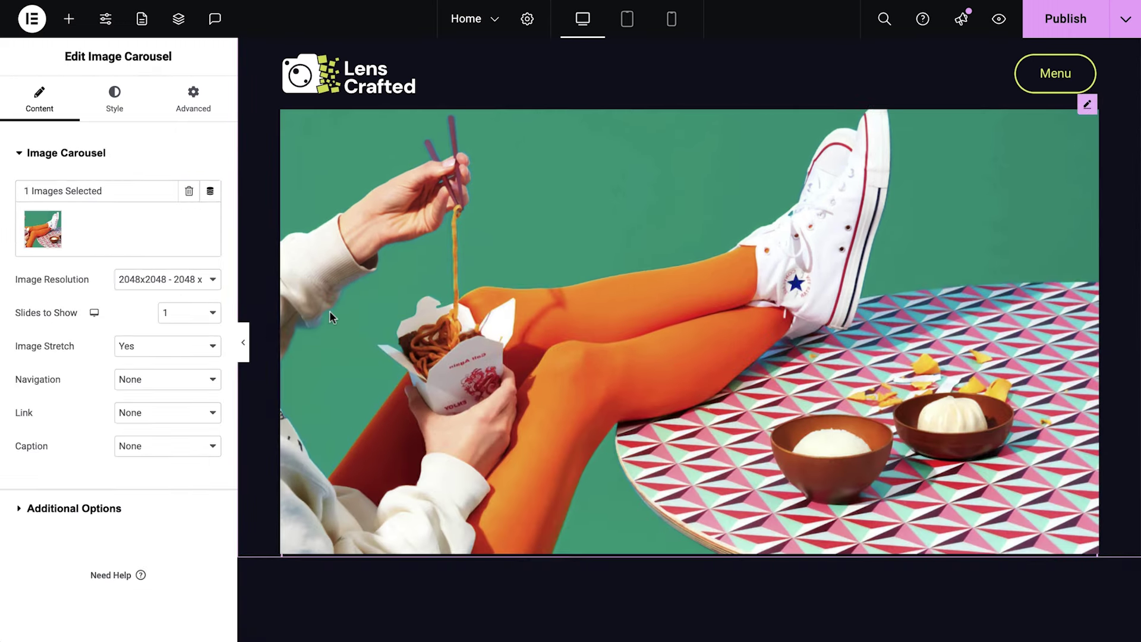
{"action": "left_click", "coordinate": [87, 236]}
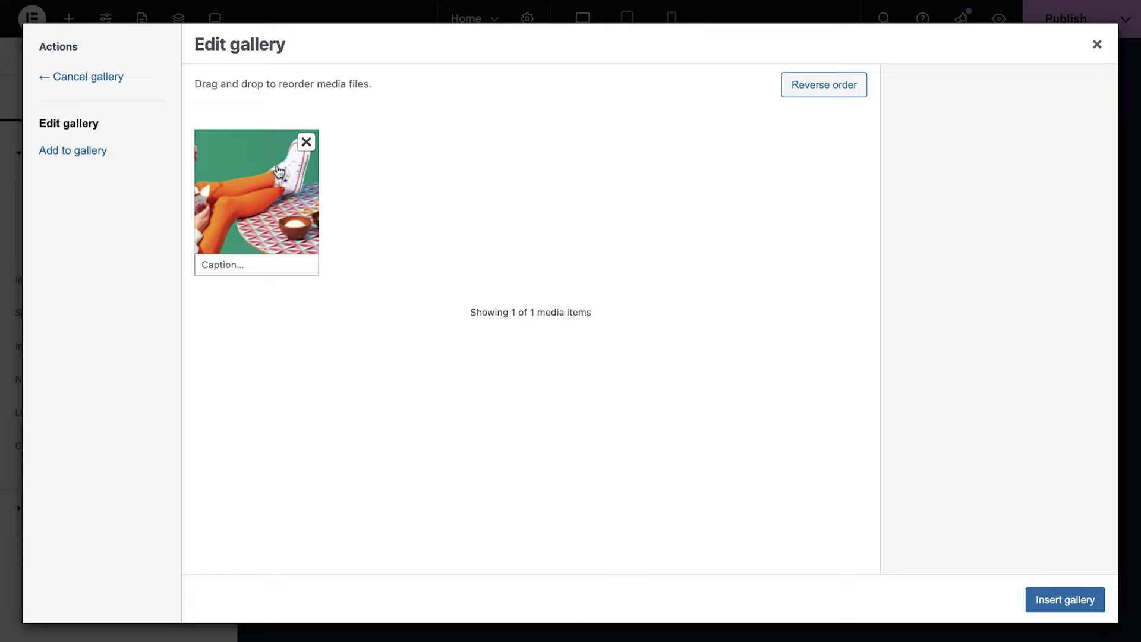
{"action": "left_click", "coordinate": [307, 145]}
{"action": "left_click", "coordinate": [92, 153]}
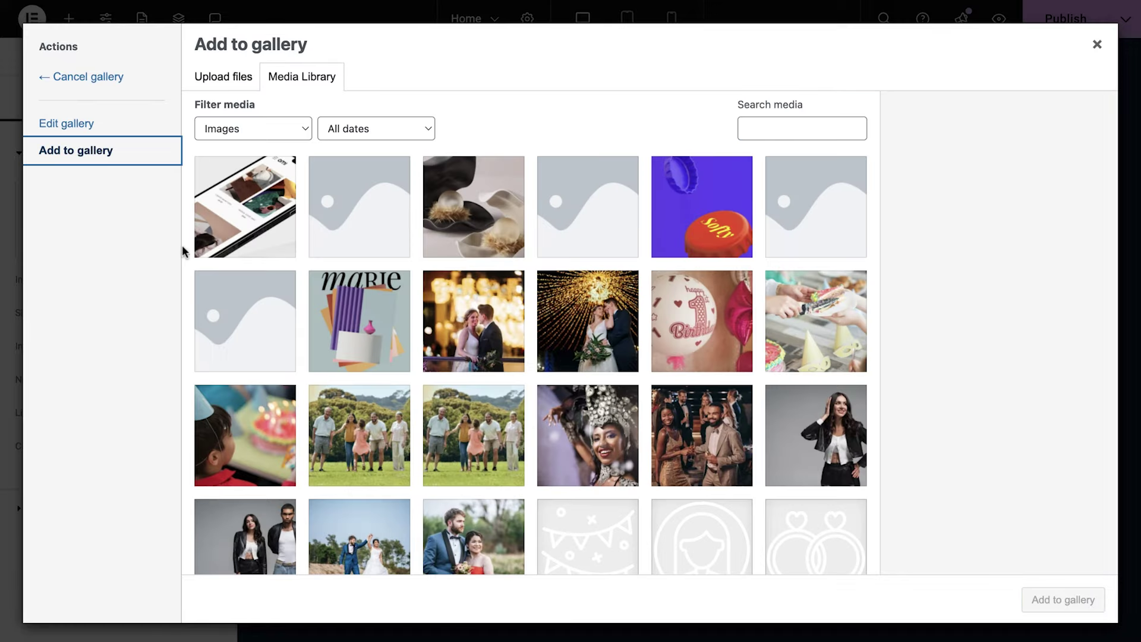
{"action": "scroll", "coordinate": [182, 245], "scroll_direction": "down", "scroll_amount": 4}
{"action": "scroll", "coordinate": [181, 245], "scroll_direction": "down", "scroll_amount": 1}
{"action": "left_click", "coordinate": [484, 379]}
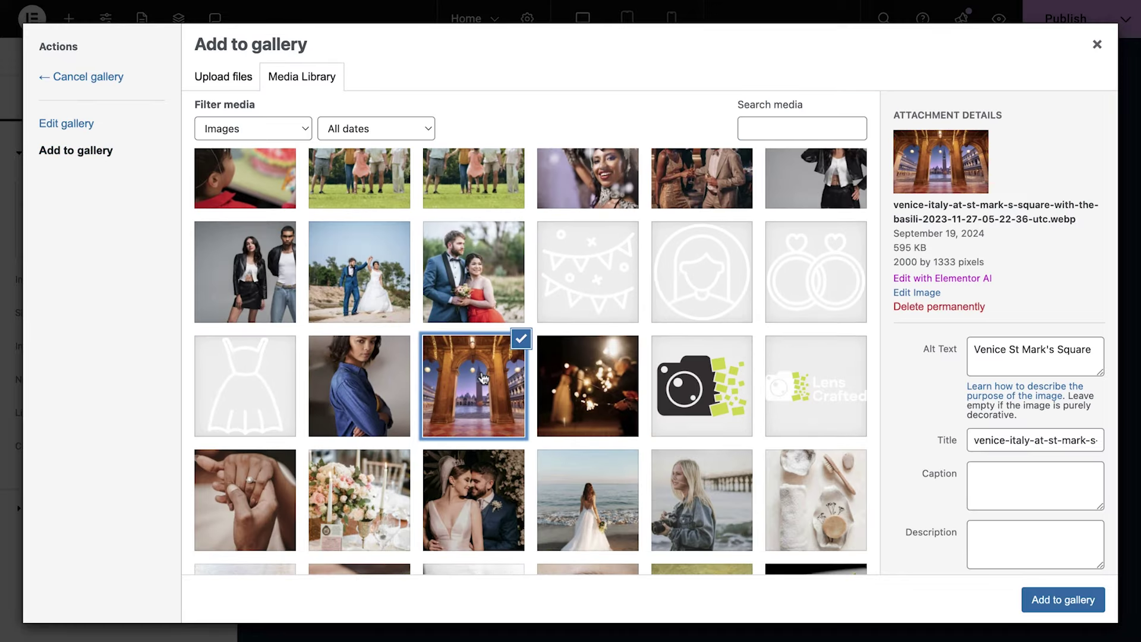
{"action": "left_click", "coordinate": [575, 404]}
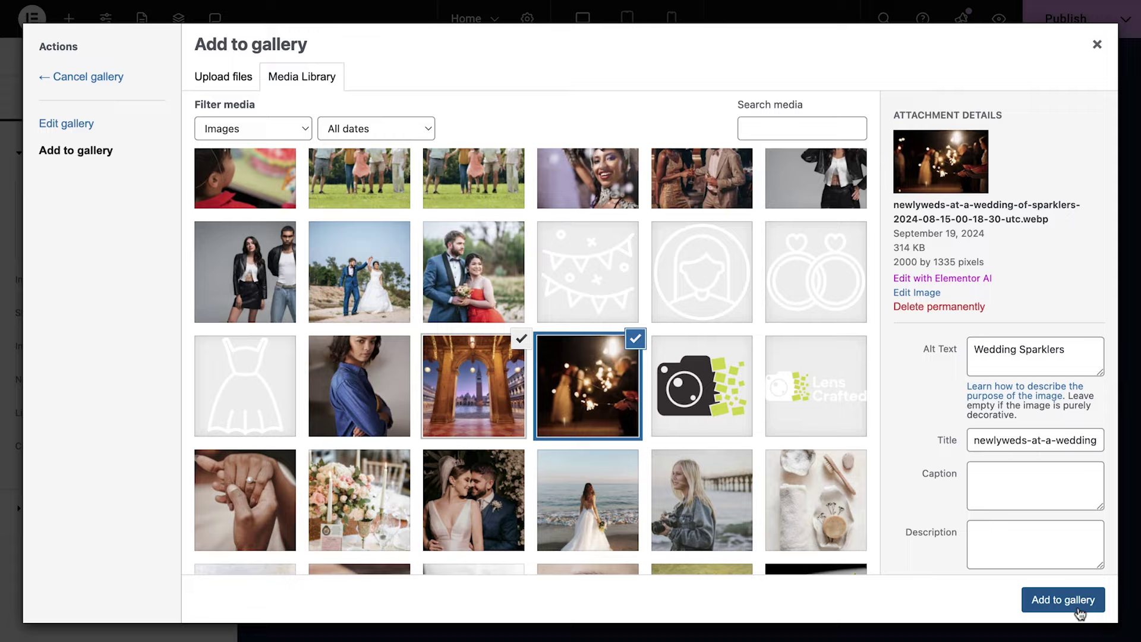
{"action": "left_click", "coordinate": [1081, 602]}
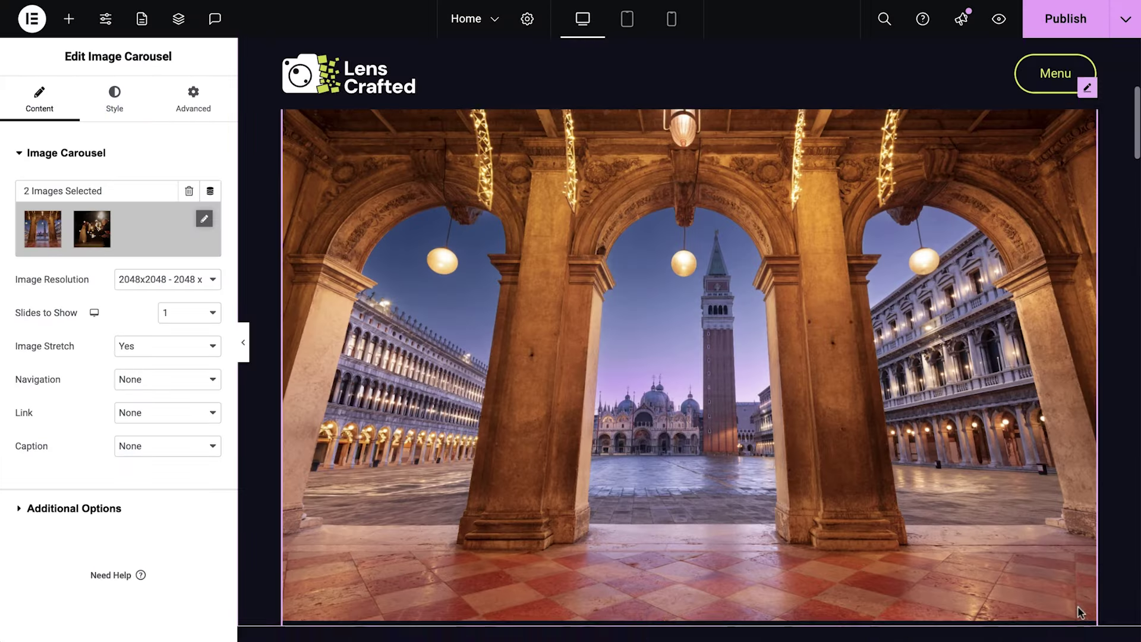
{"action": "scroll", "coordinate": [1081, 614], "scroll_direction": "down", "scroll_amount": 9}
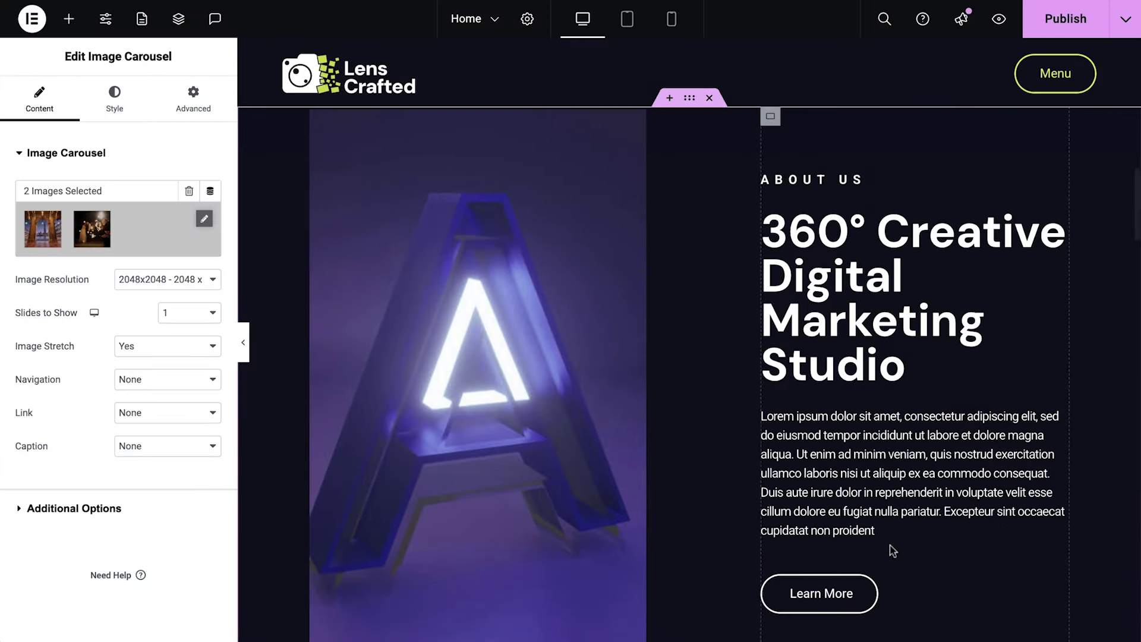
Replace the About Us call-to-action image with the woman-in-blue photo
{"action": "left_click", "coordinate": [475, 397]}
{"action": "left_click", "coordinate": [158, 317]}
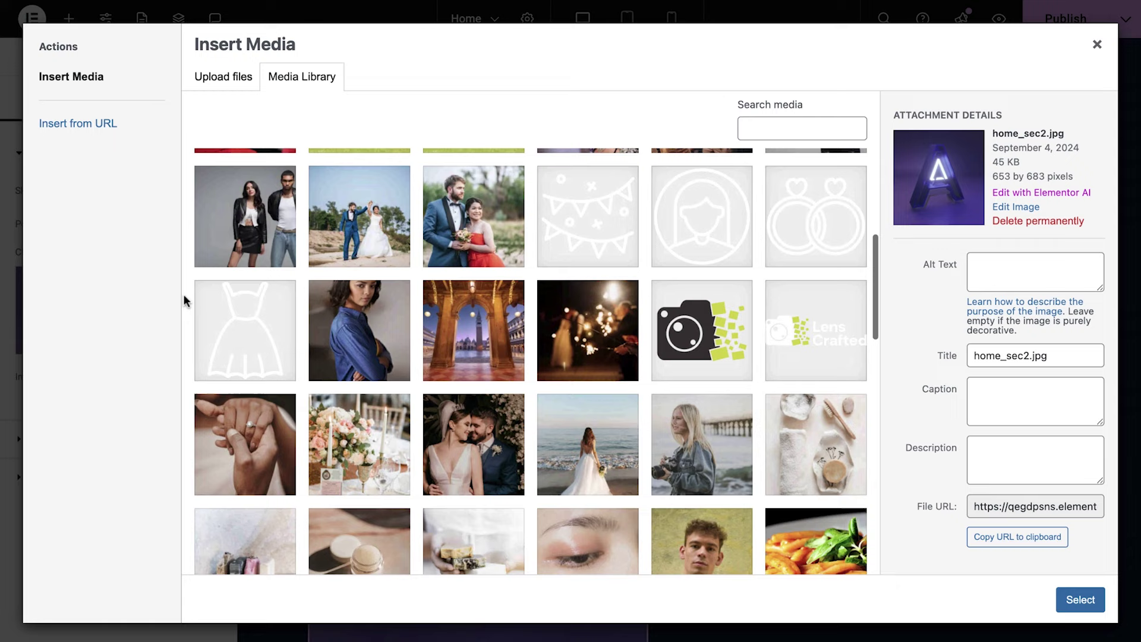
{"action": "scroll", "coordinate": [184, 294], "scroll_direction": "down", "scroll_amount": 2}
{"action": "left_click", "coordinate": [332, 210]}
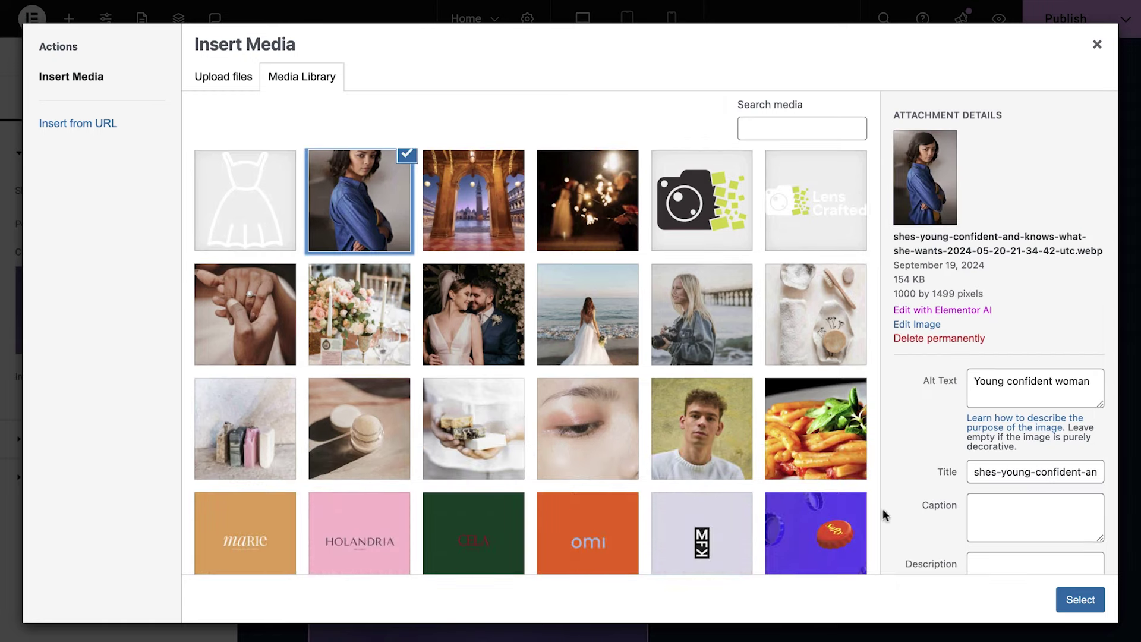
{"action": "left_click", "coordinate": [1081, 599]}
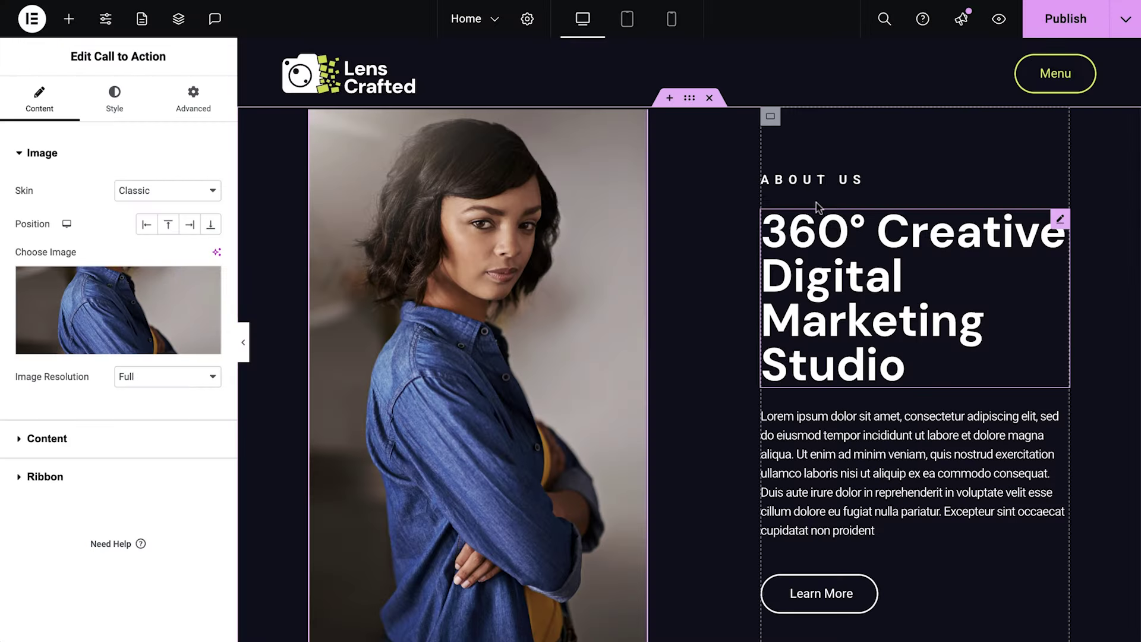
Retitle the section 'FASHION, PORTRAITS, EVENTS, AND WEDDINGS' / 'Expert Photography For Every Occasion'
{"action": "left_click", "coordinate": [816, 179]}
{"action": "triple_click", "coordinate": [157, 220]}
{"action": "type", "text": "FASHION, PORTRAITS, EVENTS, AND WEDDINGS"}
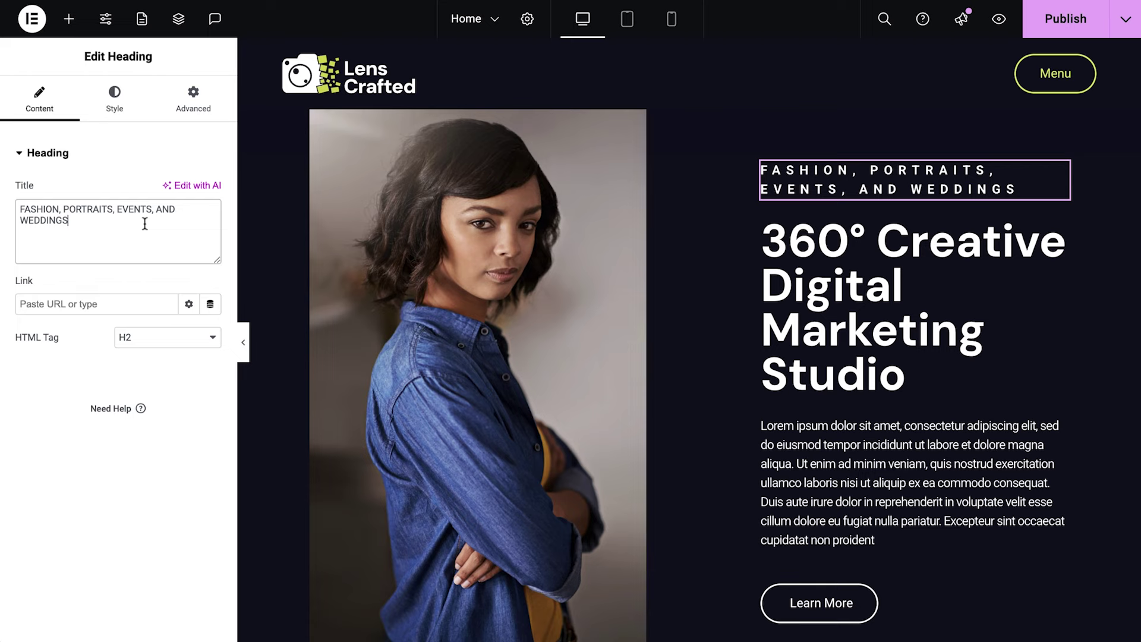
{"action": "left_click", "coordinate": [862, 309]}
{"action": "triple_click", "coordinate": [184, 223]}
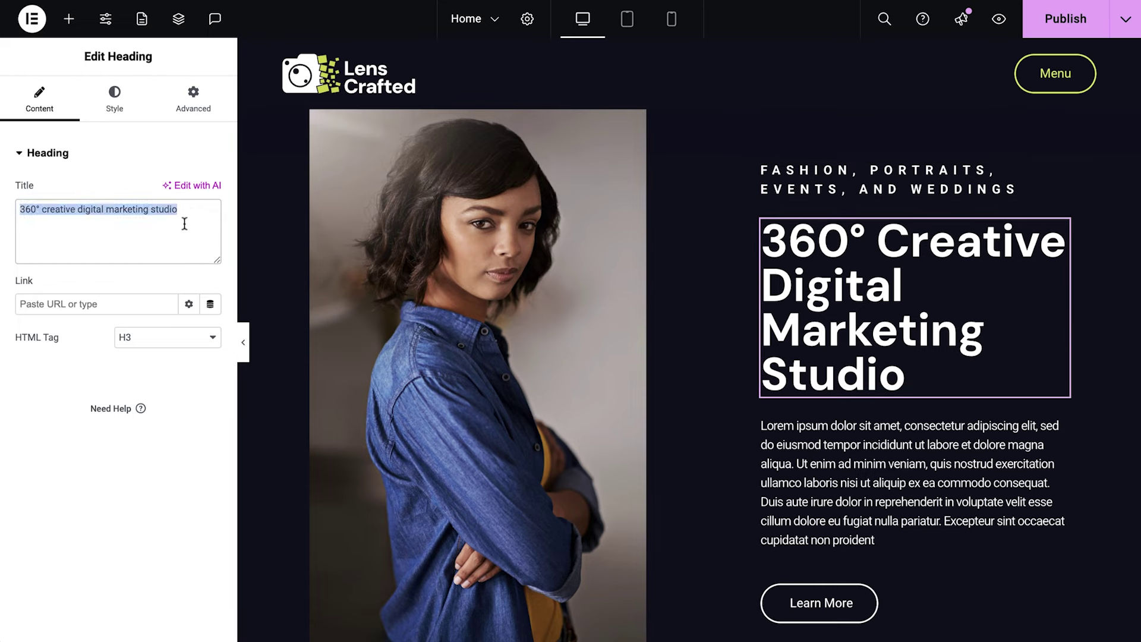
{"action": "type", "text": "Expert Photography For Every Occasion"}
Replace the placeholder paragraph with the 'At LensCrafted, we bring…' copy
{"action": "left_click", "coordinate": [916, 464]}
{"action": "left_click", "coordinate": [202, 338]}
{"action": "key", "text": "ctrl+a"}
{"action": "type", "text": "At LensCrafted, we bring a unique blend of creativity and professionalism to every project. Whether it's a high-fashion shoot, a personal portrait session, or a large-scale event, we tailor our approach to perfectly suit the occasion. Our expertise in wedding photography ensures we capture the beauty and emotion of your special day with stunning precision. No matter the setting, we are committed to delivering exceptional results that truly reflect your vision."}
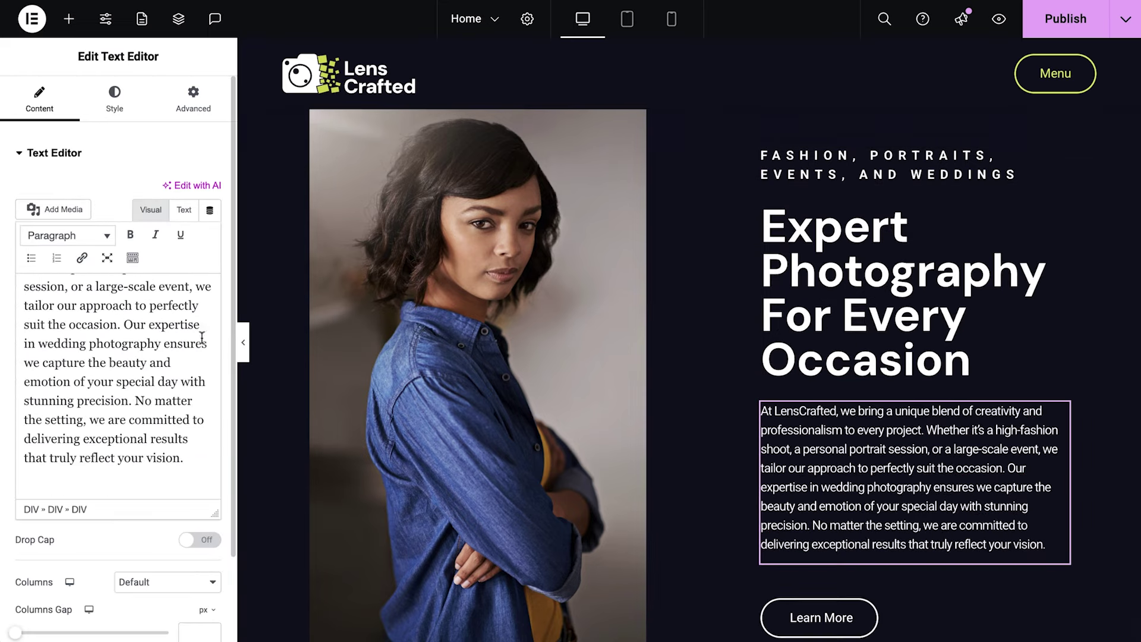
{"action": "scroll", "coordinate": [274, 401], "scroll_direction": "down", "scroll_amount": 6}
{"action": "scroll", "coordinate": [273, 401], "scroll_direction": "down", "scroll_amount": 5}
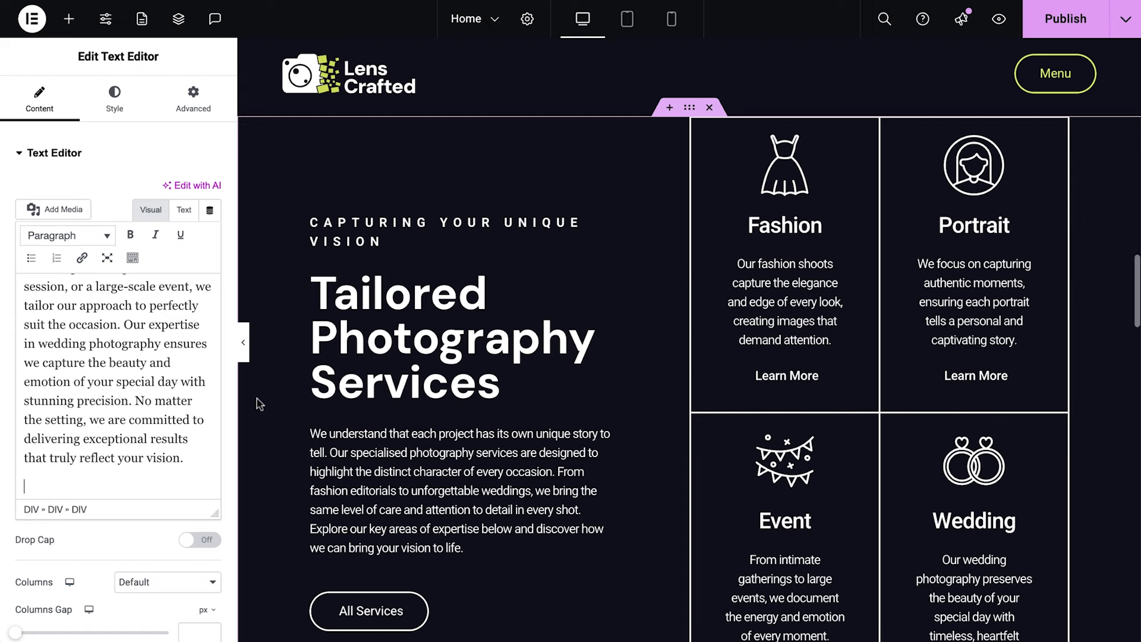
Set the Fashion service box's entrance animation to Fade In
{"action": "left_click", "coordinate": [782, 224]}
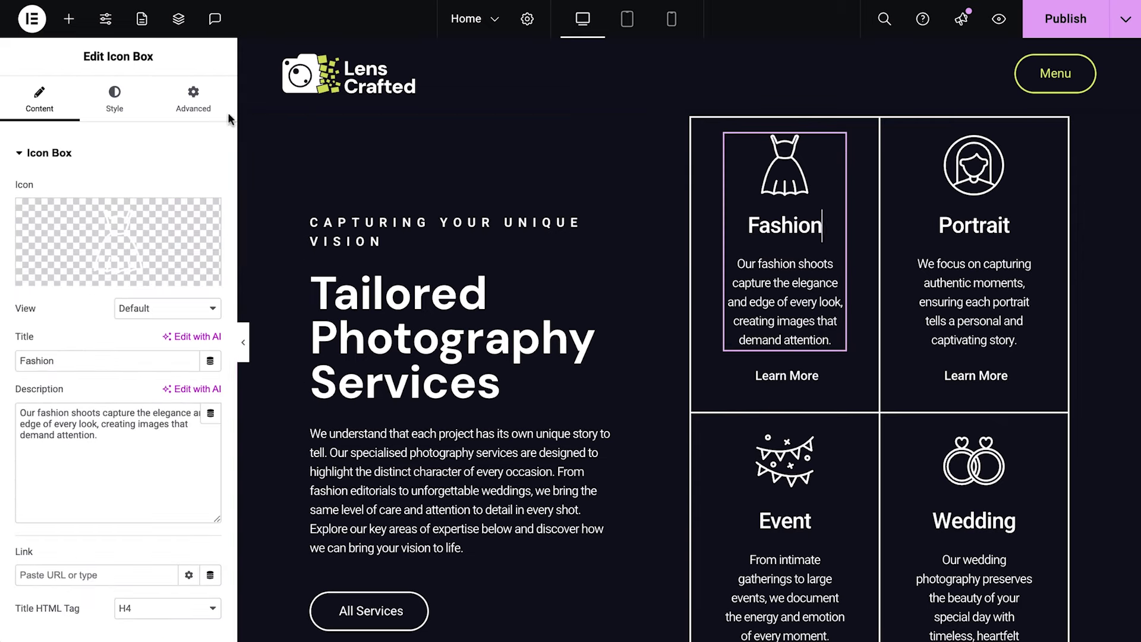
{"action": "left_click", "coordinate": [193, 100]}
{"action": "left_click", "coordinate": [117, 161]}
{"action": "left_click", "coordinate": [99, 199]}
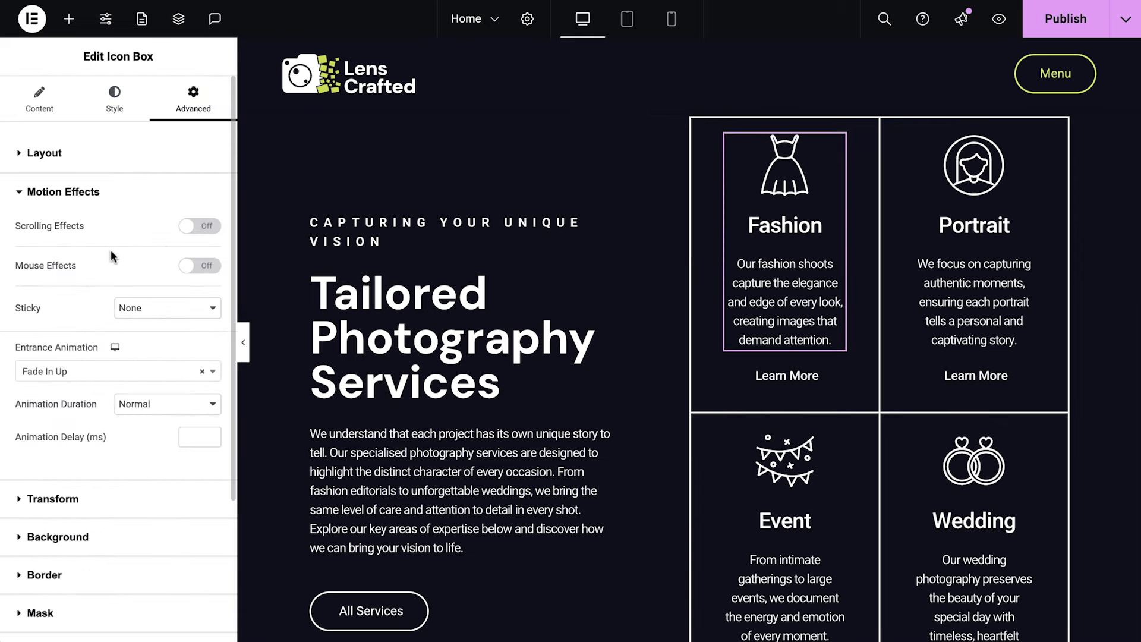
{"action": "left_click", "coordinate": [145, 371]}
{"action": "left_click", "coordinate": [94, 461]}
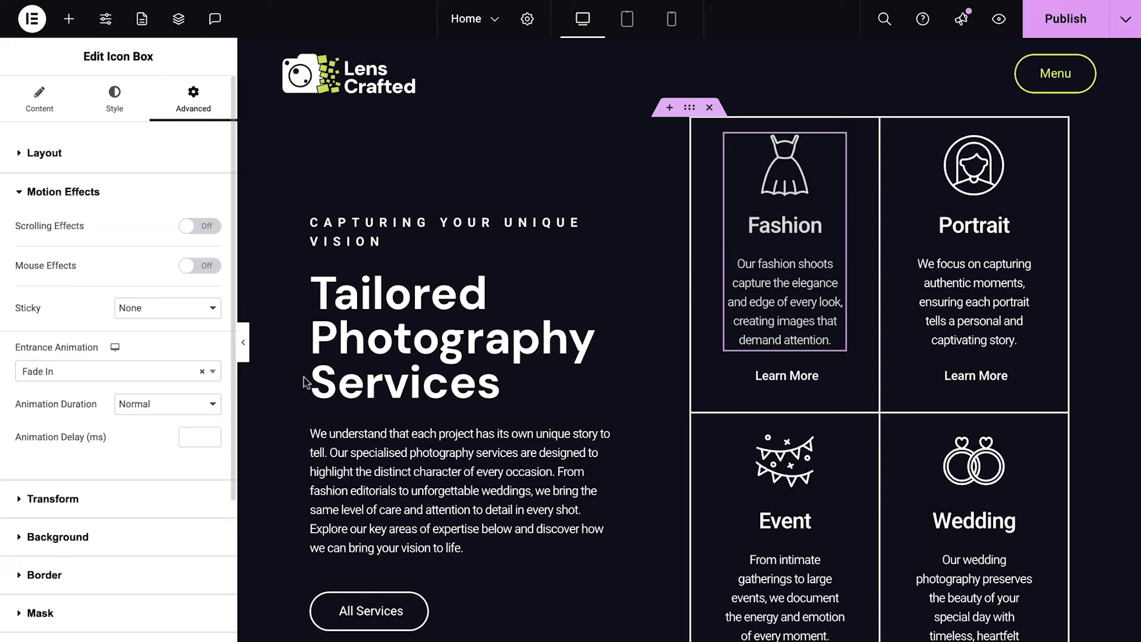
Copy the Fashion box's style and paste it onto the Portrait, Event and Wedding boxes
{"action": "right_click", "coordinate": [795, 197]}
{"action": "left_click", "coordinate": [823, 265]}
{"action": "right_click", "coordinate": [947, 201]}
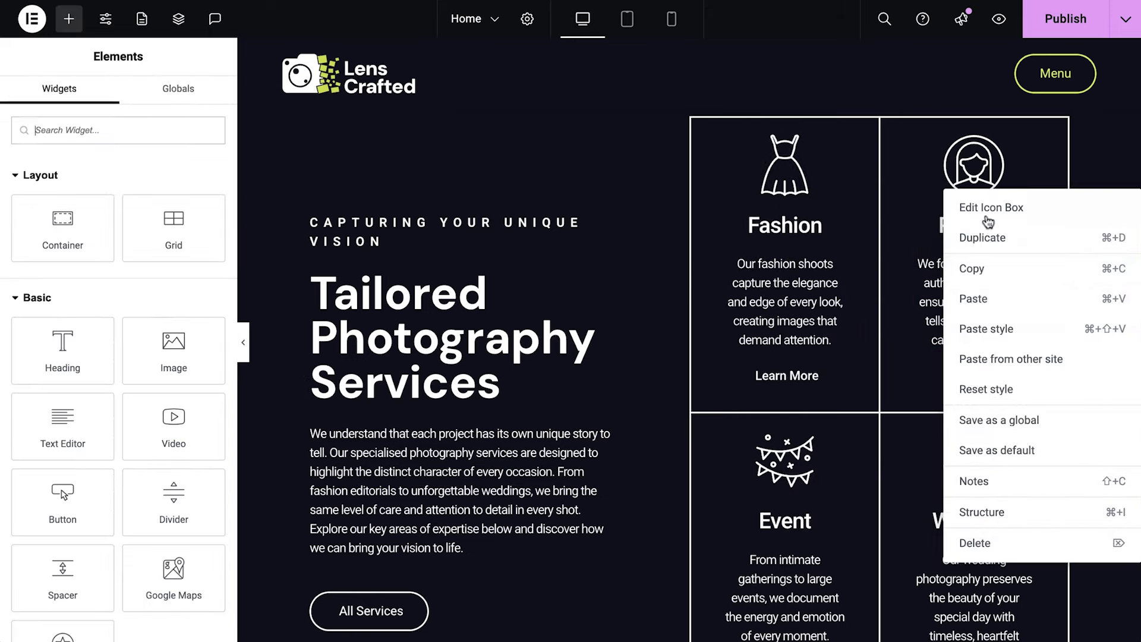
{"action": "left_click", "coordinate": [1027, 327]}
{"action": "right_click", "coordinate": [797, 486]}
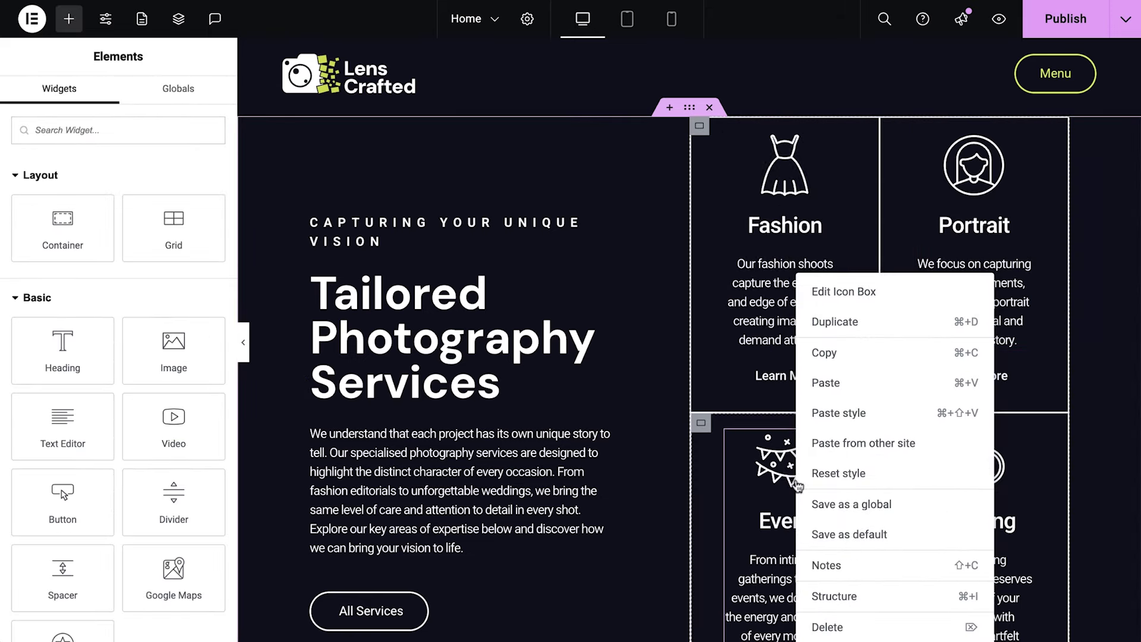
{"action": "left_click", "coordinate": [866, 413]}
{"action": "right_click", "coordinate": [951, 482]}
{"action": "left_click", "coordinate": [982, 413]}
Delete all four sample slides from the Featured Work gallery
{"action": "scroll", "coordinate": [982, 422], "scroll_direction": "down", "scroll_amount": 6}
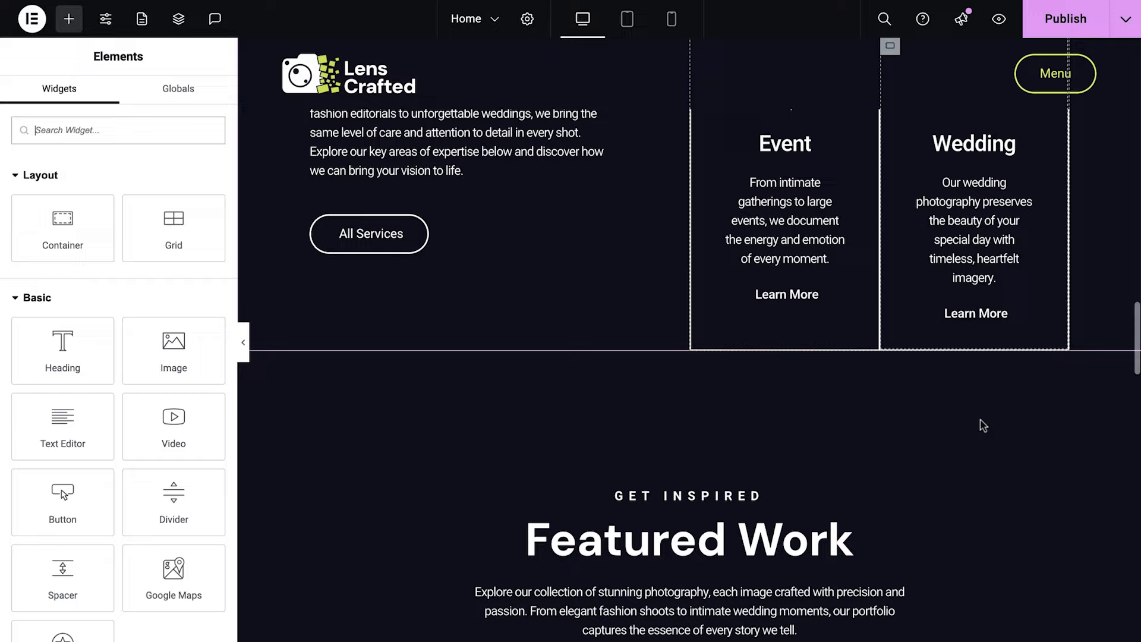
{"action": "scroll", "coordinate": [981, 426], "scroll_direction": "down", "scroll_amount": 5}
{"action": "scroll", "coordinate": [981, 426], "scroll_direction": "down", "scroll_amount": 3}
{"action": "right_click", "coordinate": [400, 324]}
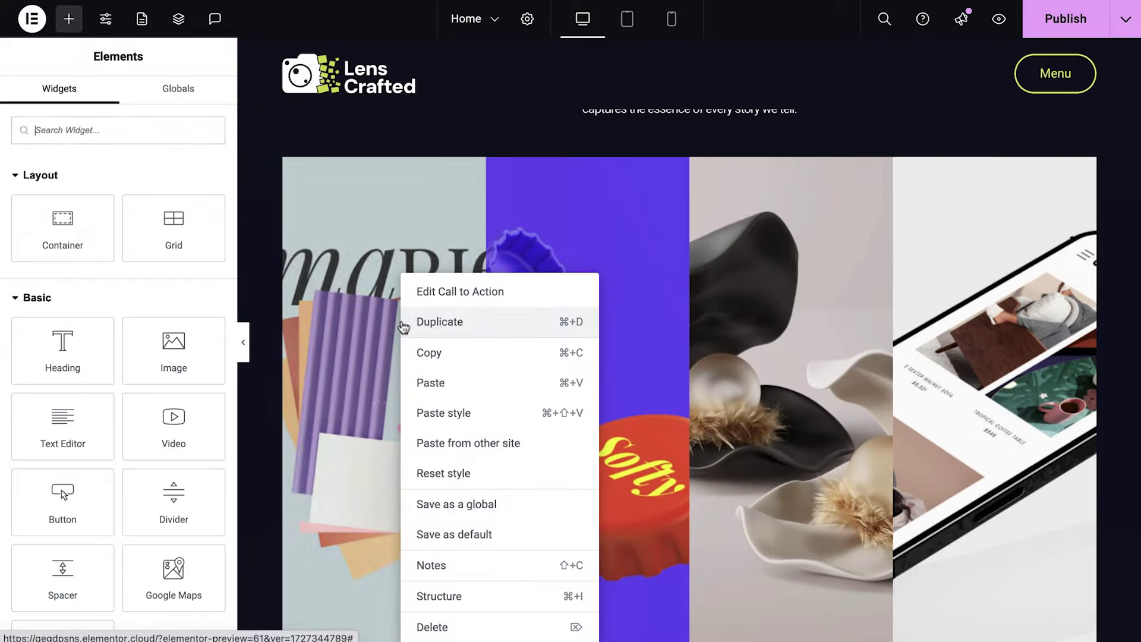
{"action": "left_click", "coordinate": [482, 625]}
{"action": "right_click", "coordinate": [400, 402]}
{"action": "left_click", "coordinate": [472, 627]}
{"action": "right_click", "coordinate": [401, 368]}
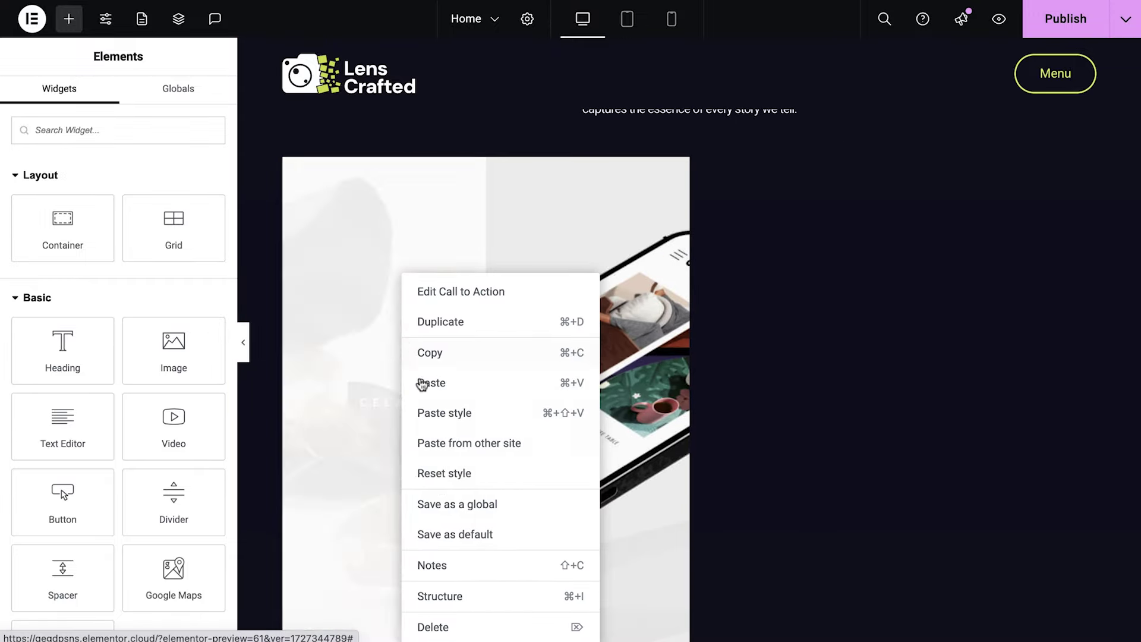
{"action": "left_click", "coordinate": [471, 629]}
{"action": "right_click", "coordinate": [410, 416]}
{"action": "left_click", "coordinate": [478, 625]}
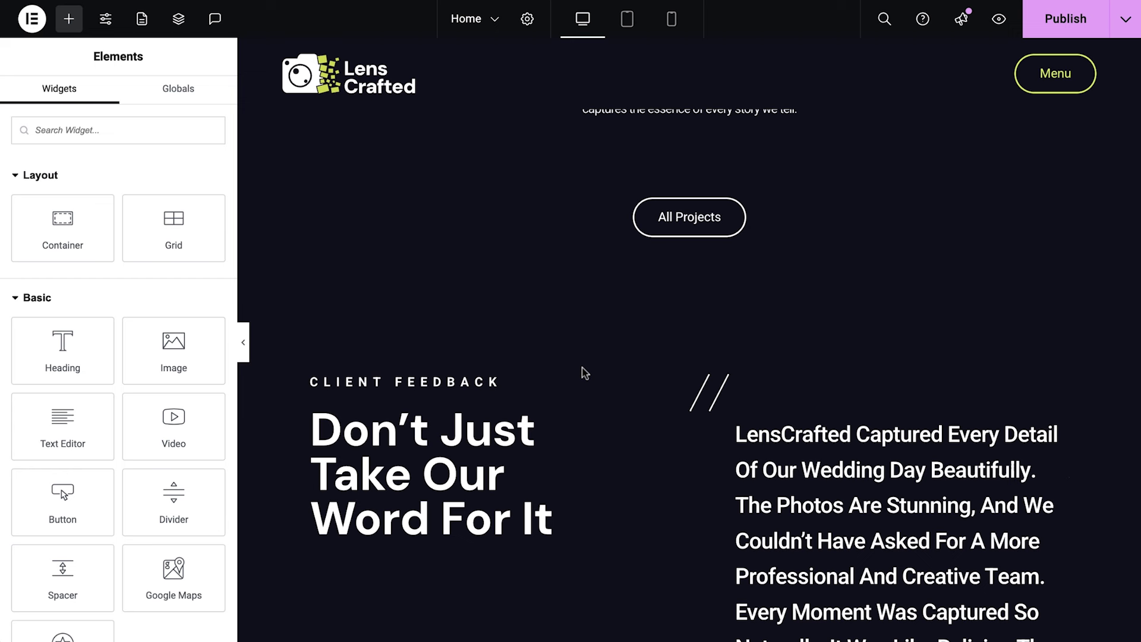
Place a Portfolio widget, found by searching 'portfolio', above the All Projects button
{"action": "scroll", "coordinate": [581, 372], "scroll_direction": "up", "scroll_amount": 1}
{"action": "left_click", "coordinate": [481, 321]}
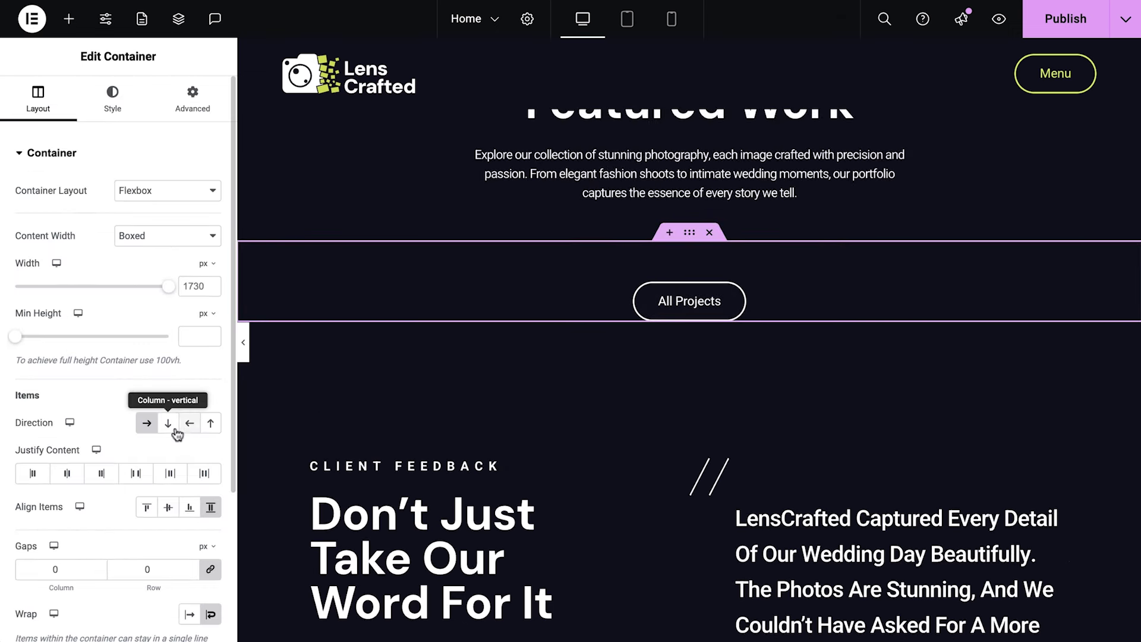
{"action": "left_click", "coordinate": [69, 18]}
{"action": "type", "text": "portfolio"}
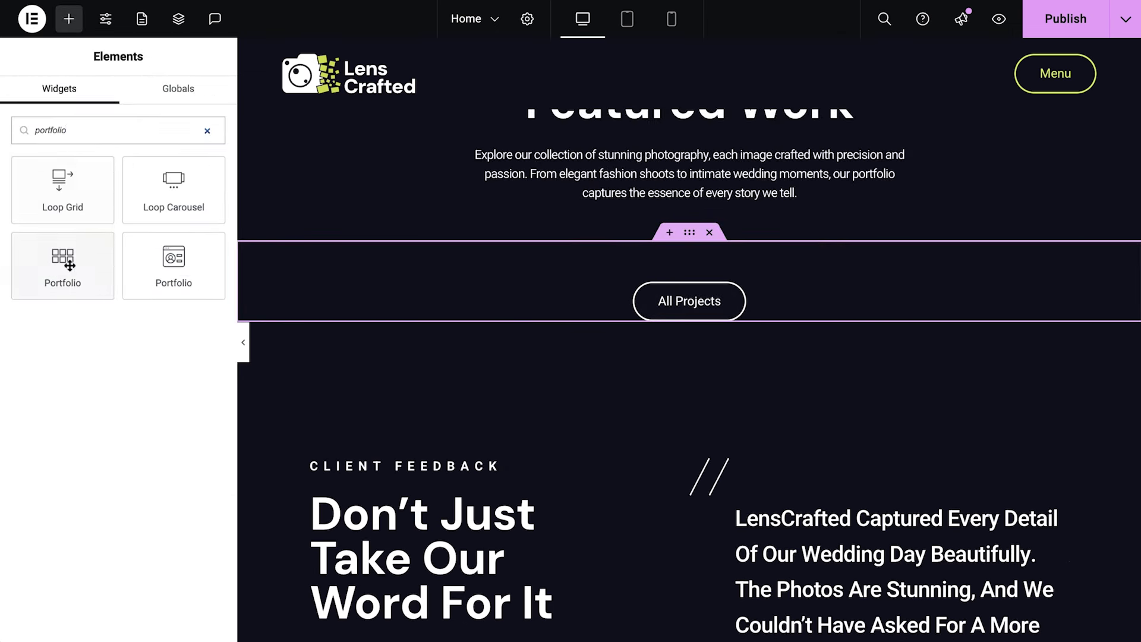
{"action": "left_click_drag", "start_coordinate": [62, 261], "coordinate": [674, 284]}
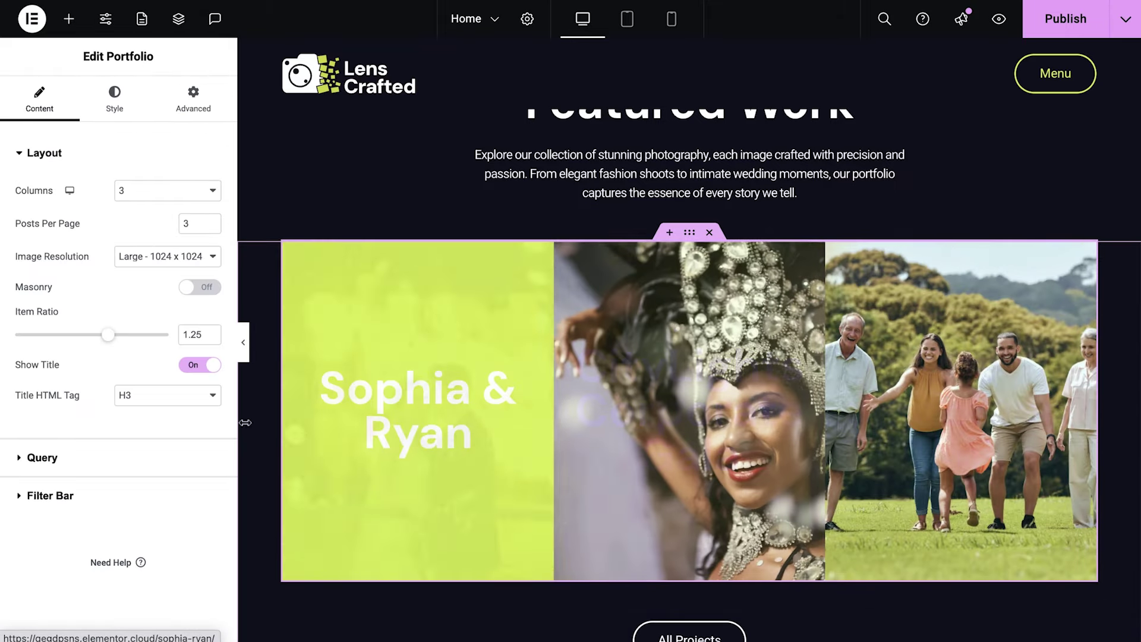
Show the portfolio's filter bar and leave its query set to include posts
{"action": "left_click", "coordinate": [66, 502]}
{"action": "left_click", "coordinate": [215, 266]}
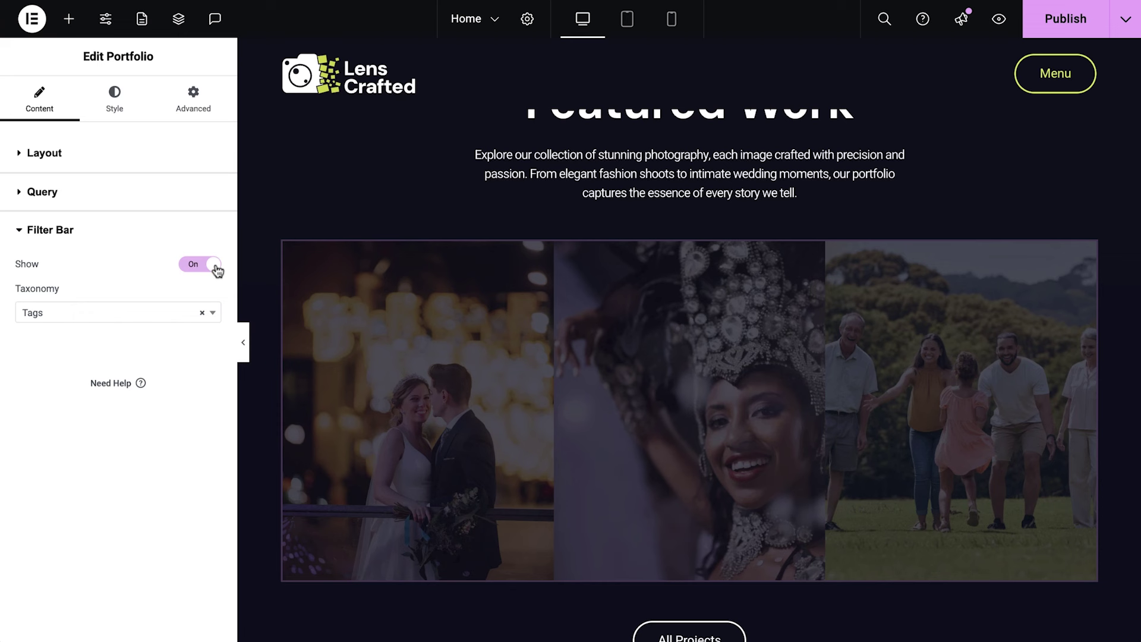
{"action": "left_click", "coordinate": [81, 197]}
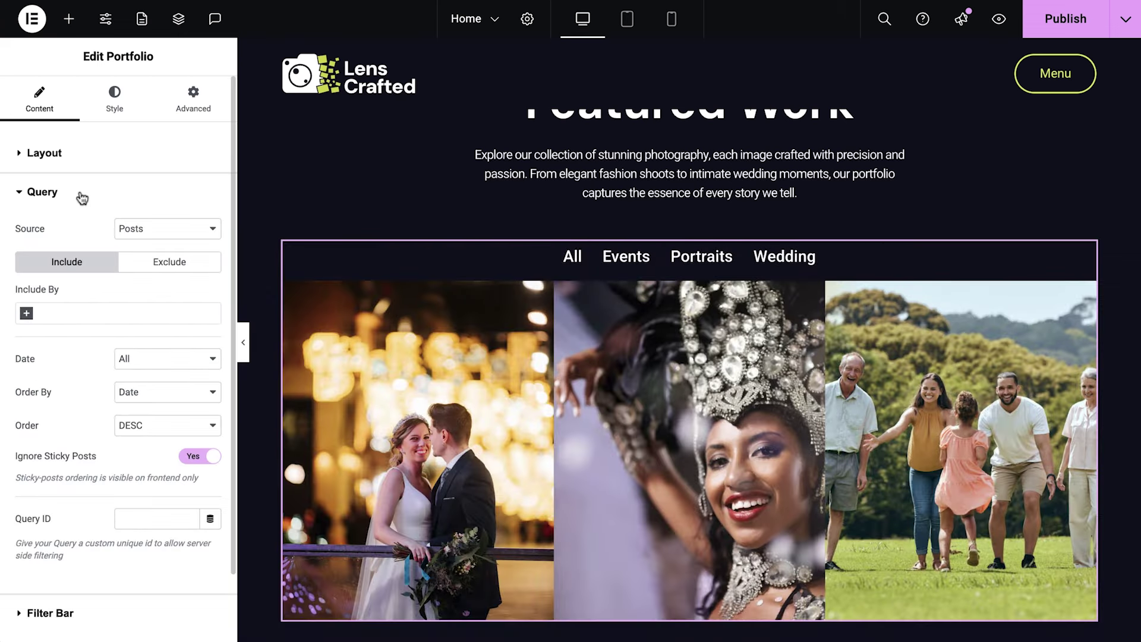
{"action": "left_click", "coordinate": [180, 266]}
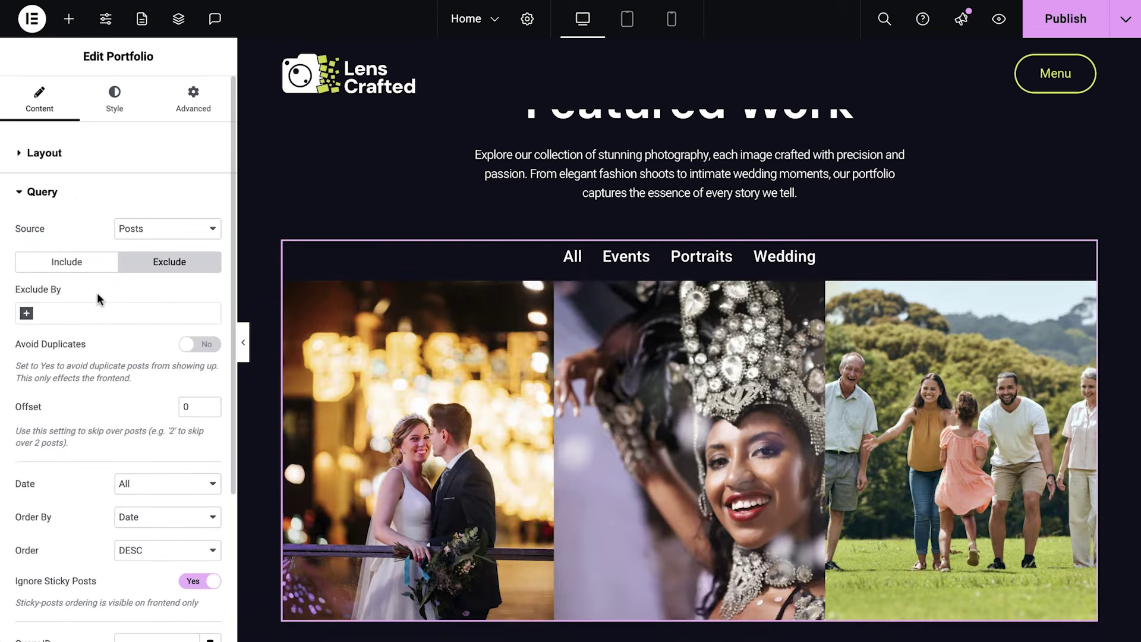
{"action": "left_click", "coordinate": [31, 315]}
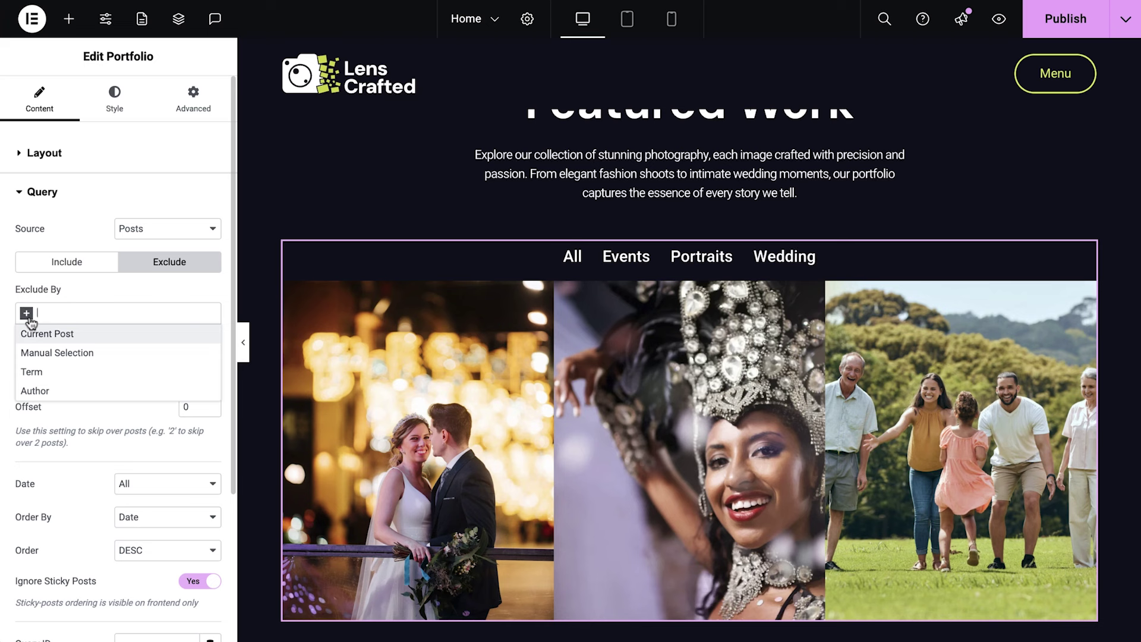
{"action": "left_click", "coordinate": [29, 320]}
{"action": "left_click", "coordinate": [68, 269]}
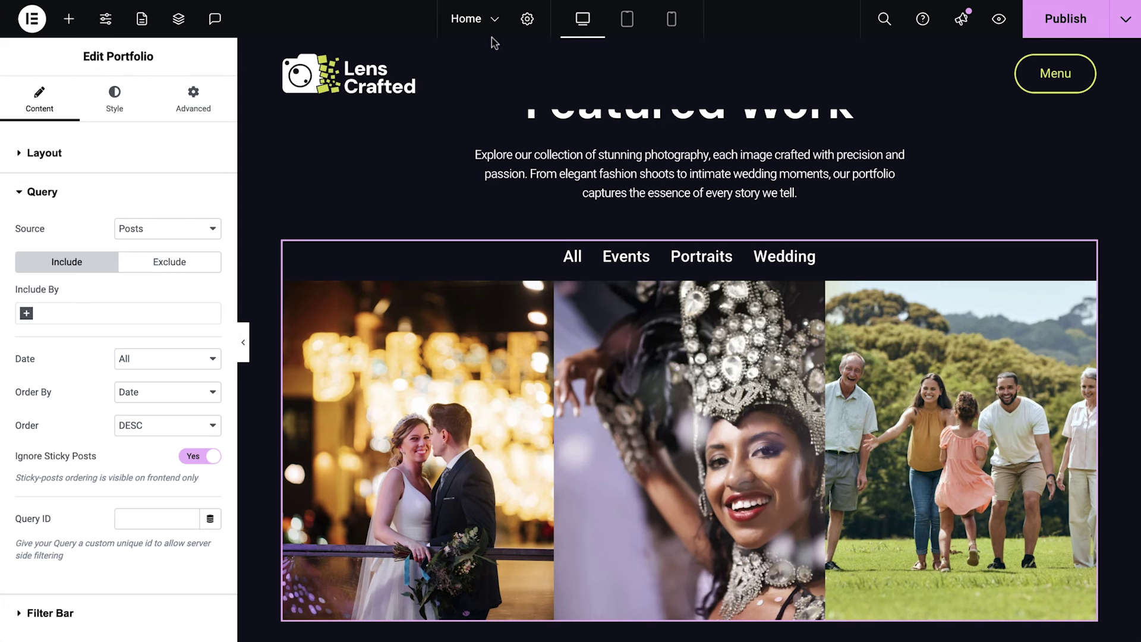
Enable Scroll Snap in the Home page's advanced settings with Top snap position and 90 px padding
{"action": "left_click", "coordinate": [525, 21]}
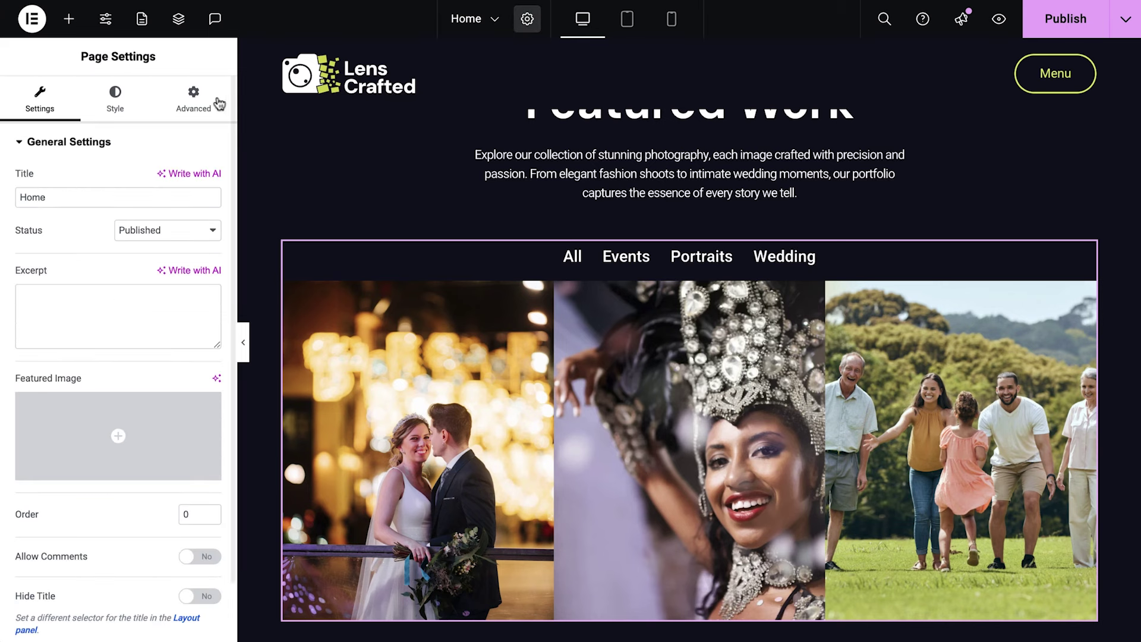
{"action": "left_click", "coordinate": [192, 100]}
{"action": "left_click", "coordinate": [141, 142]}
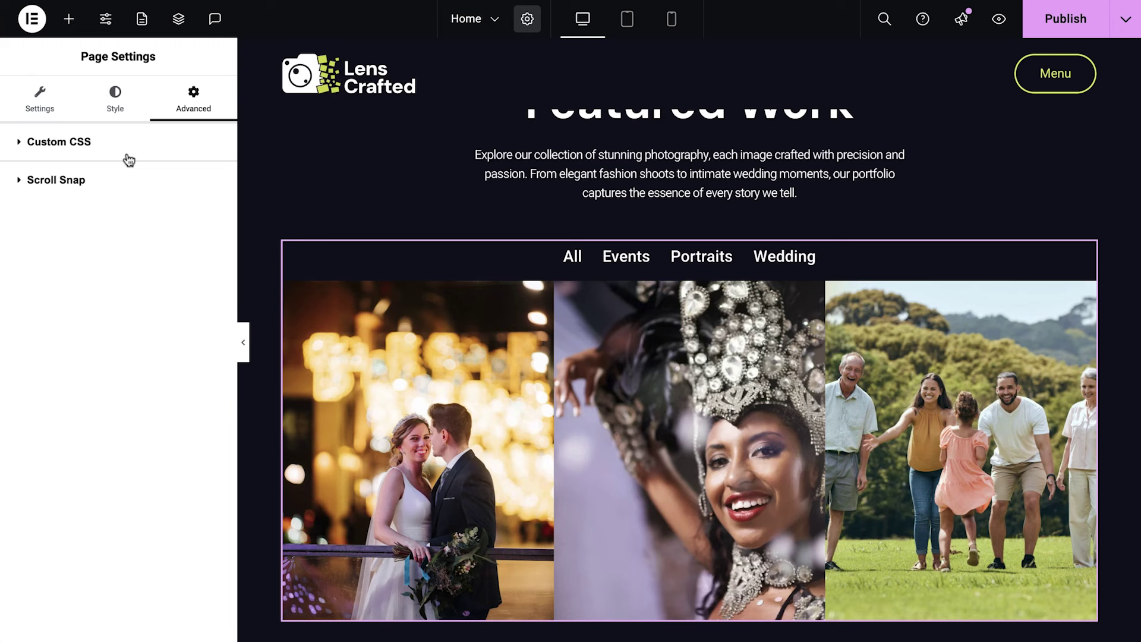
{"action": "left_click", "coordinate": [115, 182]}
{"action": "left_click", "coordinate": [194, 215]}
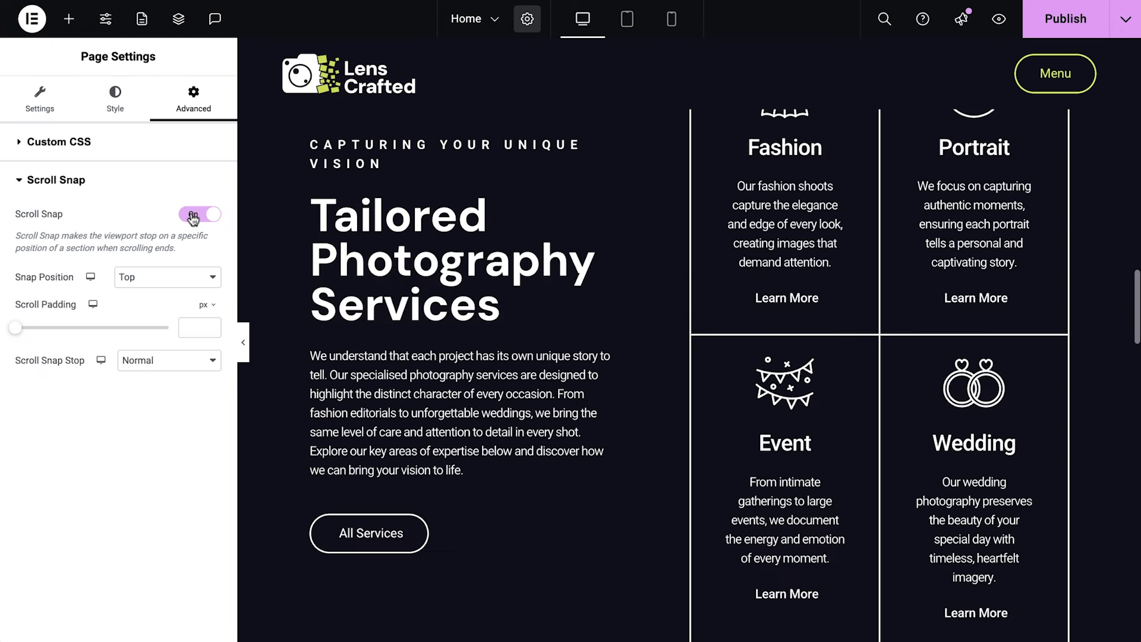
{"action": "left_click", "coordinate": [204, 274]}
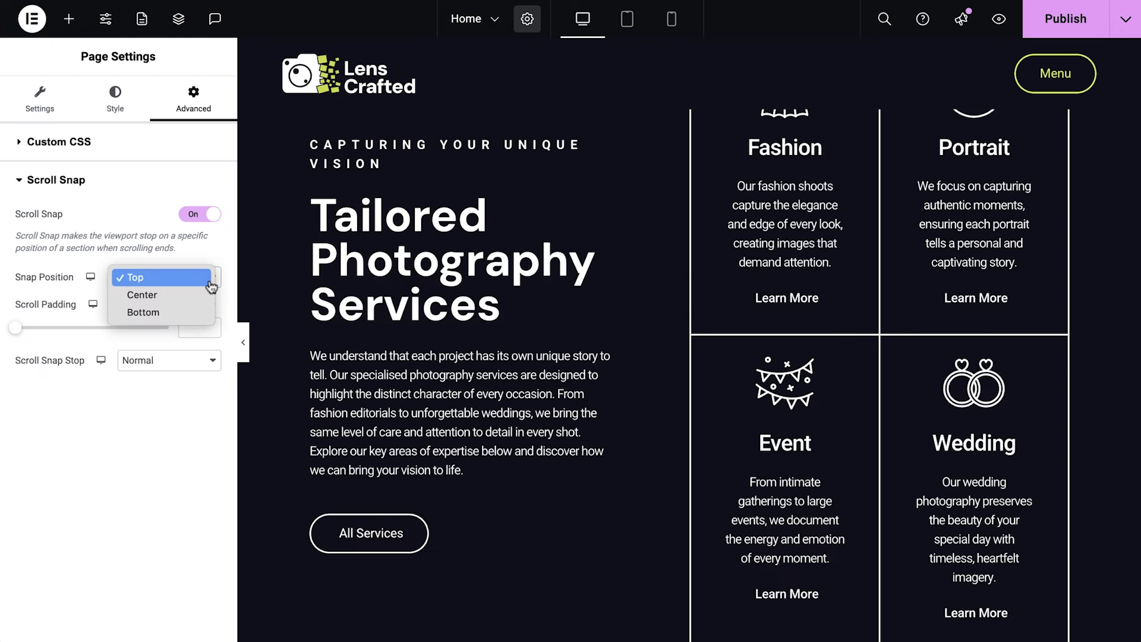
{"action": "left_click", "coordinate": [210, 283]}
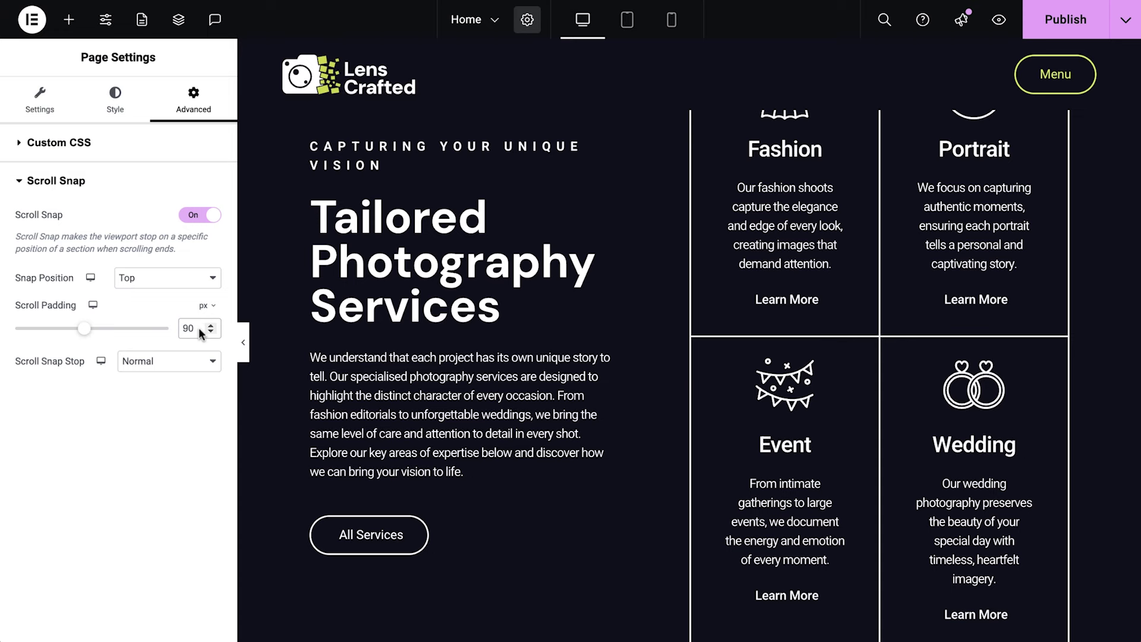
Preview the Home page at mobile phone size and scroll through it
{"action": "left_click", "coordinate": [664, 34]}
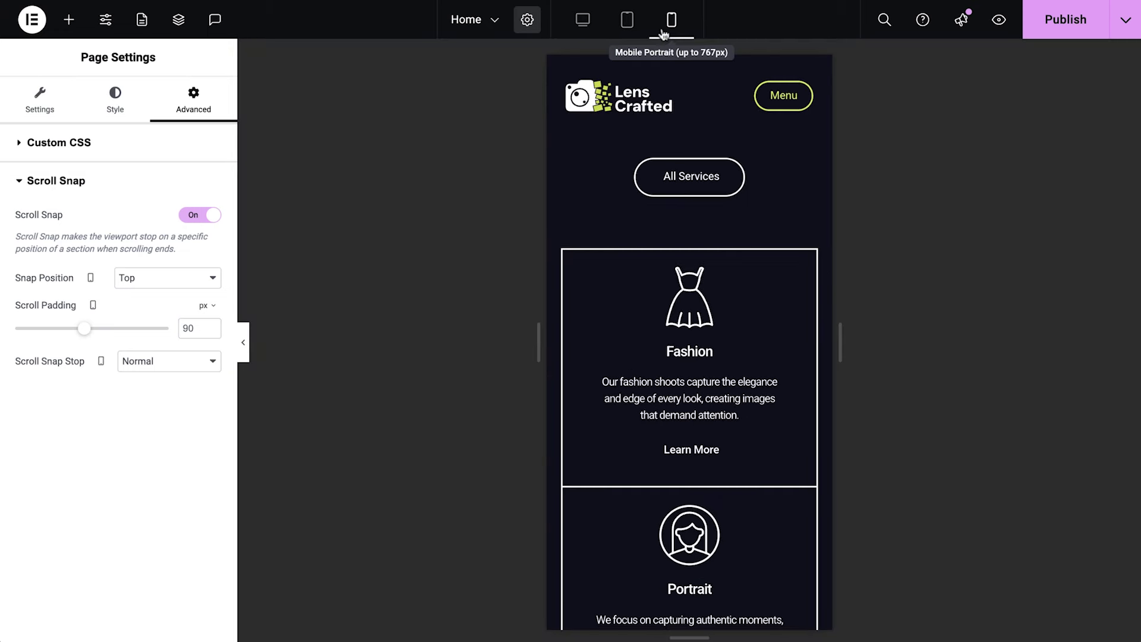
{"action": "scroll", "coordinate": [622, 184], "scroll_direction": "down", "scroll_amount": 5}
{"action": "scroll", "coordinate": [626, 186], "scroll_direction": "down", "scroll_amount": 5}
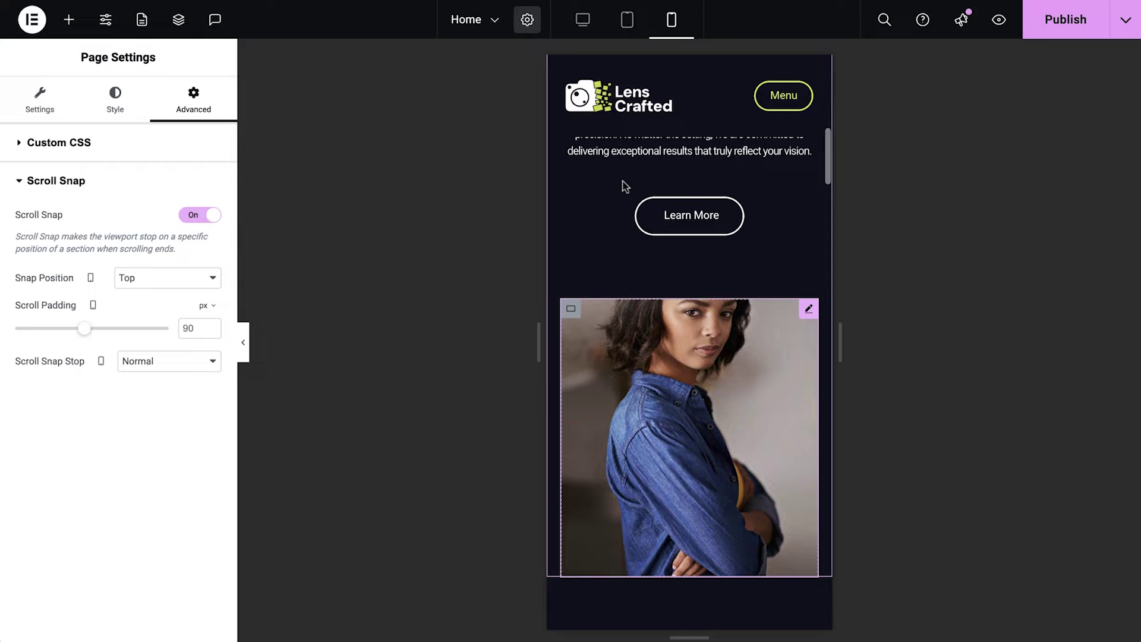
{"action": "scroll", "coordinate": [625, 186], "scroll_direction": "up", "scroll_amount": 10}
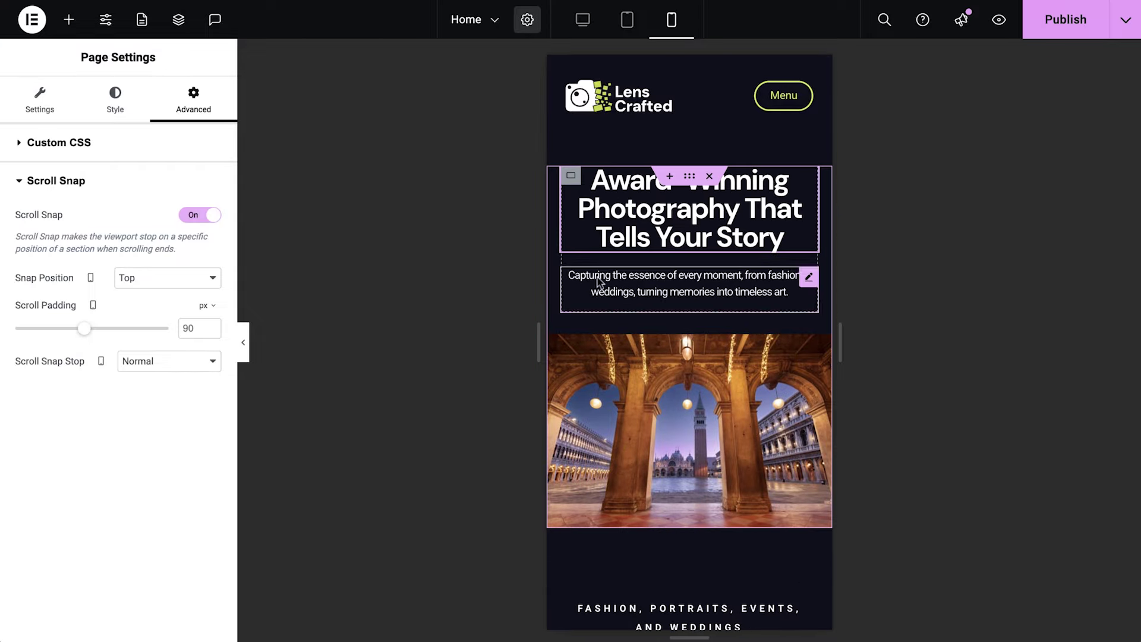
{"action": "scroll", "coordinate": [581, 298], "scroll_direction": "down", "scroll_amount": 4}
{"action": "scroll", "coordinate": [583, 319], "scroll_direction": "down", "scroll_amount": 4}
{"action": "scroll", "coordinate": [585, 319], "scroll_direction": "down", "scroll_amount": 3}
{"action": "scroll", "coordinate": [585, 319], "scroll_direction": "down", "scroll_amount": 5}
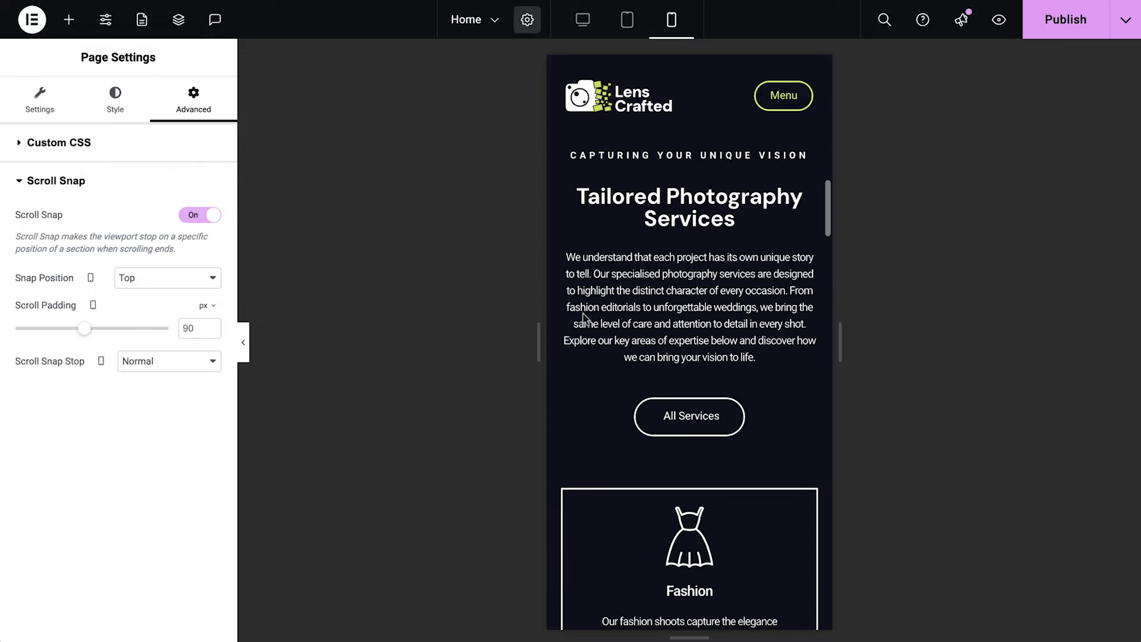
{"action": "scroll", "coordinate": [583, 314], "scroll_direction": "down", "scroll_amount": 5}
{"action": "scroll", "coordinate": [583, 314], "scroll_direction": "down", "scroll_amount": 5}
{"action": "scroll", "coordinate": [585, 320], "scroll_direction": "down", "scroll_amount": 3}
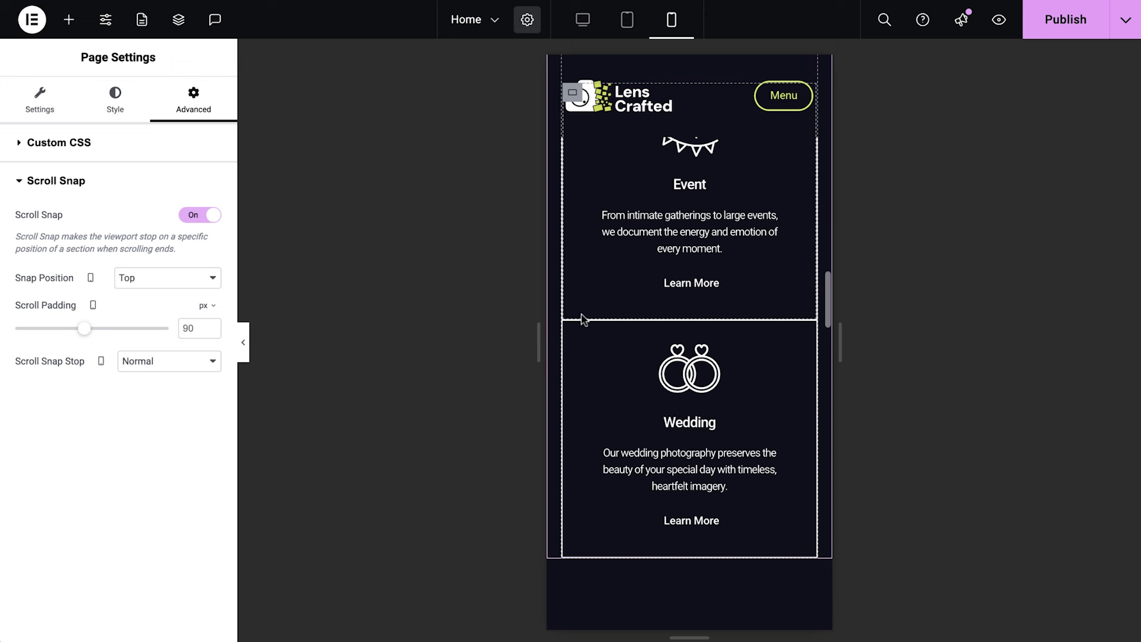
Publish the Home page changes and scroll down to the footer
{"action": "left_click", "coordinate": [1080, 35]}
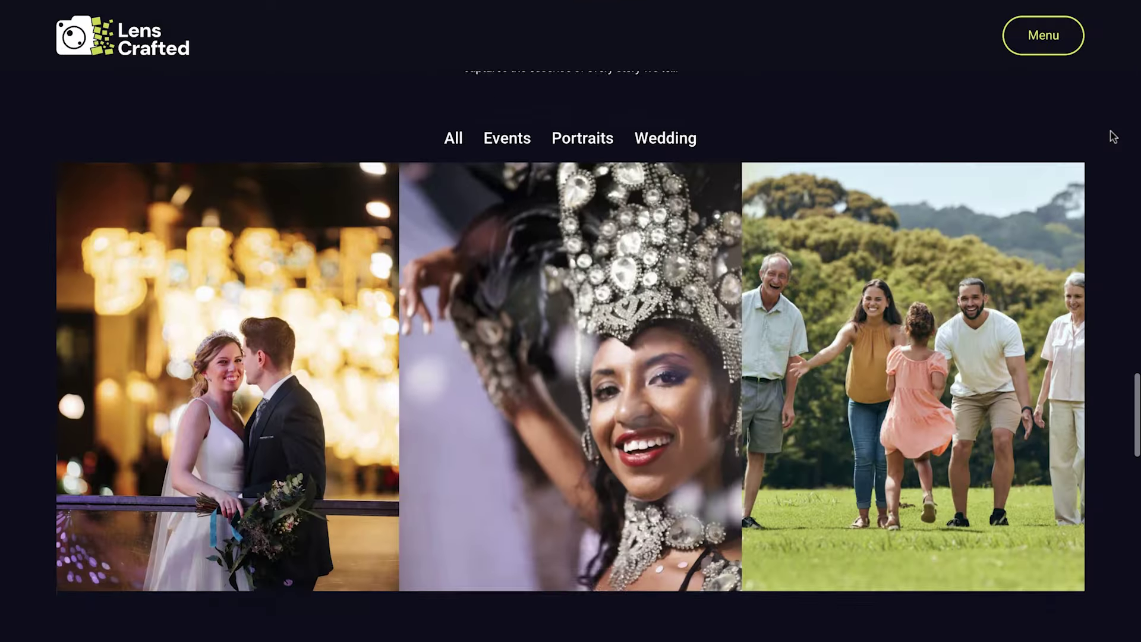
{"action": "scroll", "coordinate": [1113, 136], "scroll_direction": "down", "scroll_amount": 2}
{"action": "scroll", "coordinate": [1114, 137], "scroll_direction": "down", "scroll_amount": 5}
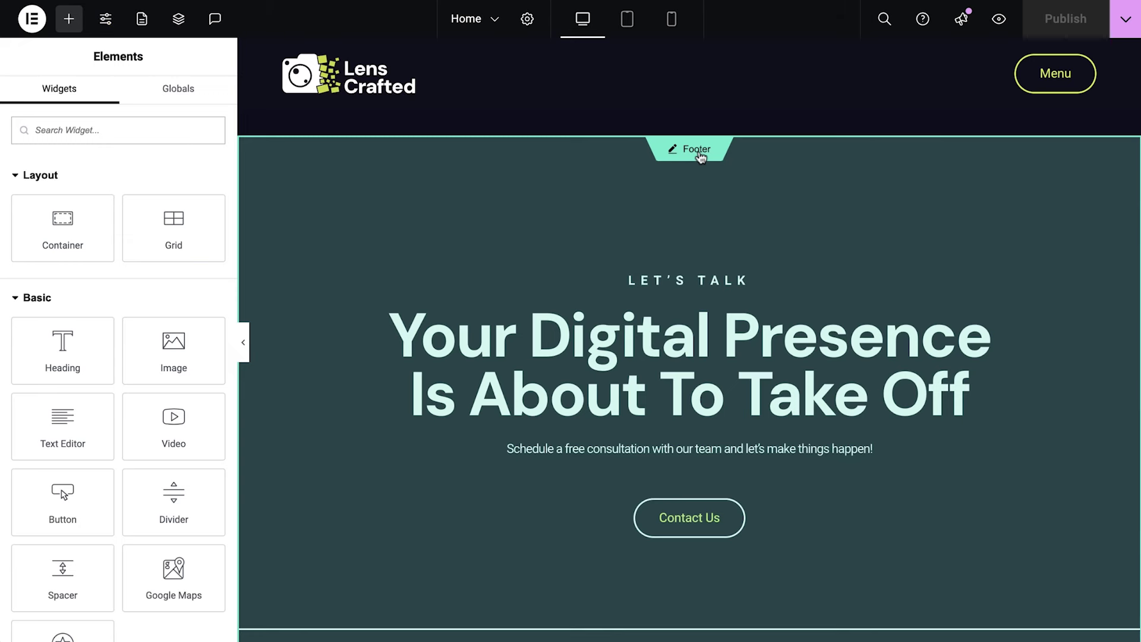
In the footer template, replace the heading and subtitle with the new pasted text
{"action": "left_click", "coordinate": [700, 153]}
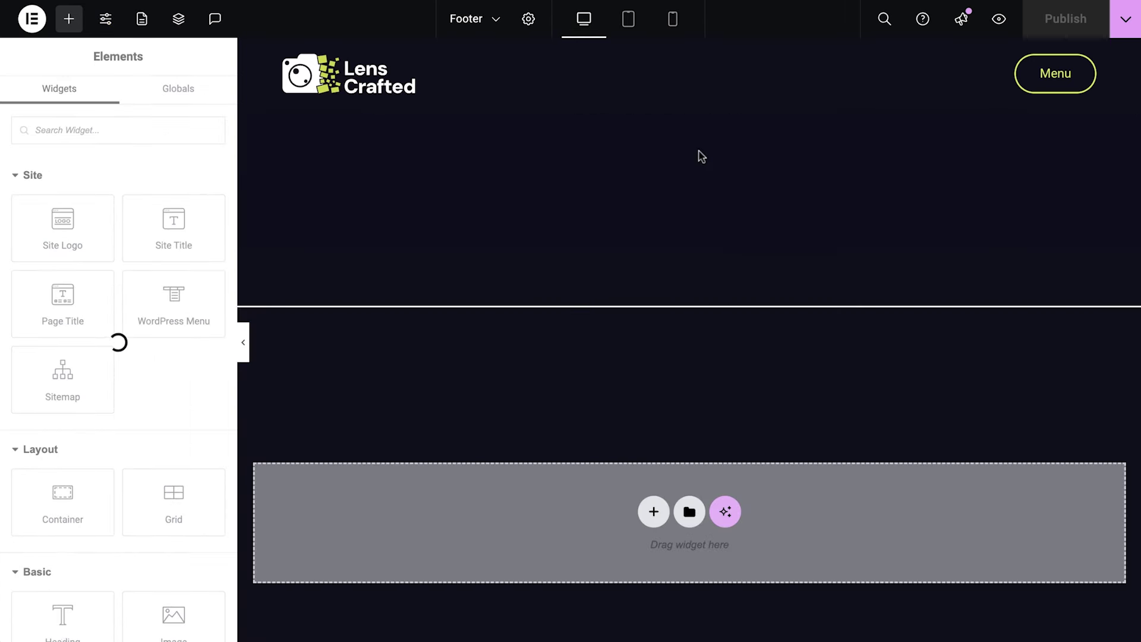
{"action": "scroll", "coordinate": [700, 156], "scroll_direction": "up", "scroll_amount": 5}
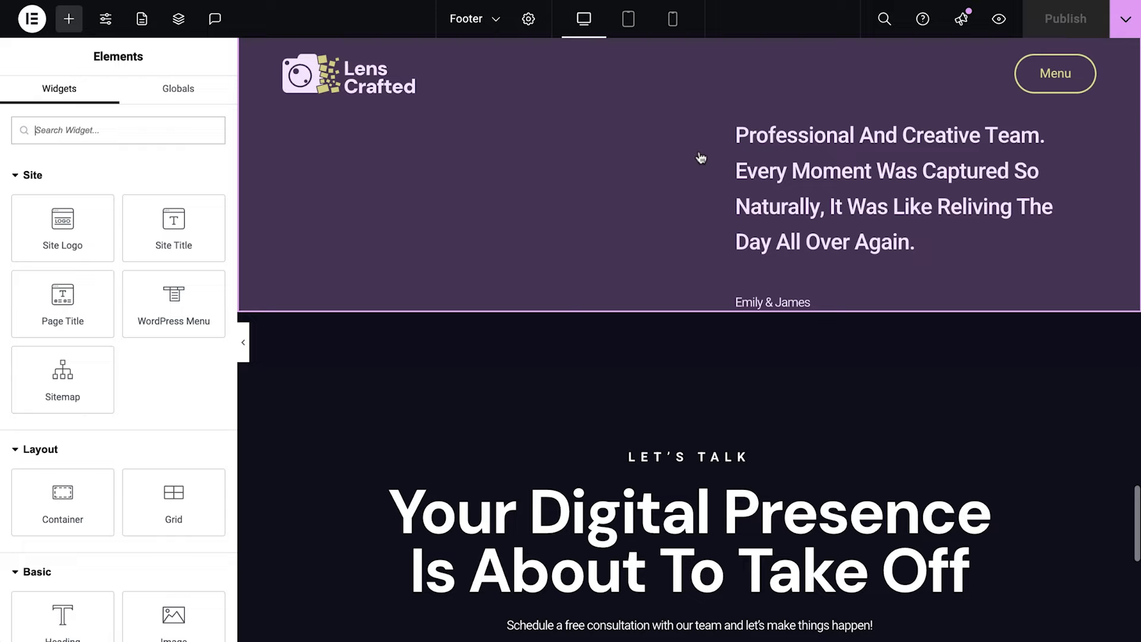
{"action": "scroll", "coordinate": [700, 157], "scroll_direction": "down", "scroll_amount": 5}
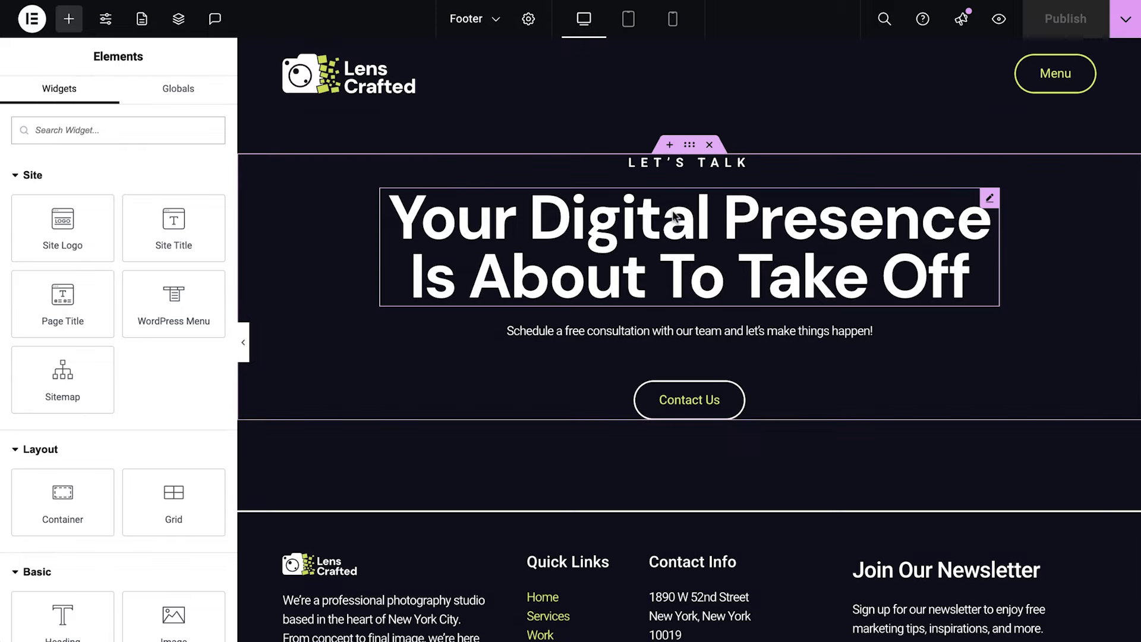
{"action": "left_click", "coordinate": [694, 209]}
{"action": "triple_click", "coordinate": [158, 257]}
{"action": "type", "text": "Let’s Create Something Extraordinary"}
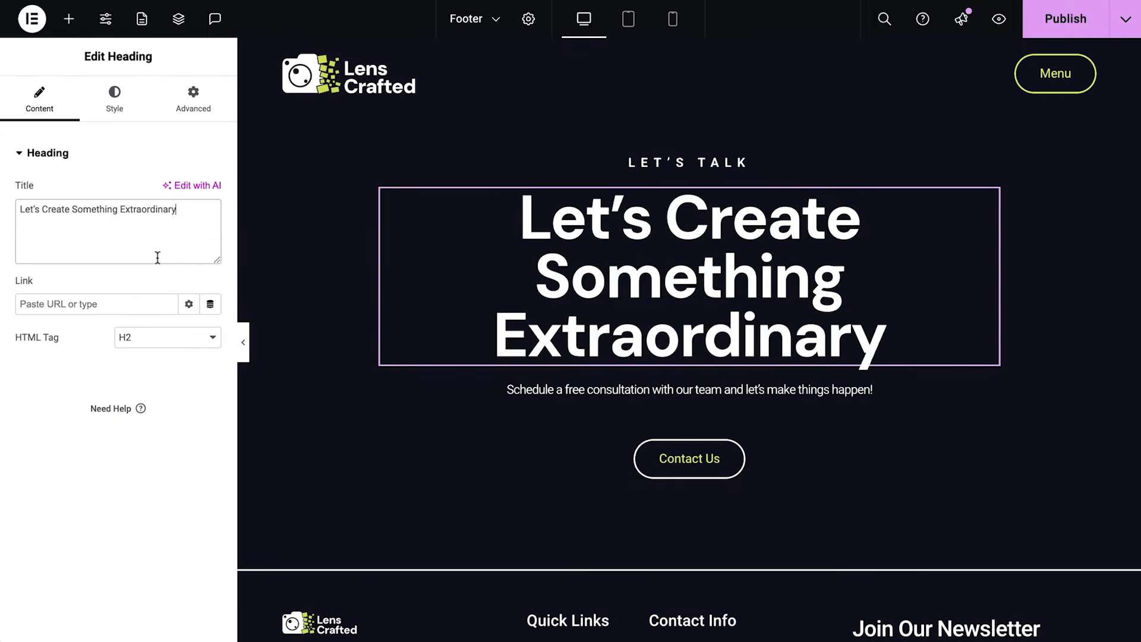
{"action": "left_click", "coordinate": [561, 387]}
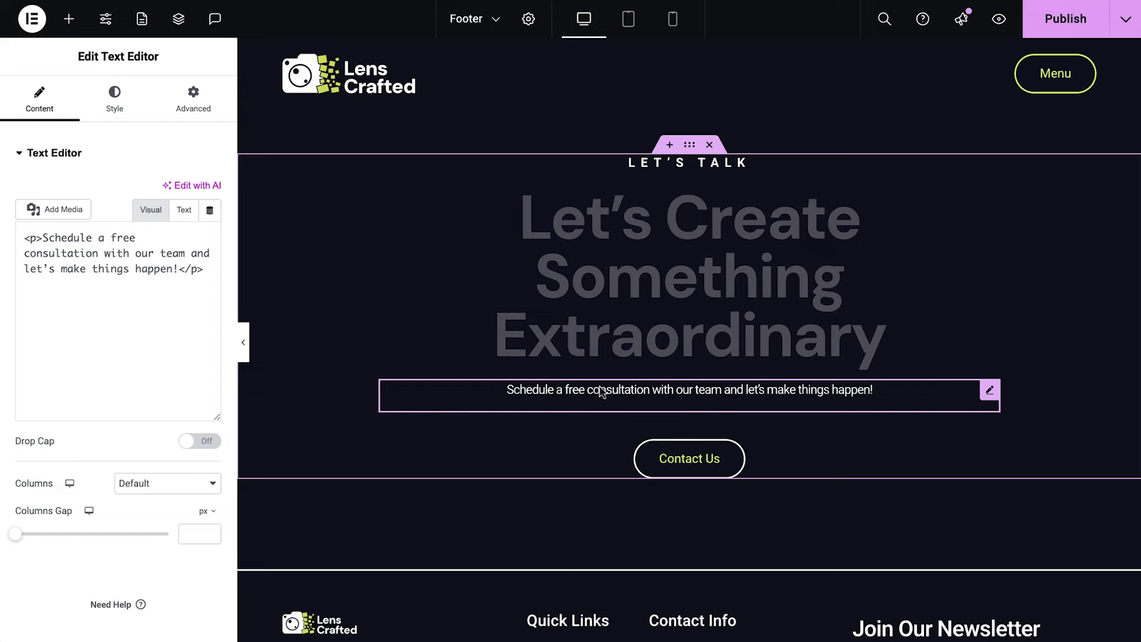
{"action": "triple_click", "coordinate": [208, 310]}
{"action": "type", "text": "Ready to capture your story in stunning detail? Book a free consultation with our photography experts and bring your vision to life!"}
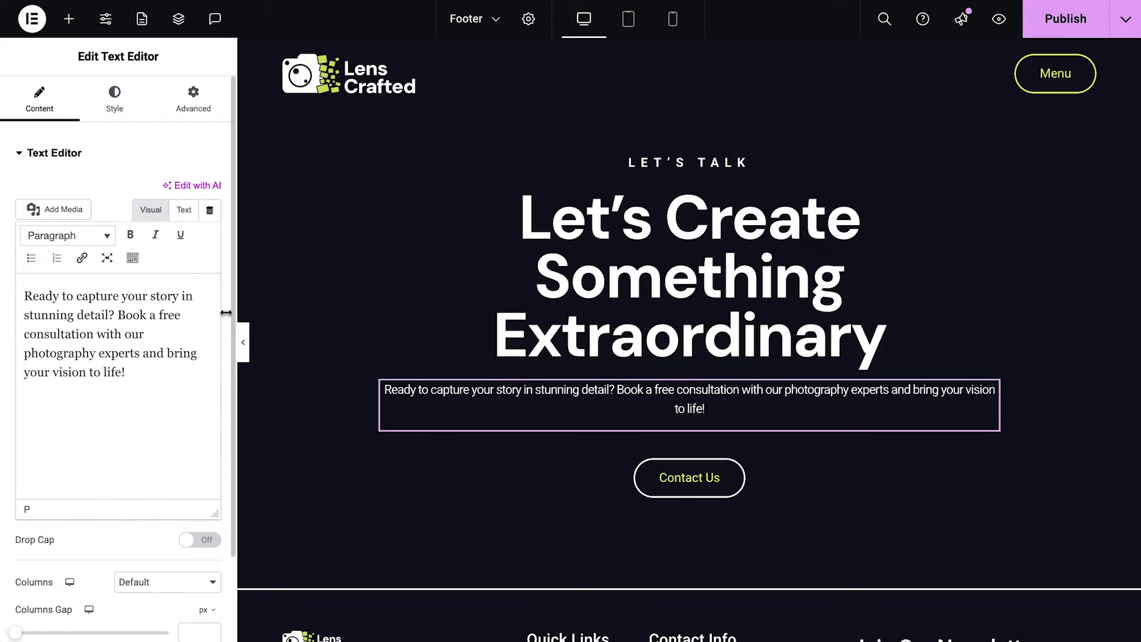
Delete the newsletter column and switch the footer info container to a Grid layout
{"action": "scroll", "coordinate": [417, 309], "scroll_direction": "down", "scroll_amount": 7}
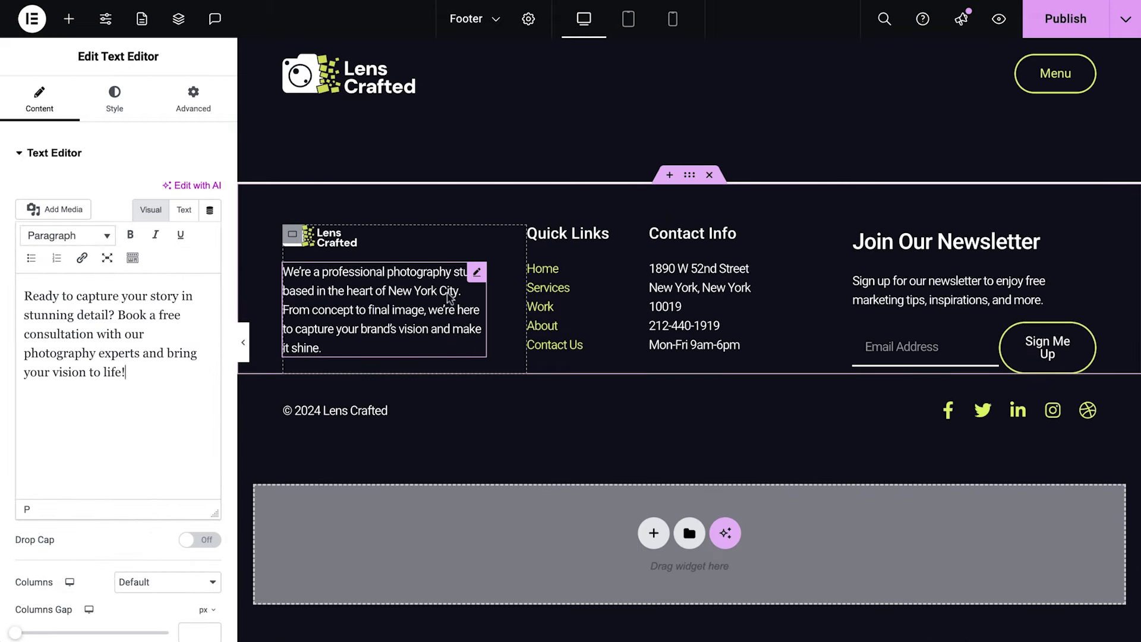
{"action": "right_click", "coordinate": [865, 240]}
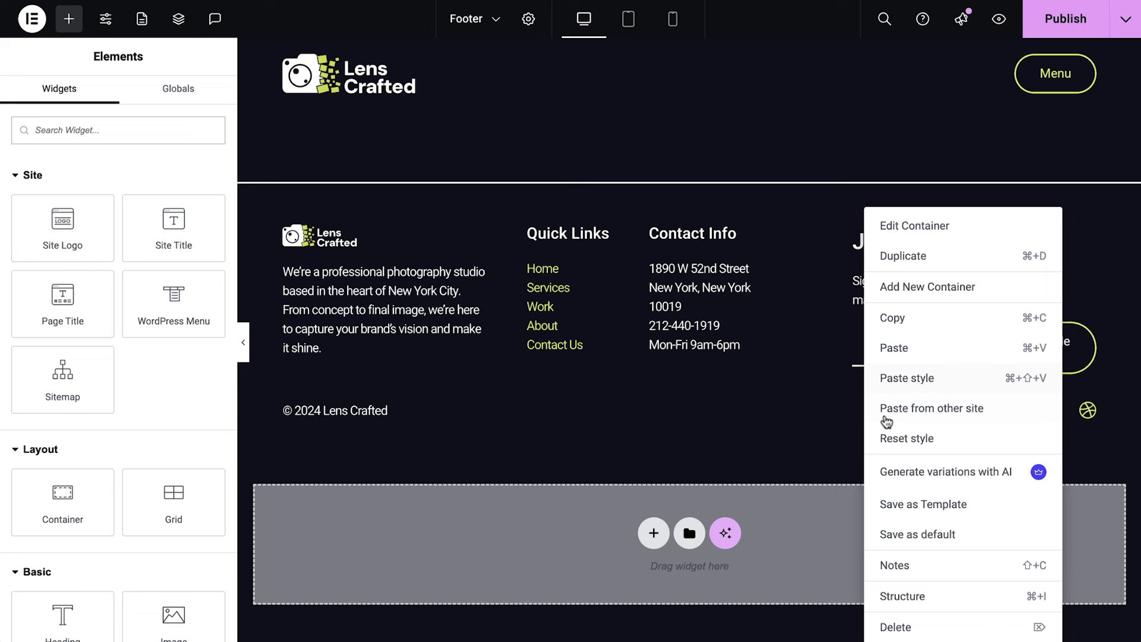
{"action": "left_click", "coordinate": [903, 625]}
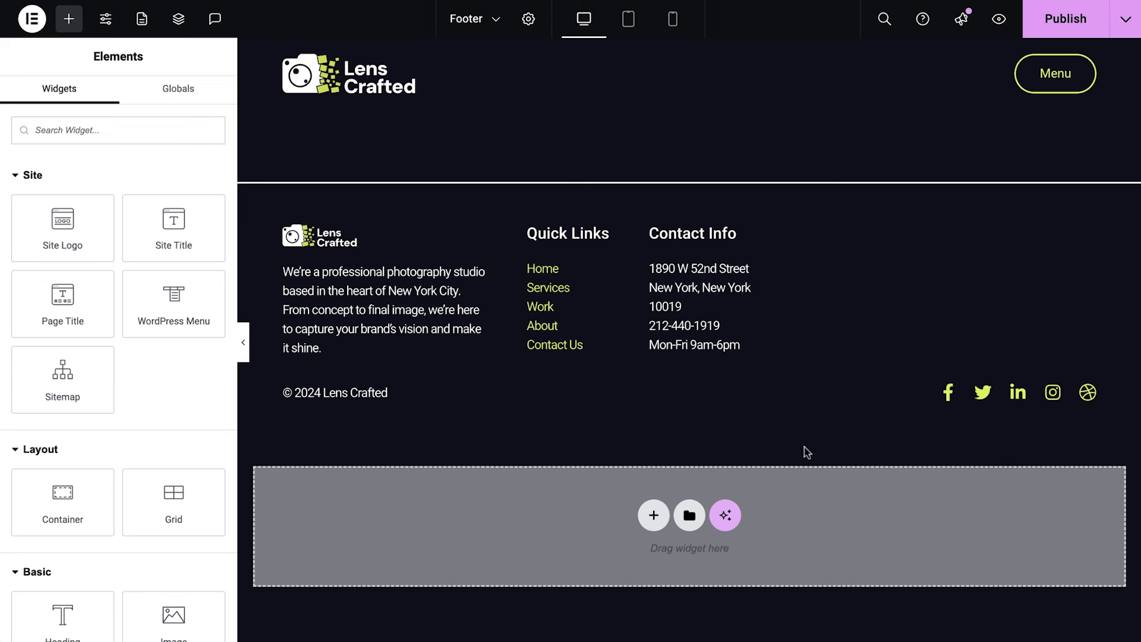
{"action": "left_click", "coordinate": [690, 178]}
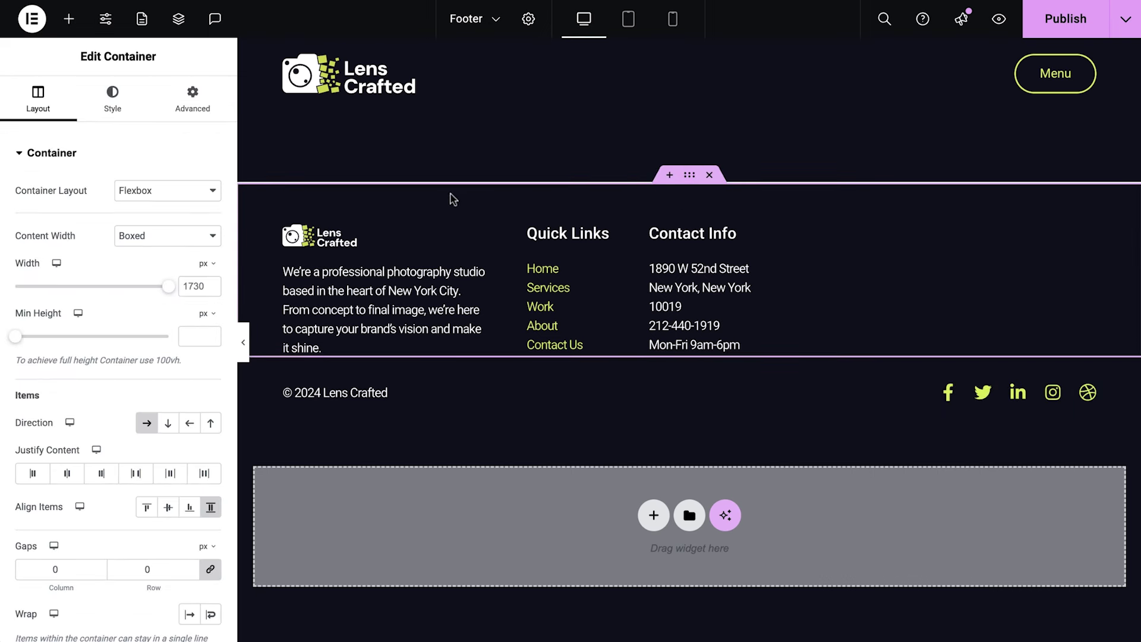
{"action": "left_click", "coordinate": [202, 193]}
{"action": "left_click", "coordinate": [178, 211]}
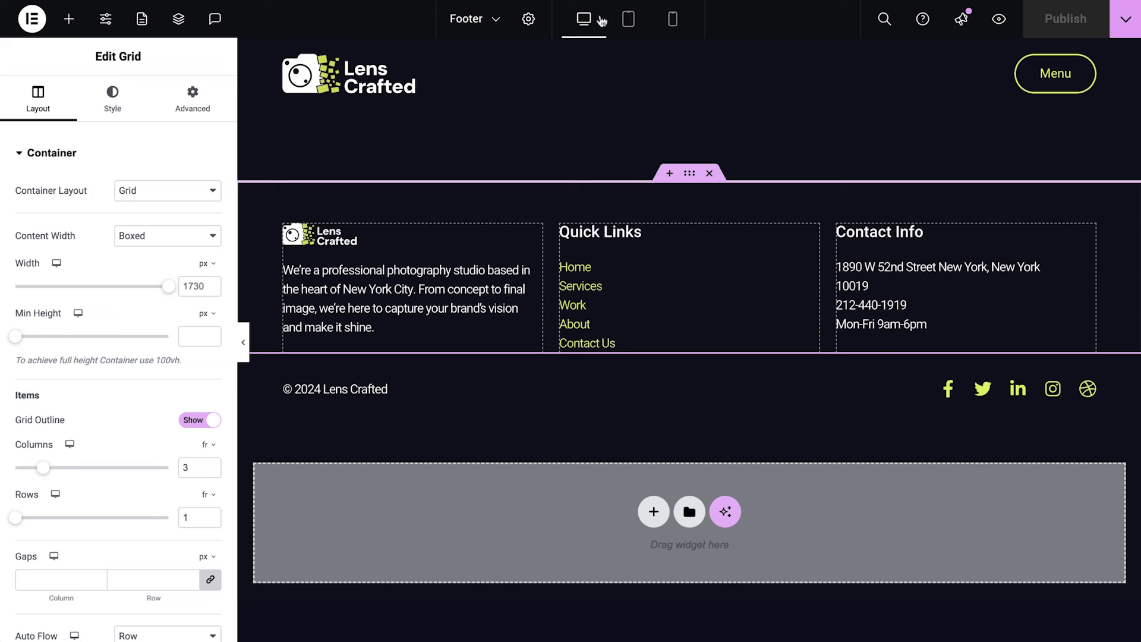
Switch the editor to the Work page
{"action": "left_click", "coordinate": [498, 21]}
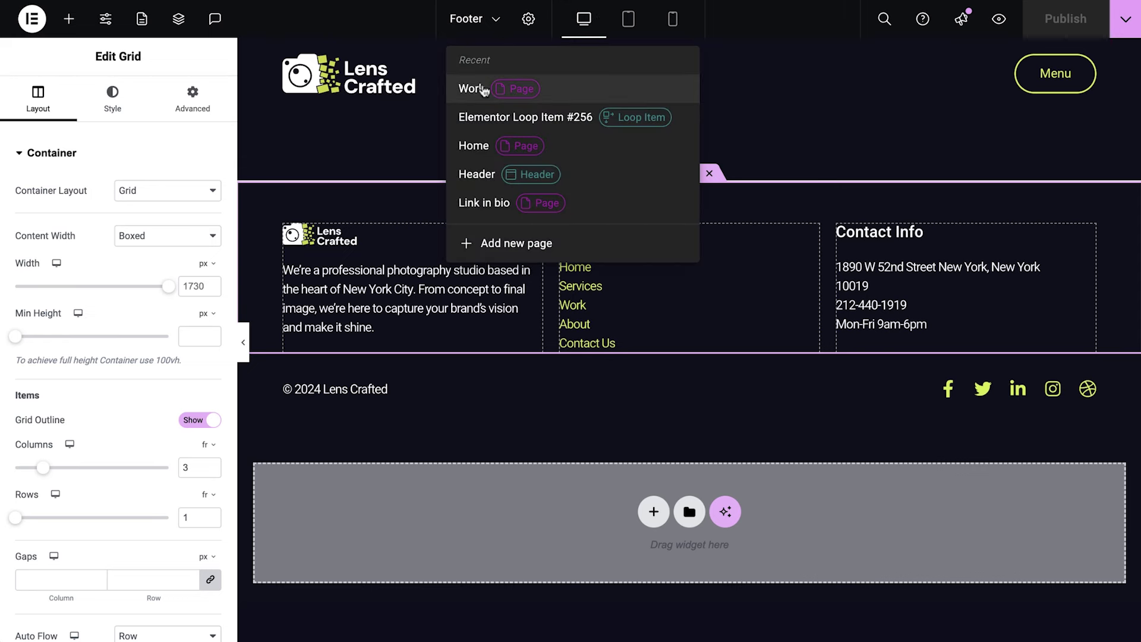
{"action": "left_click", "coordinate": [484, 90]}
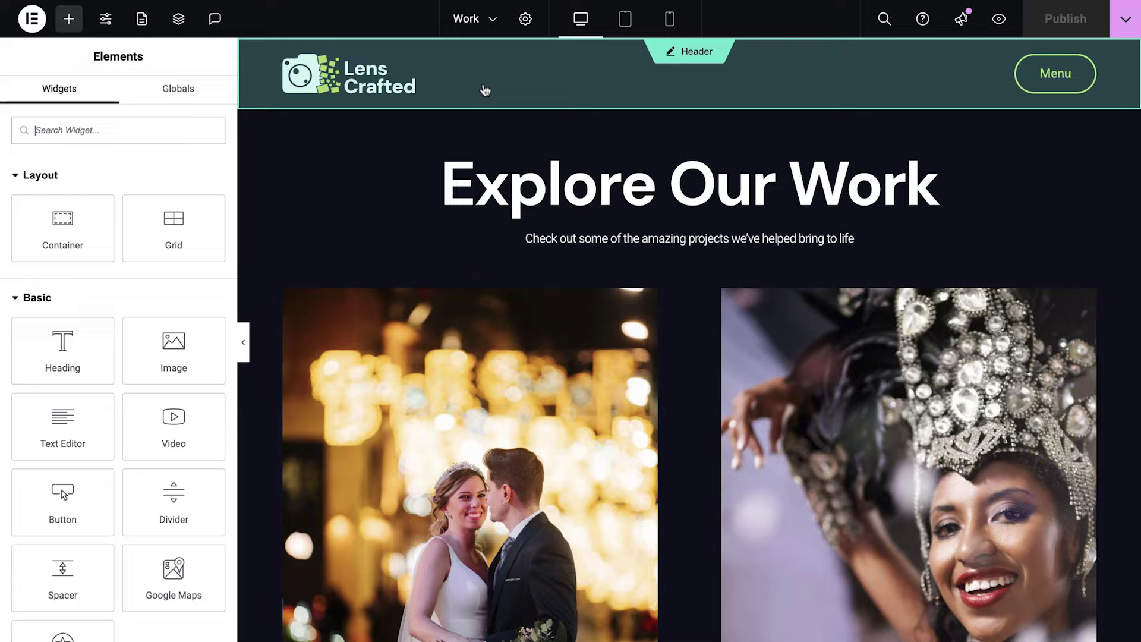
{"action": "scroll", "coordinate": [485, 90], "scroll_direction": "down", "scroll_amount": 4}
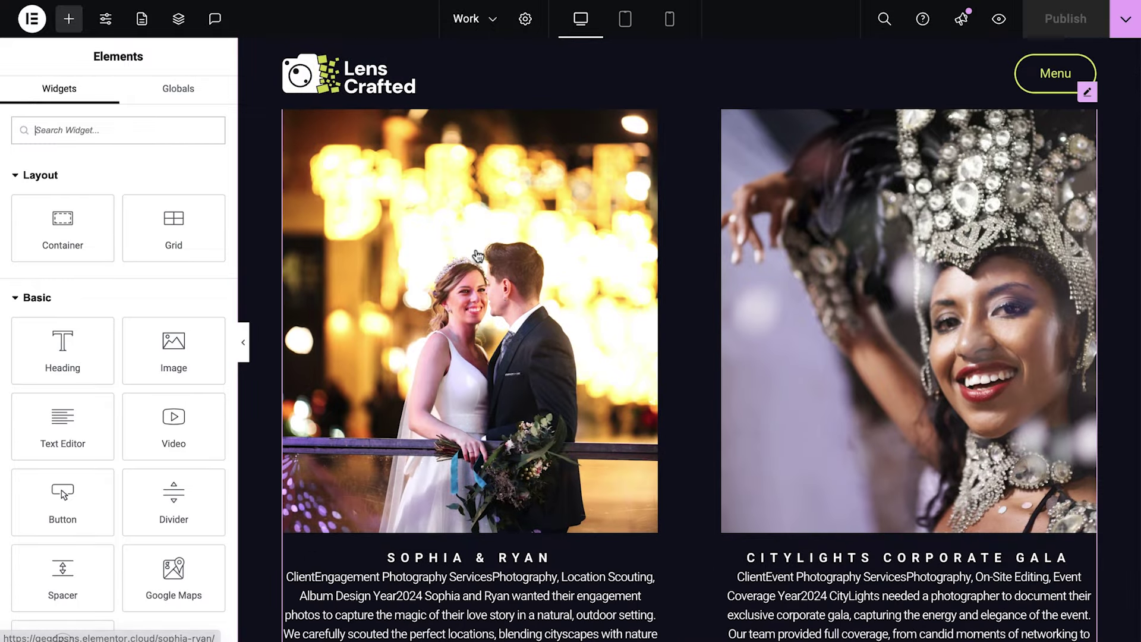
Delete the posts gallery and put a Loop Grid, found by searching 'loop', in its place
{"action": "left_click", "coordinate": [478, 256]}
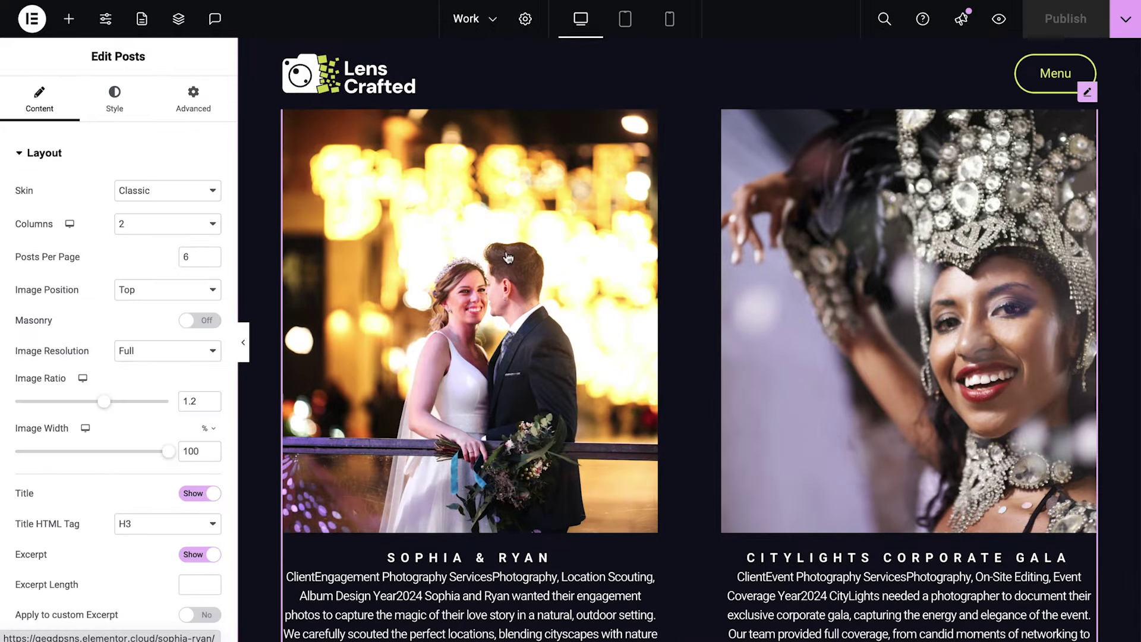
{"action": "scroll", "coordinate": [798, 249], "scroll_direction": "up", "scroll_amount": 1}
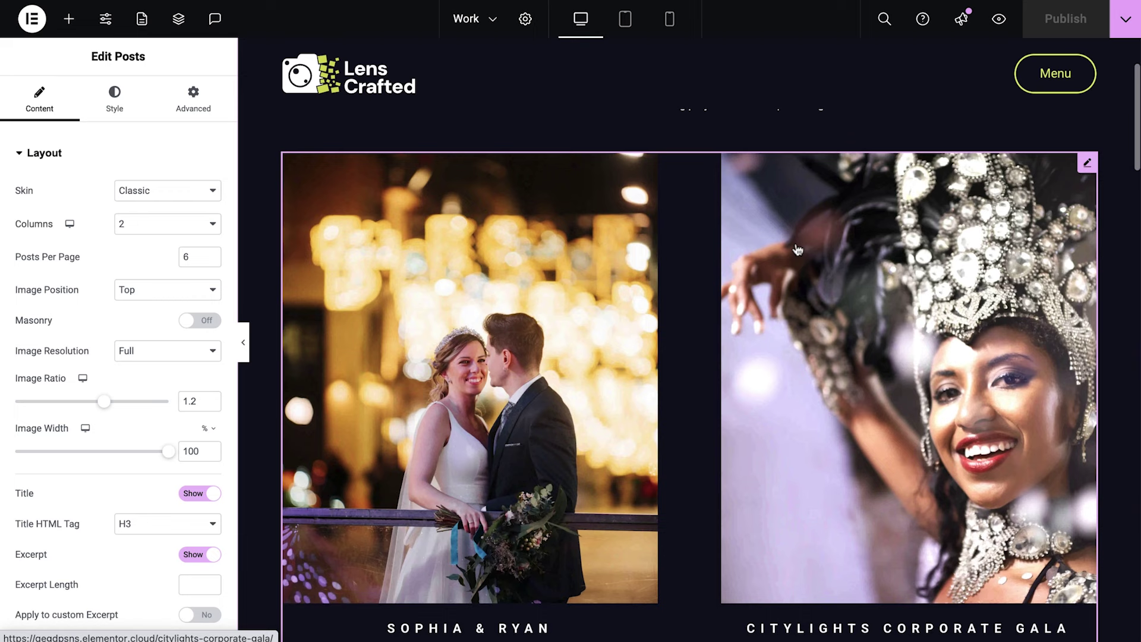
{"action": "right_click", "coordinate": [798, 250]}
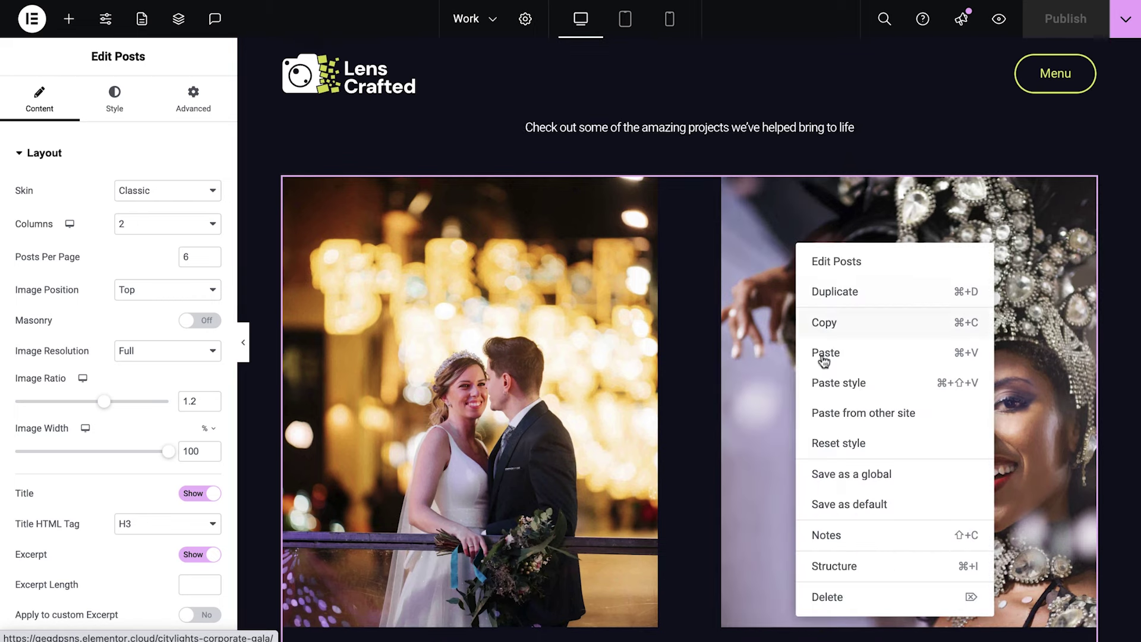
{"action": "left_click", "coordinate": [832, 598]}
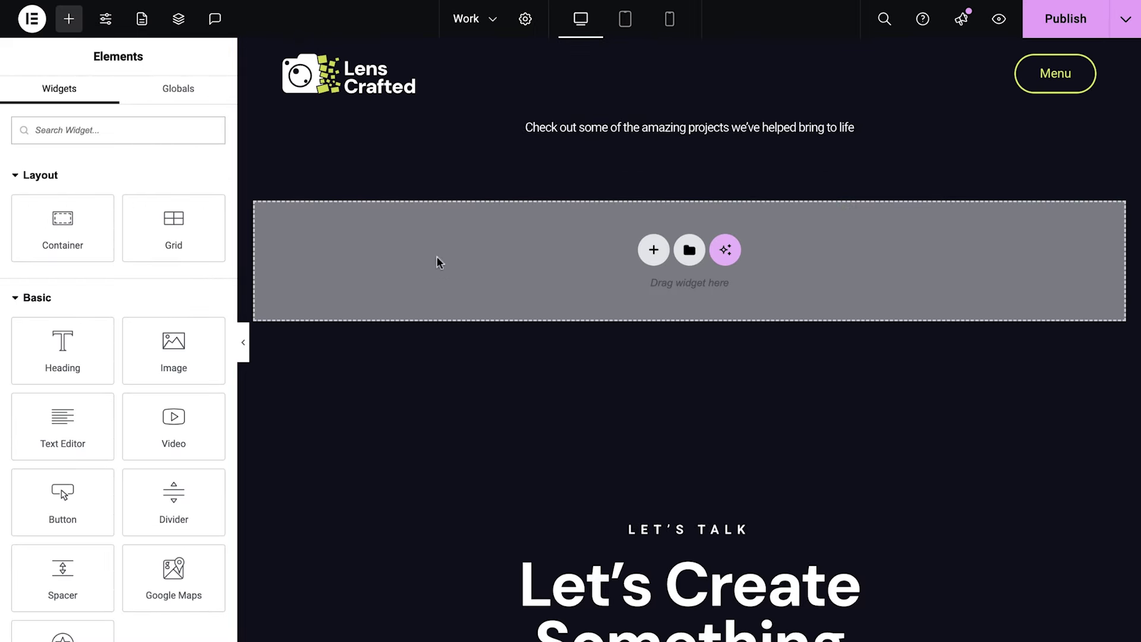
{"action": "type", "text": "l"}
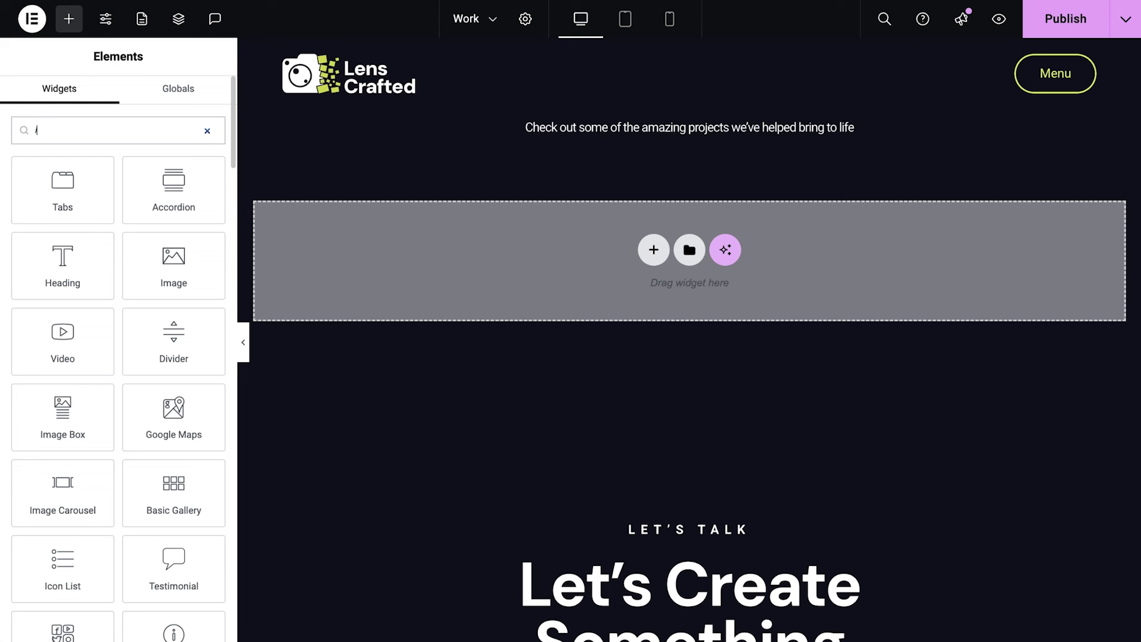
{"action": "type", "text": "oop"}
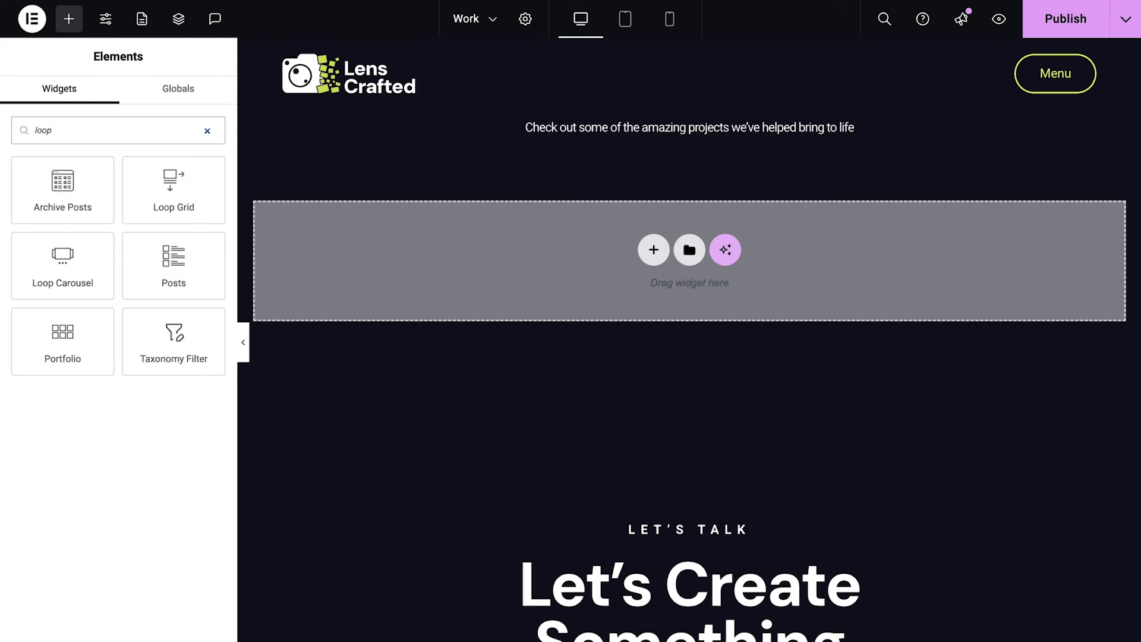
{"action": "left_click_drag", "start_coordinate": [188, 162], "coordinate": [566, 247]}
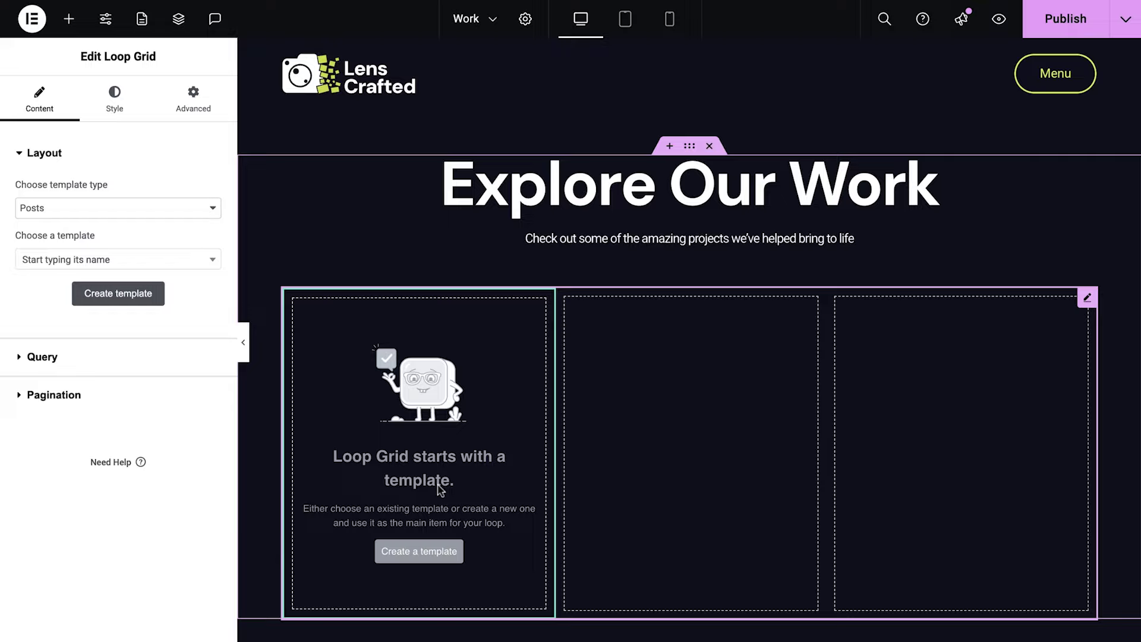
Create a flexbox loop item template containing a Call to Action widget
{"action": "left_click", "coordinate": [397, 553]}
{"action": "left_click", "coordinate": [681, 371]}
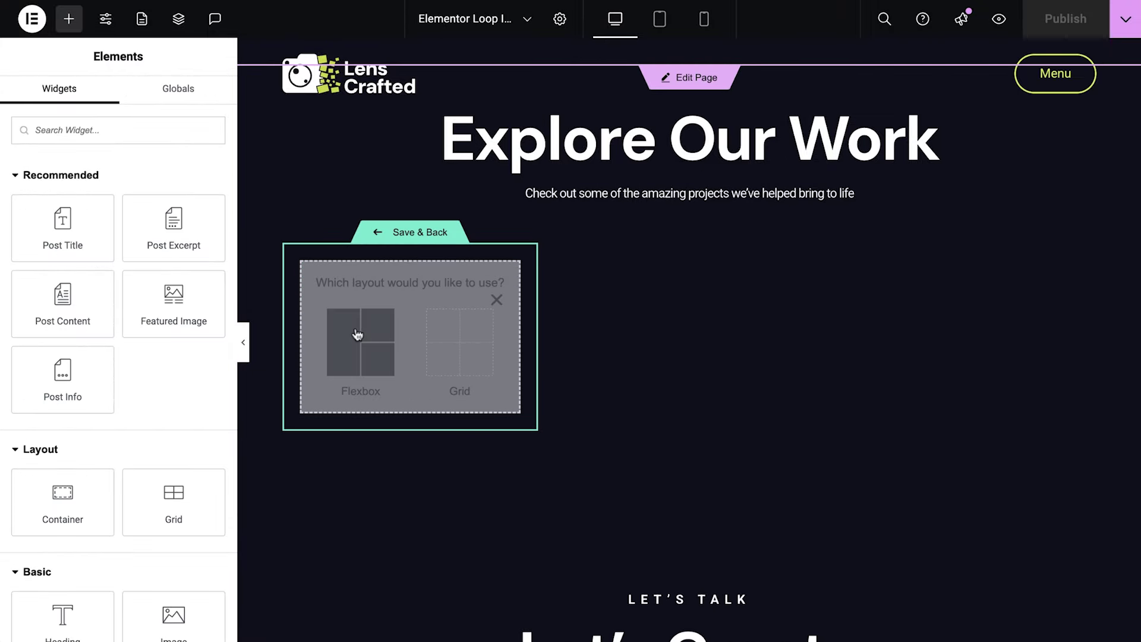
{"action": "left_click", "coordinate": [357, 334]}
{"action": "left_click", "coordinate": [408, 286]}
{"action": "type", "text": "call to ac"}
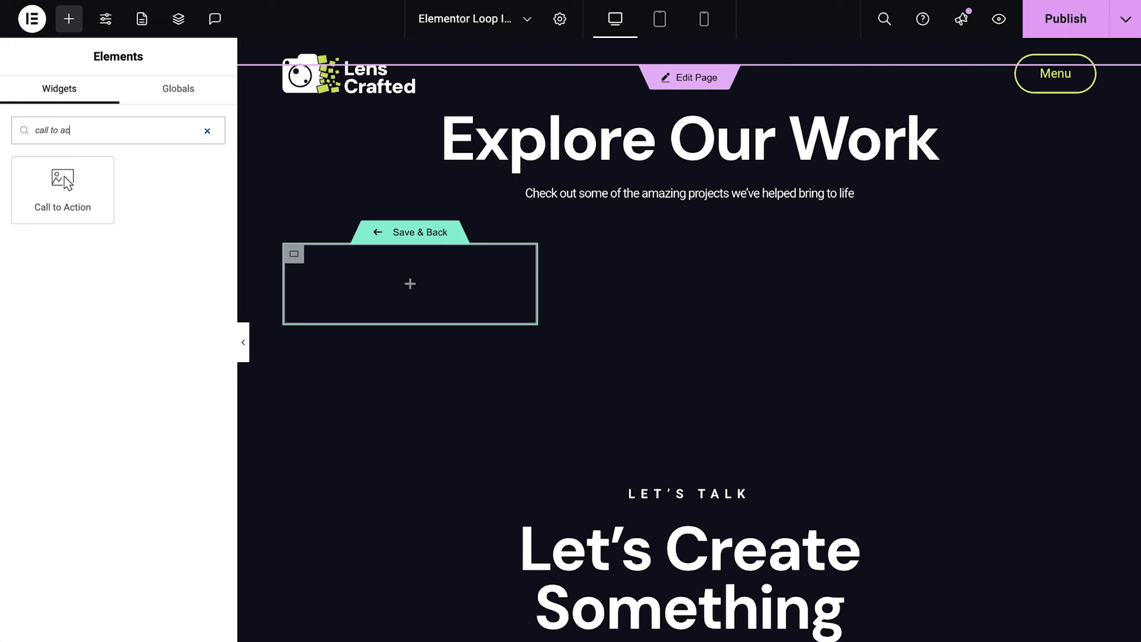
{"action": "type", "text": "tion"}
{"action": "left_click_drag", "start_coordinate": [65, 177], "coordinate": [353, 275]}
Give the call to action the Cover skin, featured-image background and dynamic post title
{"action": "scroll", "coordinate": [354, 279], "scroll_direction": "down", "scroll_amount": 1}
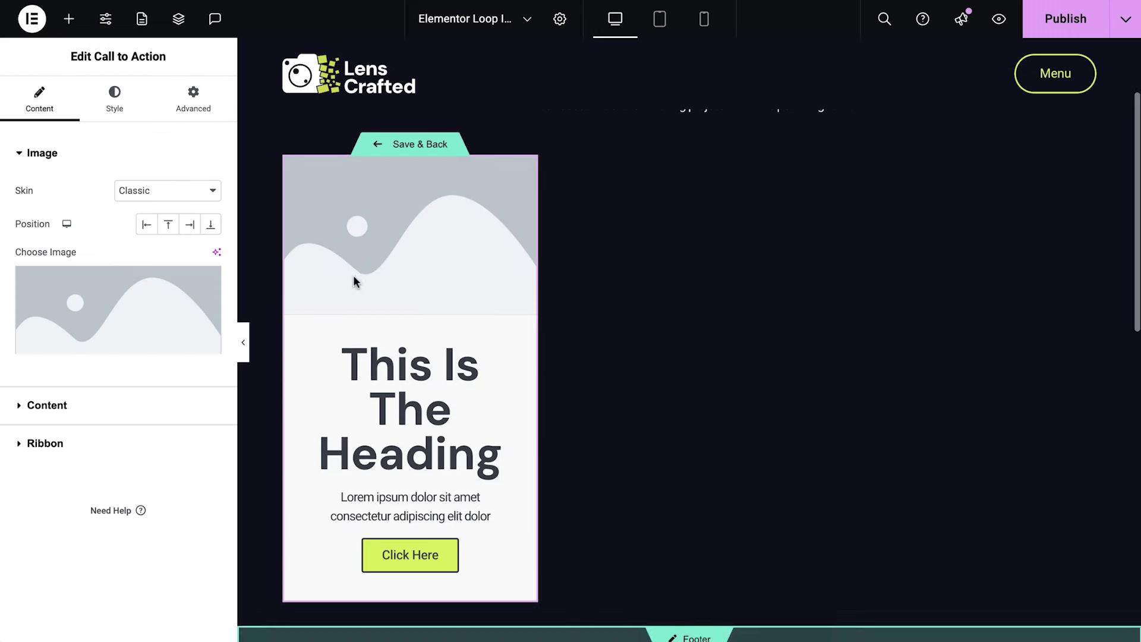
{"action": "left_click", "coordinate": [208, 190]}
{"action": "left_click", "coordinate": [211, 311]}
{"action": "left_click", "coordinate": [62, 360]}
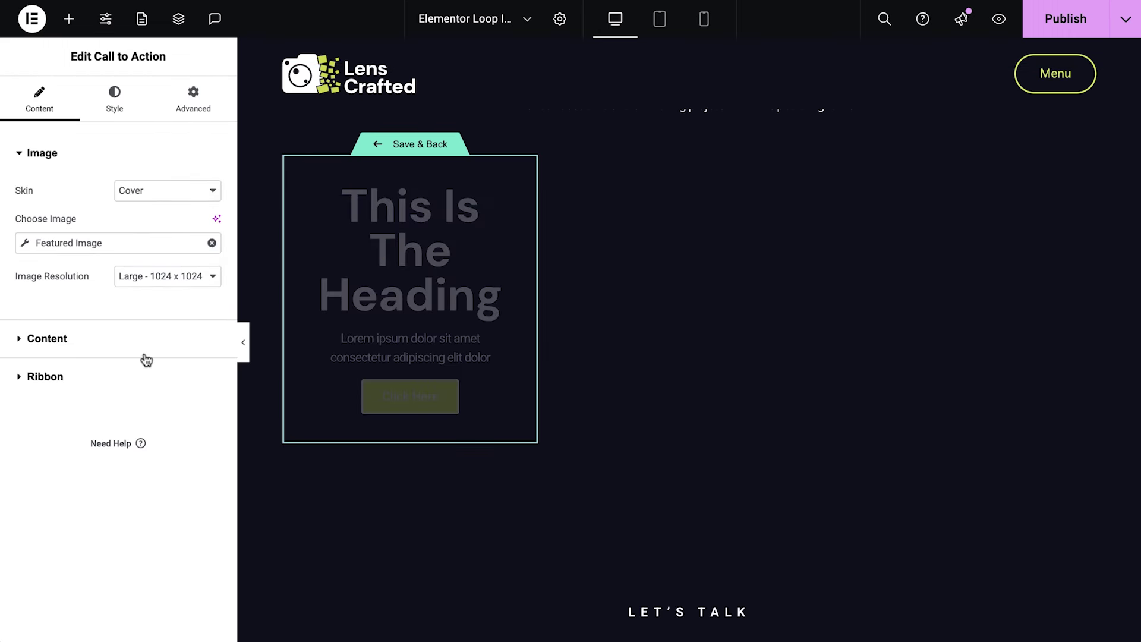
{"action": "left_click", "coordinate": [141, 339]}
{"action": "left_click", "coordinate": [210, 294]}
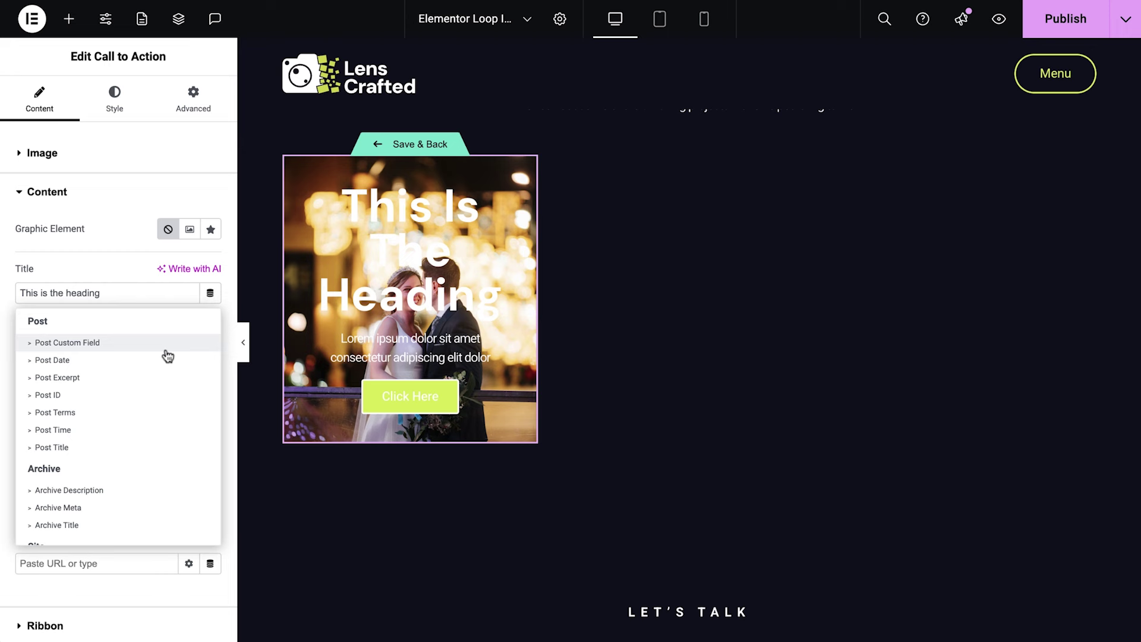
{"action": "left_click", "coordinate": [101, 449]}
Clear the call to action's placeholder description and Click Here button label
{"action": "left_click", "coordinate": [119, 421]}
{"action": "key", "text": "ctrl+a"}
{"action": "key", "text": "BackSpace"}
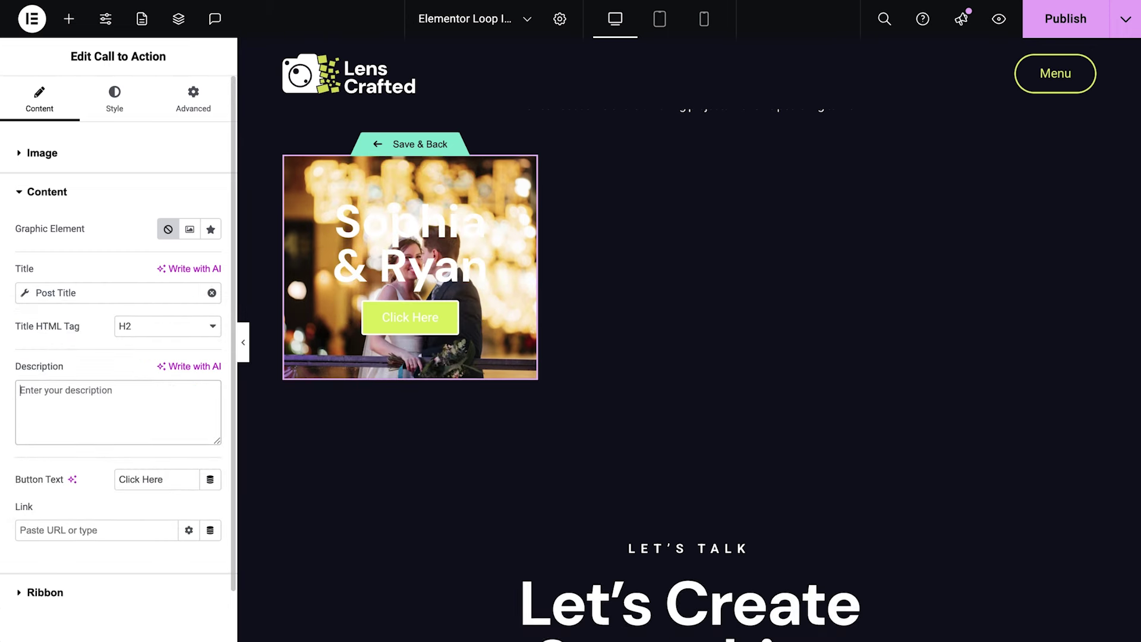
{"action": "scroll", "coordinate": [119, 421], "scroll_direction": "down", "scroll_amount": 1}
{"action": "triple_click", "coordinate": [145, 450]}
{"action": "key", "text": "BackSpace"}
{"action": "scroll", "coordinate": [118, 359], "scroll_direction": "up", "scroll_amount": 1}
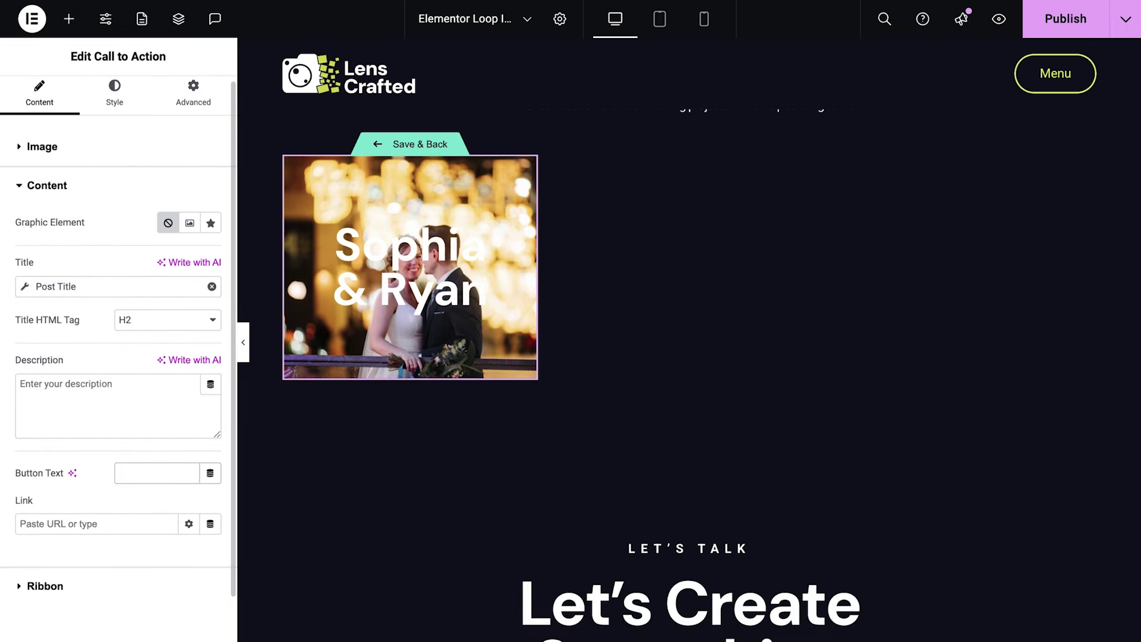
Set the box height to 600 px and make the title colour transparent, keeping its hover colour
{"action": "left_click", "coordinate": [115, 95]}
{"action": "left_click", "coordinate": [190, 208]}
{"action": "type", "text": "600"}
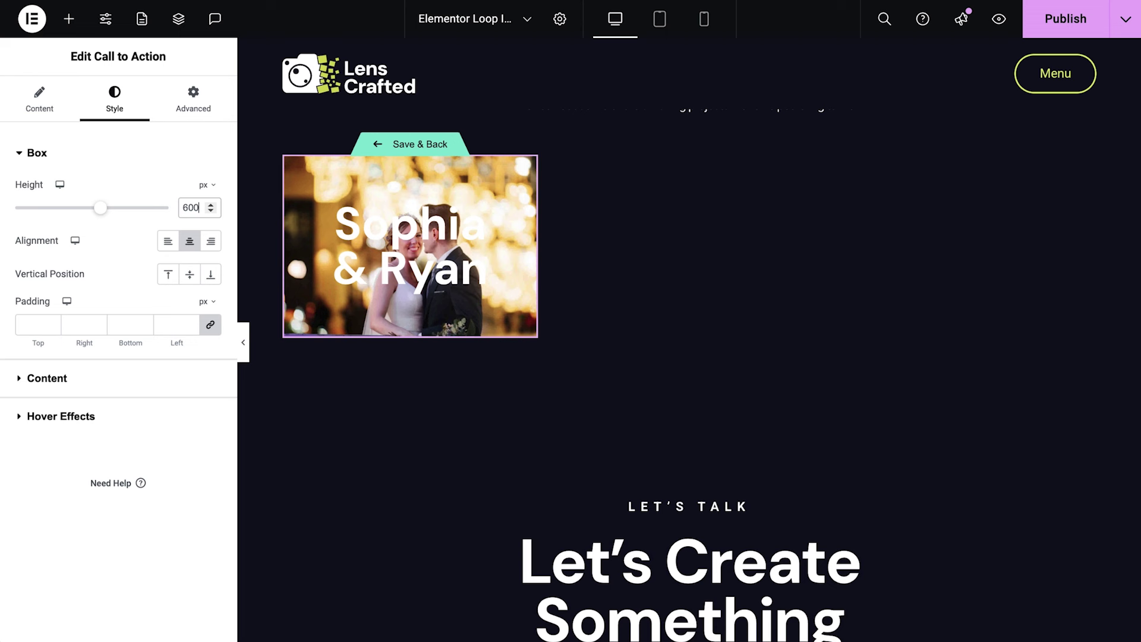
{"action": "left_click", "coordinate": [188, 248]}
{"action": "left_click", "coordinate": [141, 381]}
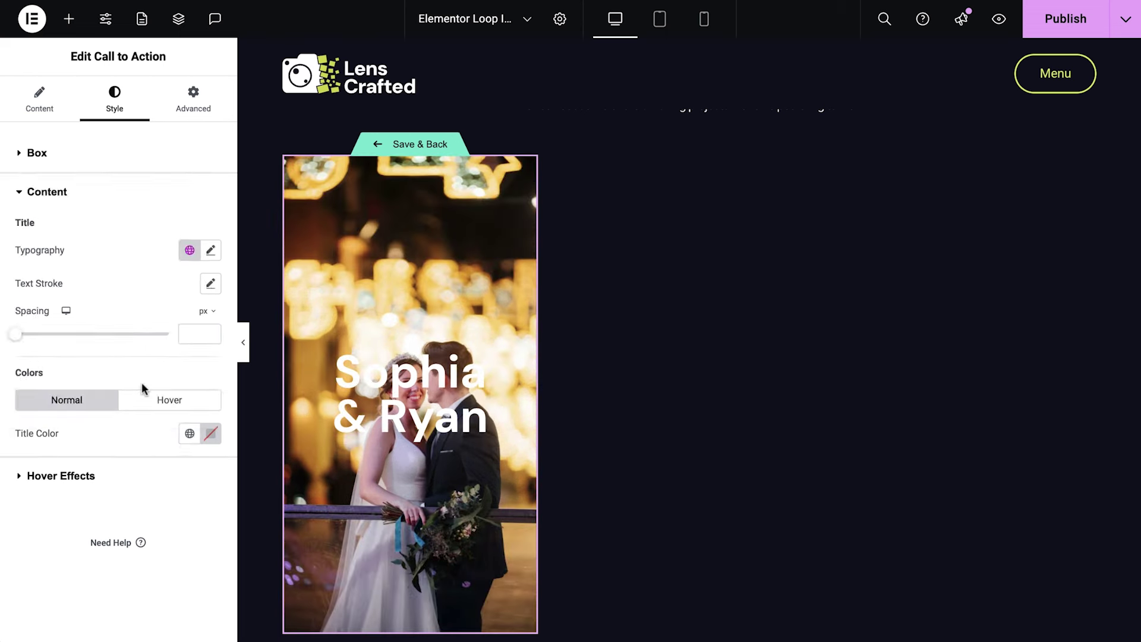
{"action": "left_click", "coordinate": [190, 433]}
{"action": "left_click", "coordinate": [102, 366]}
{"action": "left_click", "coordinate": [169, 398]}
{"action": "left_click", "coordinate": [190, 434]}
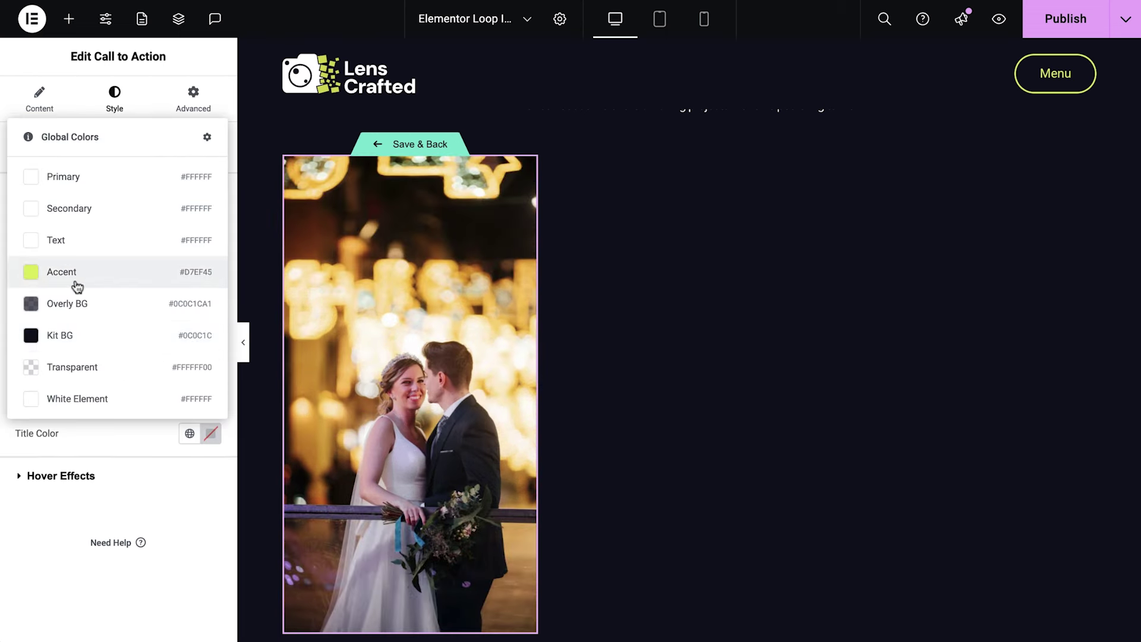
Link the whole card box to the dynamic Post URL and save the template
{"action": "left_click", "coordinate": [52, 113]}
{"action": "left_click", "coordinate": [120, 338]}
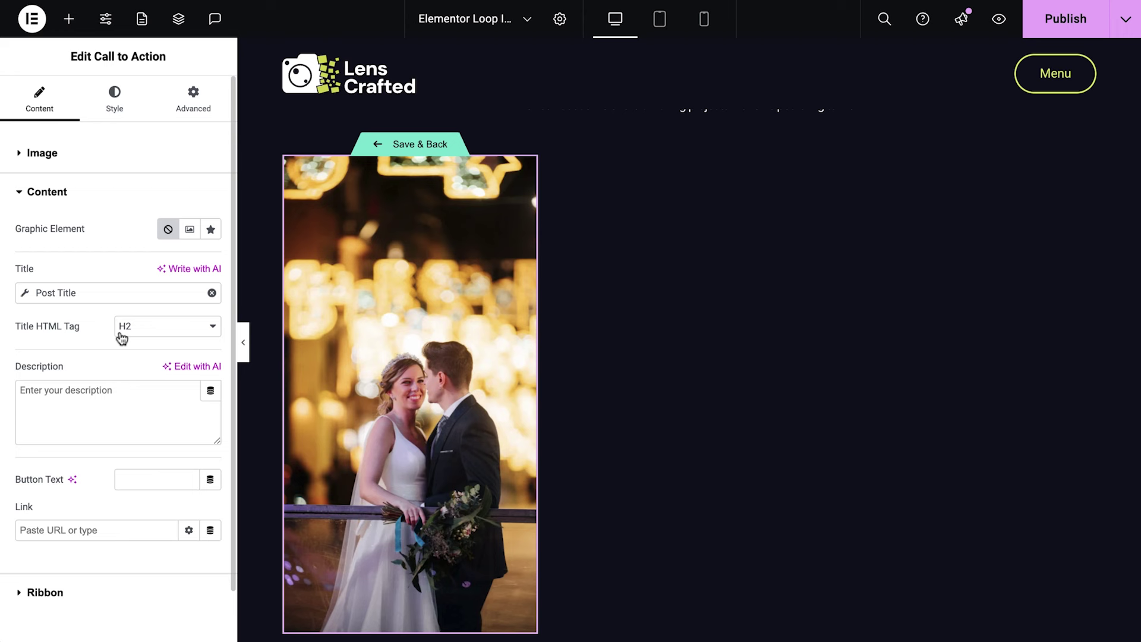
{"action": "left_click", "coordinate": [210, 530]}
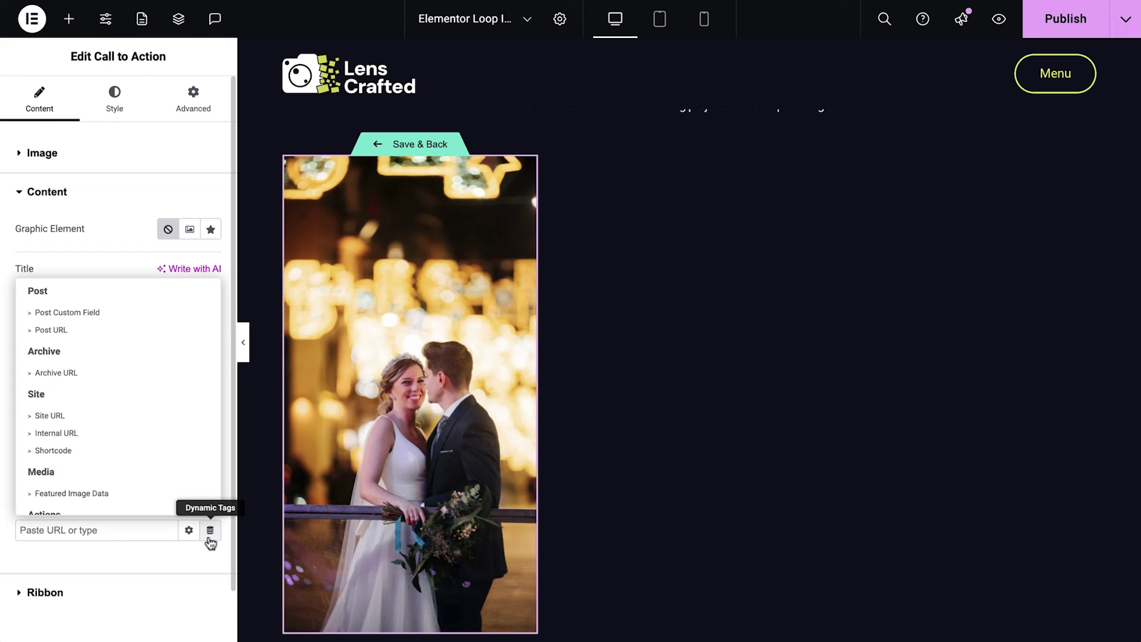
{"action": "left_click", "coordinate": [78, 330]}
{"action": "left_click", "coordinate": [190, 565]}
{"action": "left_click", "coordinate": [176, 544]}
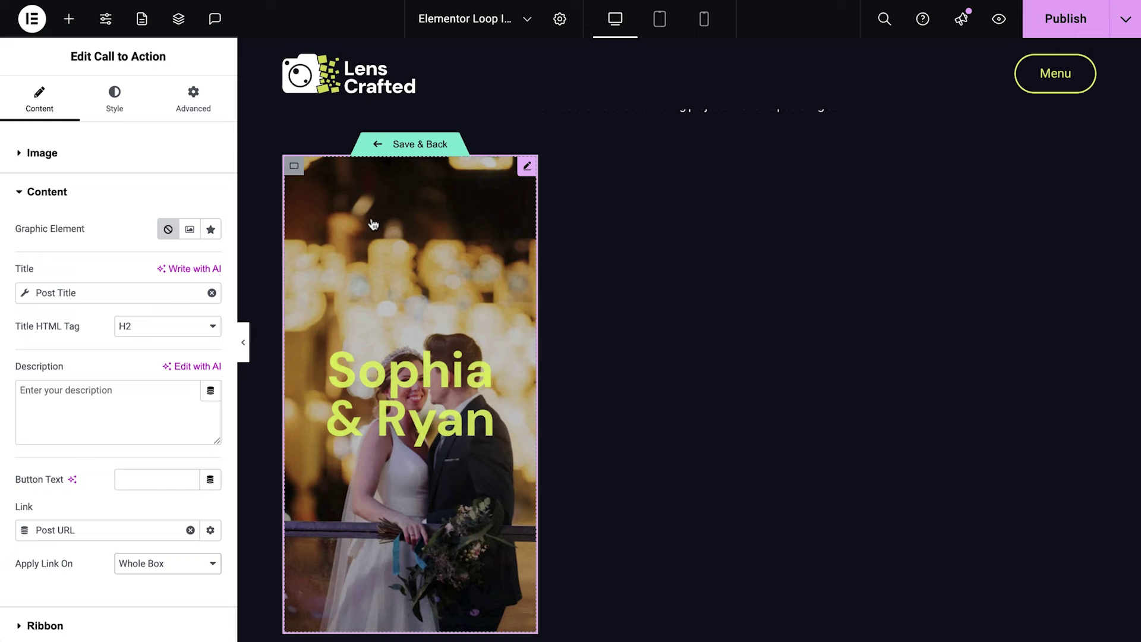
{"action": "left_click", "coordinate": [418, 150]}
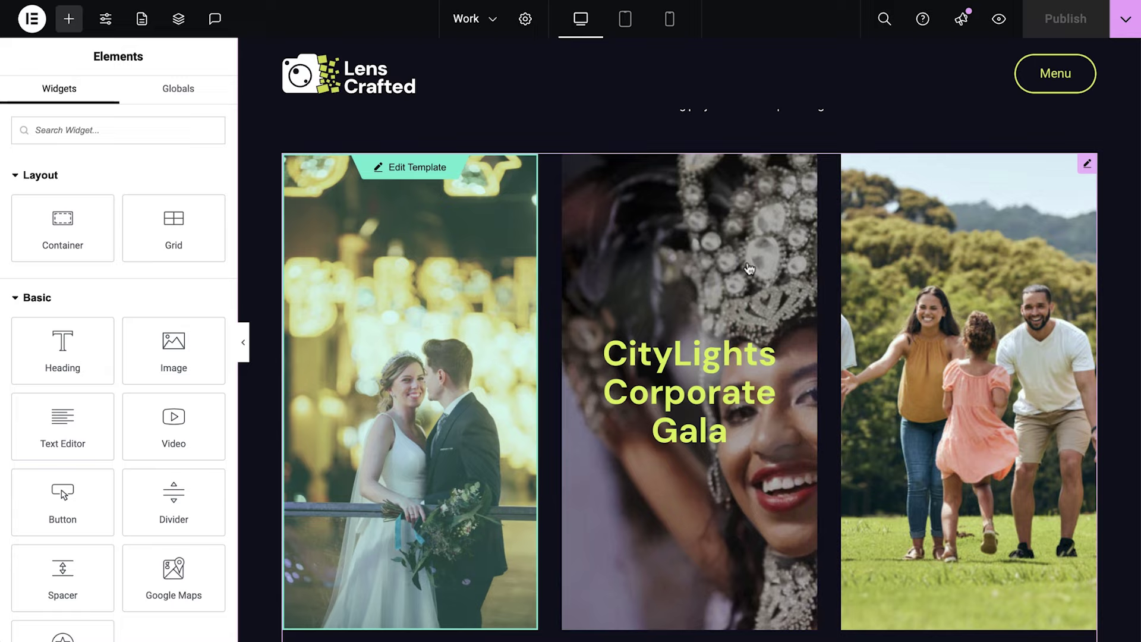
Review the Loop Grid's Query and Pagination options, leaving pagination at None
{"action": "scroll", "coordinate": [867, 305], "scroll_direction": "down", "scroll_amount": 5}
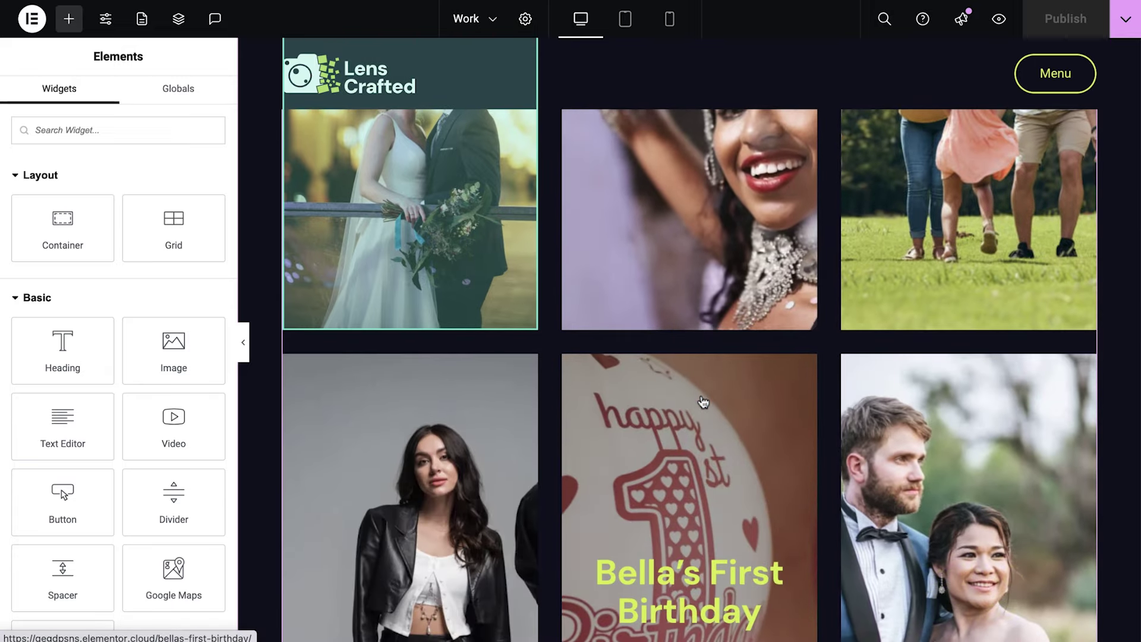
{"action": "left_click", "coordinate": [703, 403]}
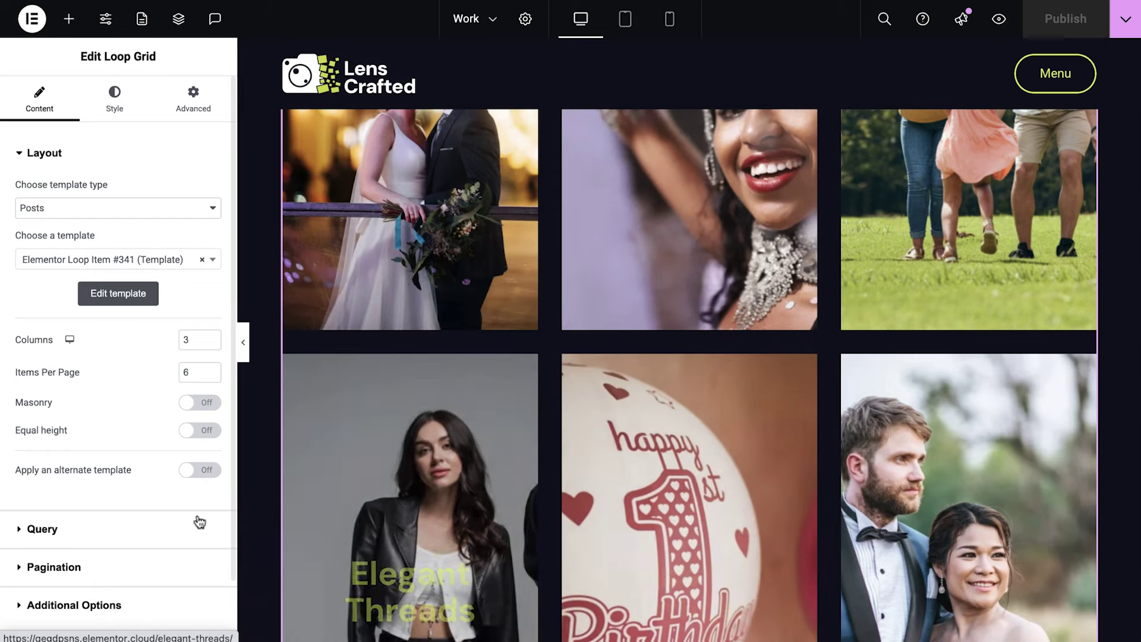
{"action": "left_click", "coordinate": [137, 529]}
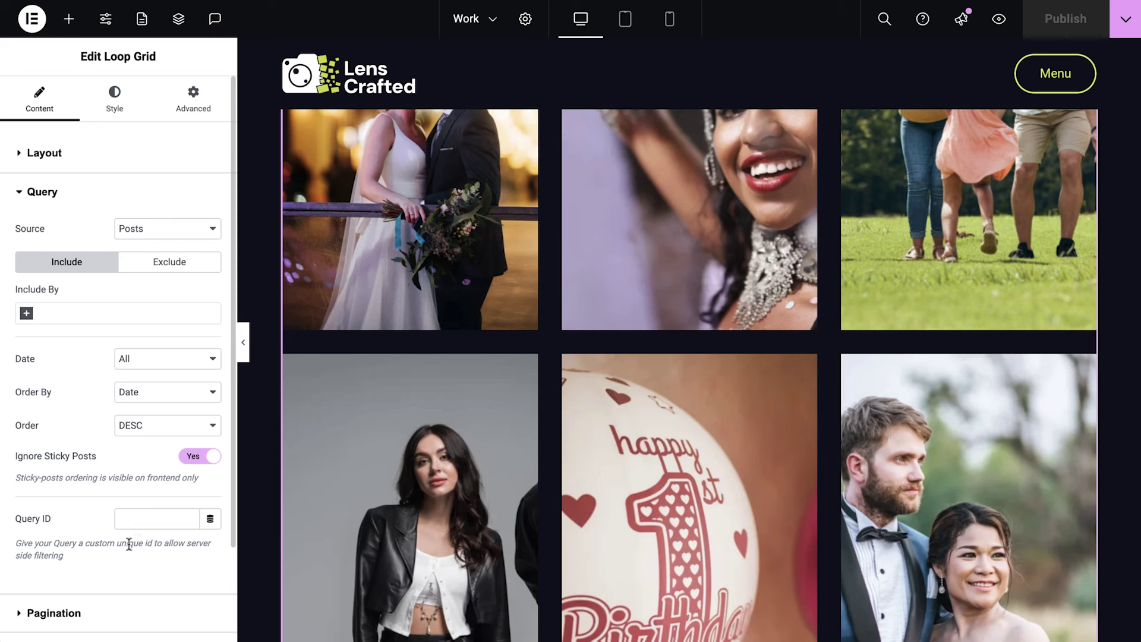
{"action": "left_click", "coordinate": [104, 607]}
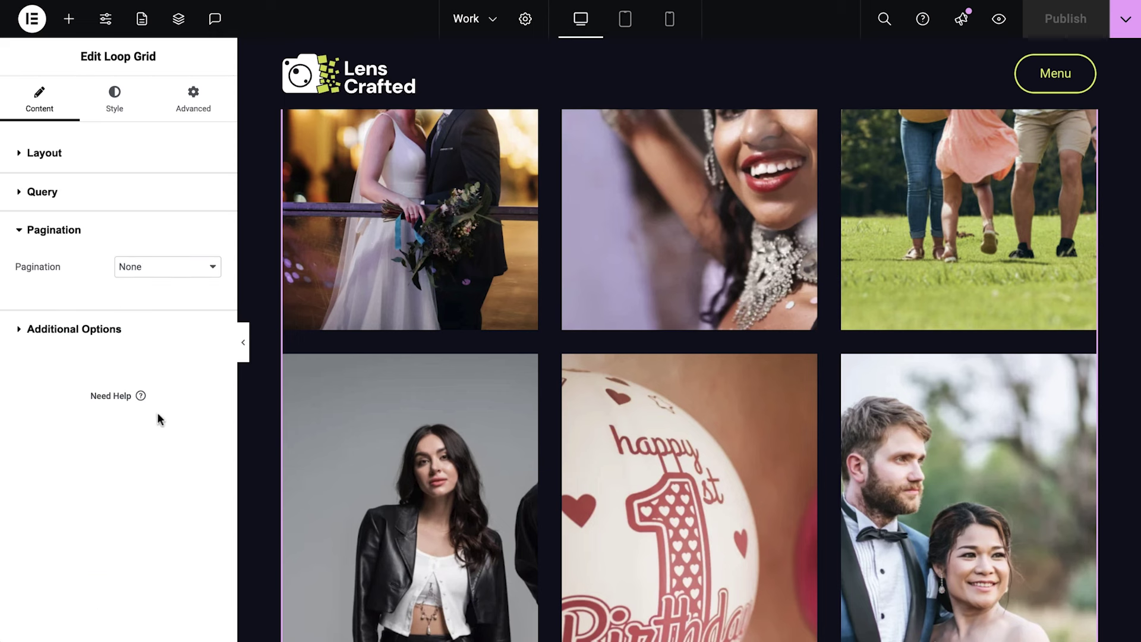
{"action": "left_click", "coordinate": [212, 269]}
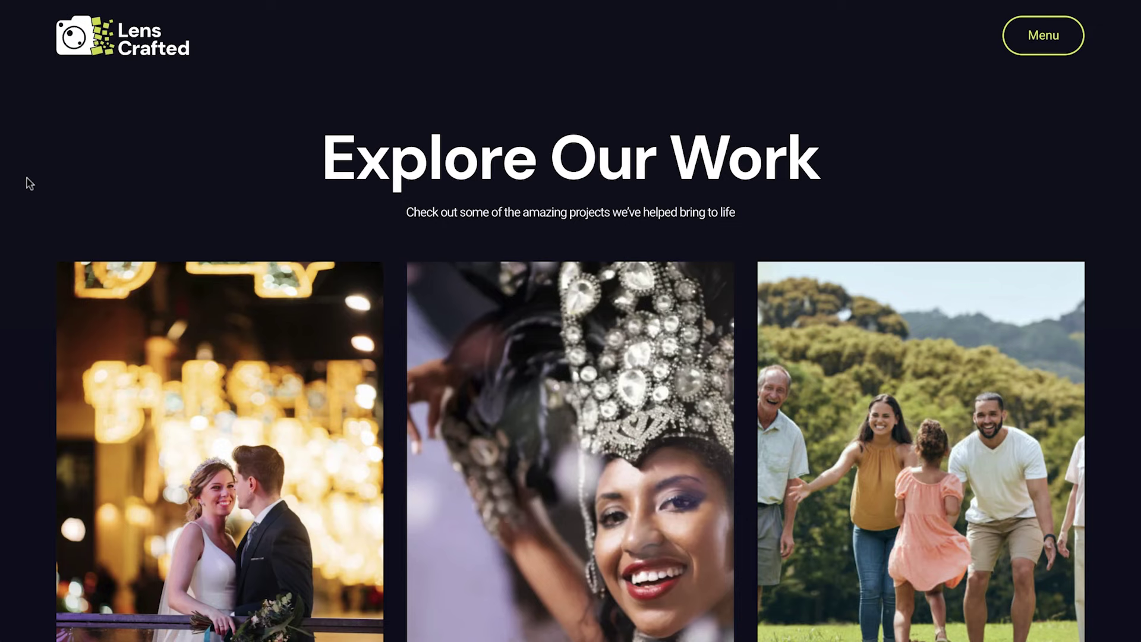
Scroll the live Work page and open the Elegant Threads project page
{"action": "scroll", "coordinate": [27, 178], "scroll_direction": "down", "scroll_amount": 1}
{"action": "scroll", "coordinate": [27, 177], "scroll_direction": "down", "scroll_amount": 4}
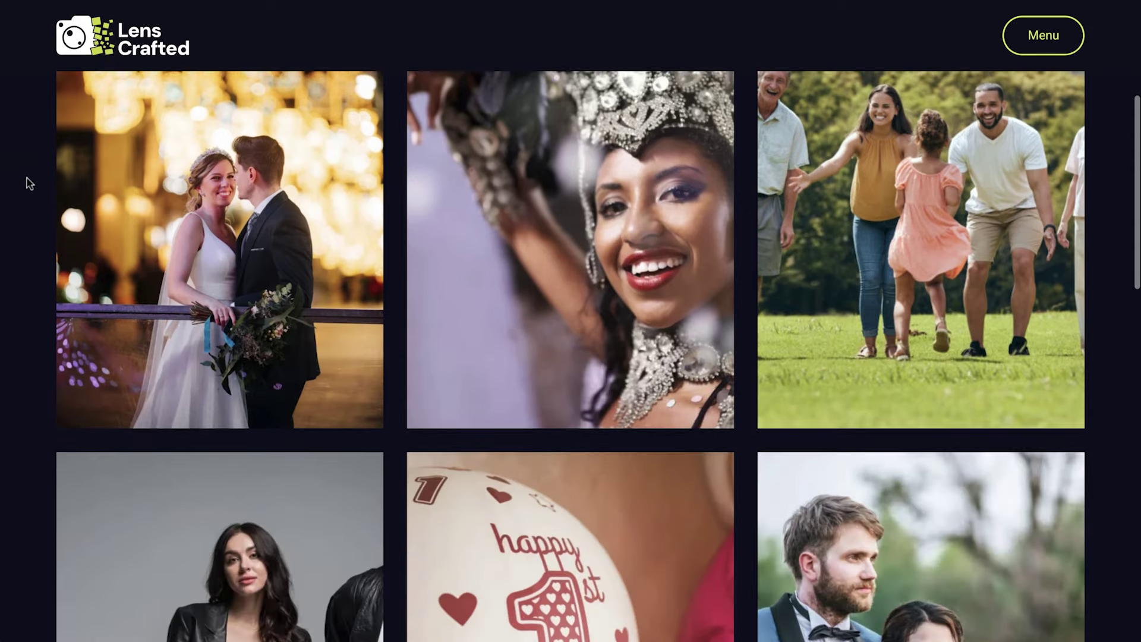
{"action": "scroll", "coordinate": [27, 177], "scroll_direction": "down", "scroll_amount": 4}
{"action": "scroll", "coordinate": [27, 177], "scroll_direction": "down", "scroll_amount": 3}
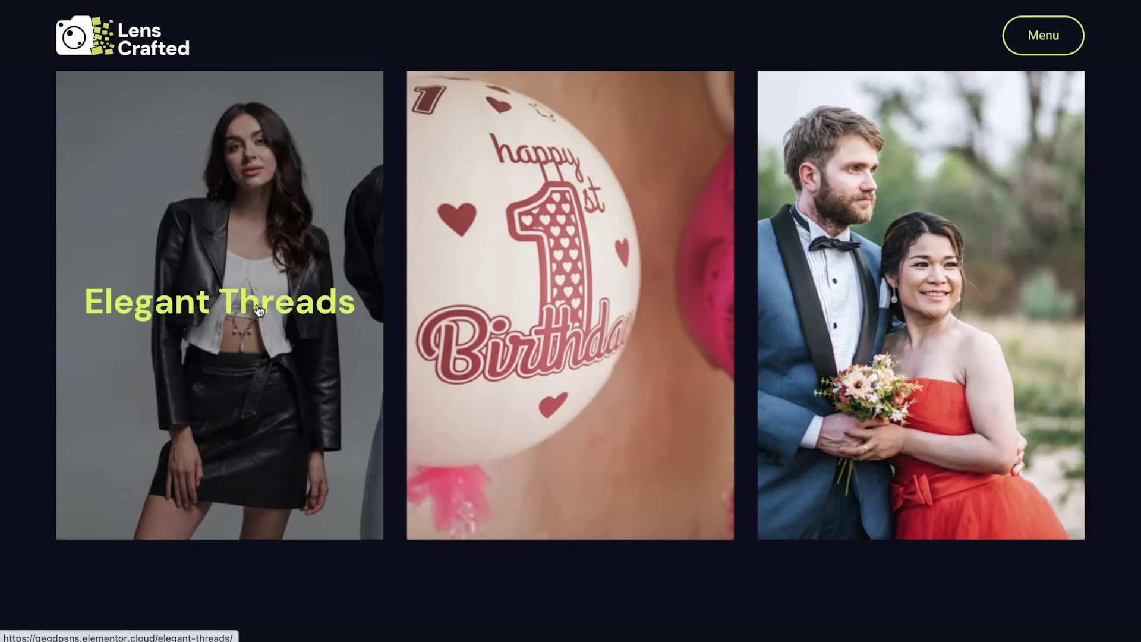
{"action": "left_click", "coordinate": [259, 311]}
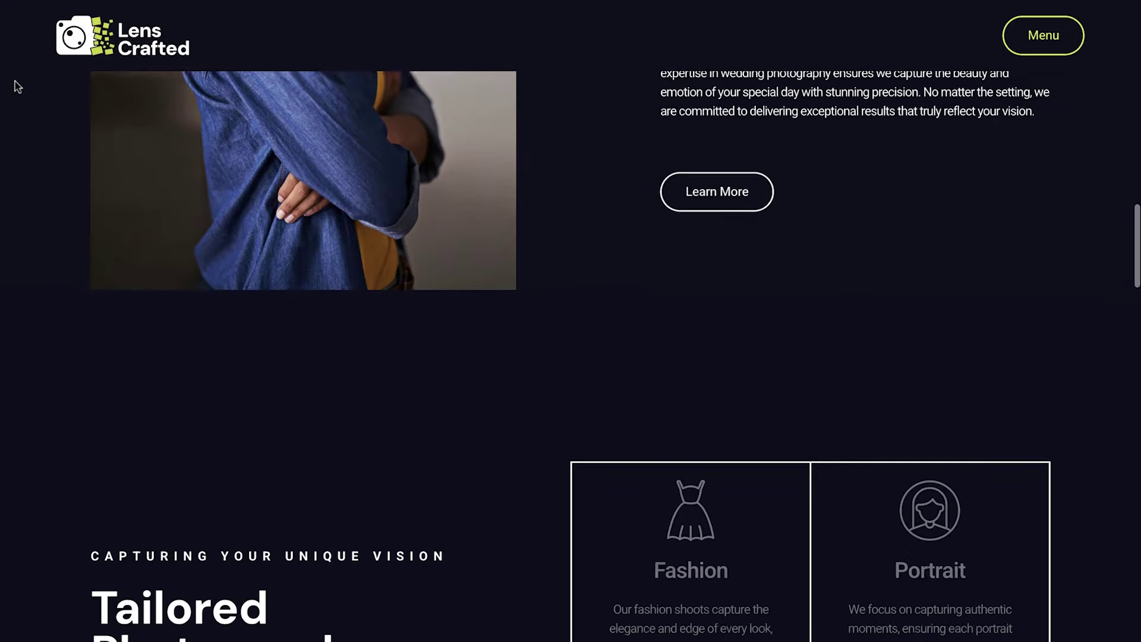
{"action": "scroll", "coordinate": [18, 87], "scroll_direction": "down", "scroll_amount": 4}
{"action": "scroll", "coordinate": [18, 87], "scroll_direction": "down", "scroll_amount": 5}
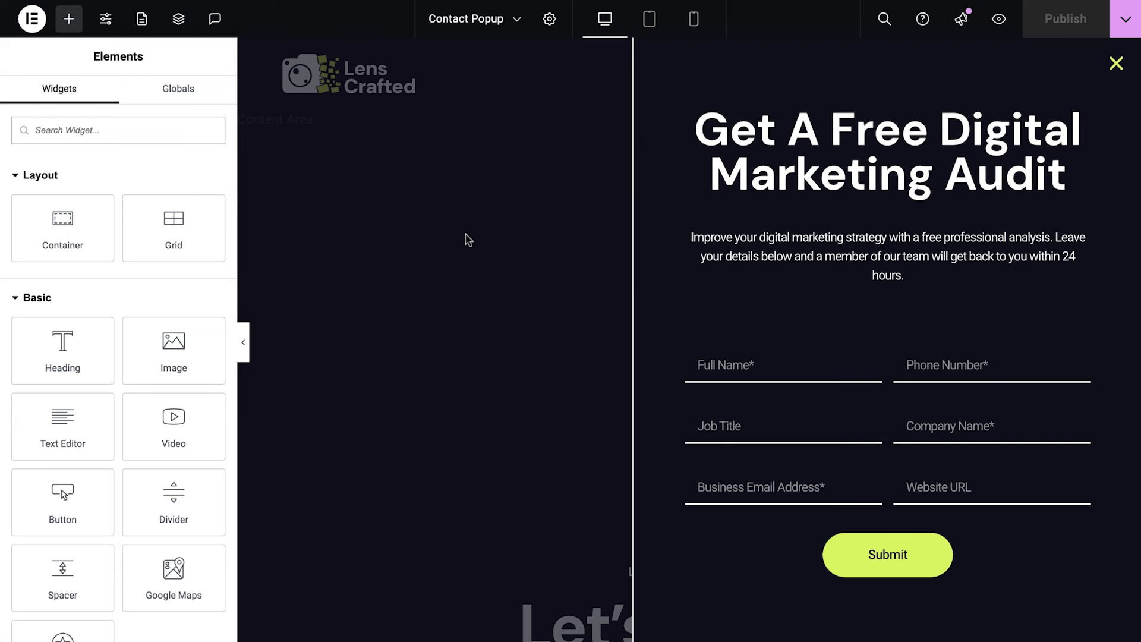
Change the popup heading to 'Stay Inspired!'
{"action": "left_click", "coordinate": [702, 168]}
{"action": "left_click", "coordinate": [153, 224]}
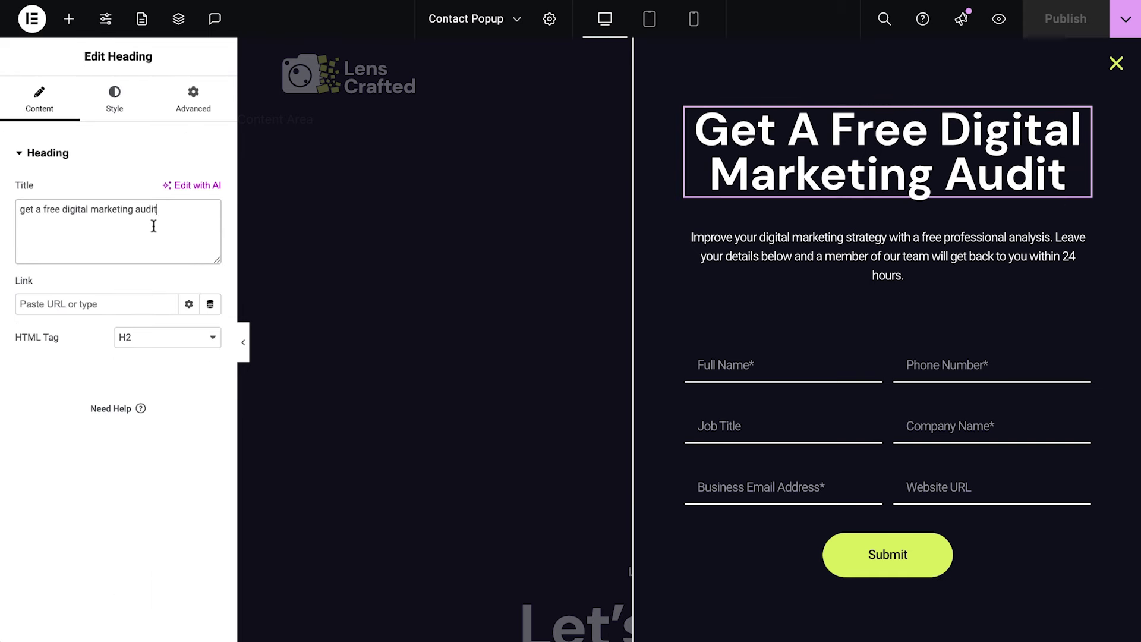
{"action": "key", "text": "ctrl+a"}
{"action": "type", "text": "Stay Inspired!"}
Replace the popup paragraph with the pasted newsletter invitation text
{"action": "left_click", "coordinate": [754, 229]}
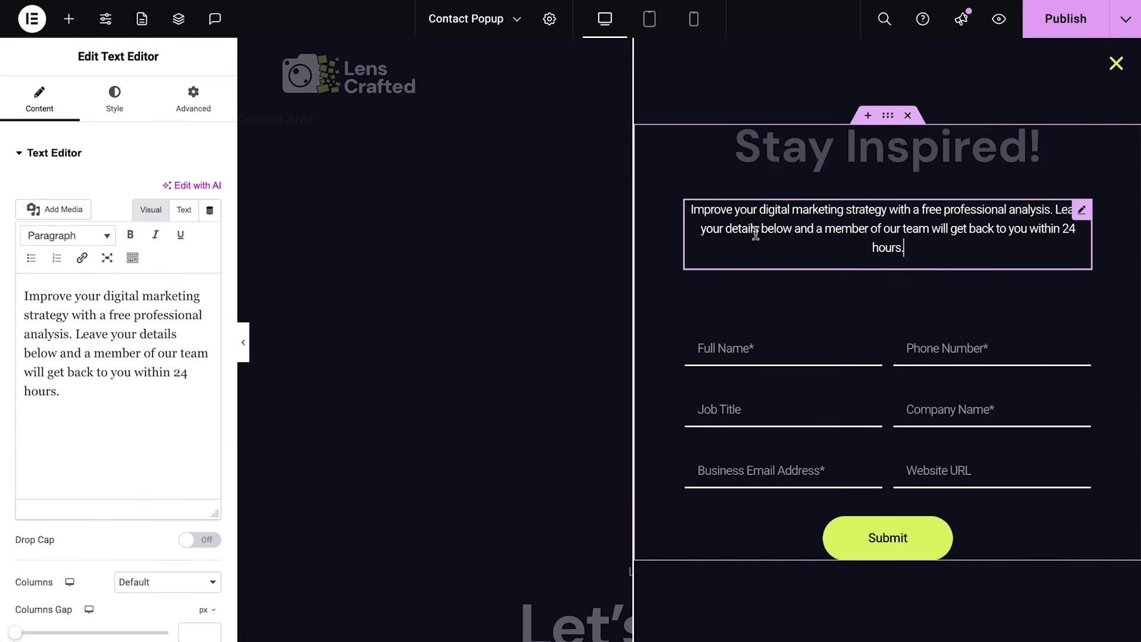
{"action": "left_click", "coordinate": [175, 339]}
{"action": "key", "text": "ctrl+a"}
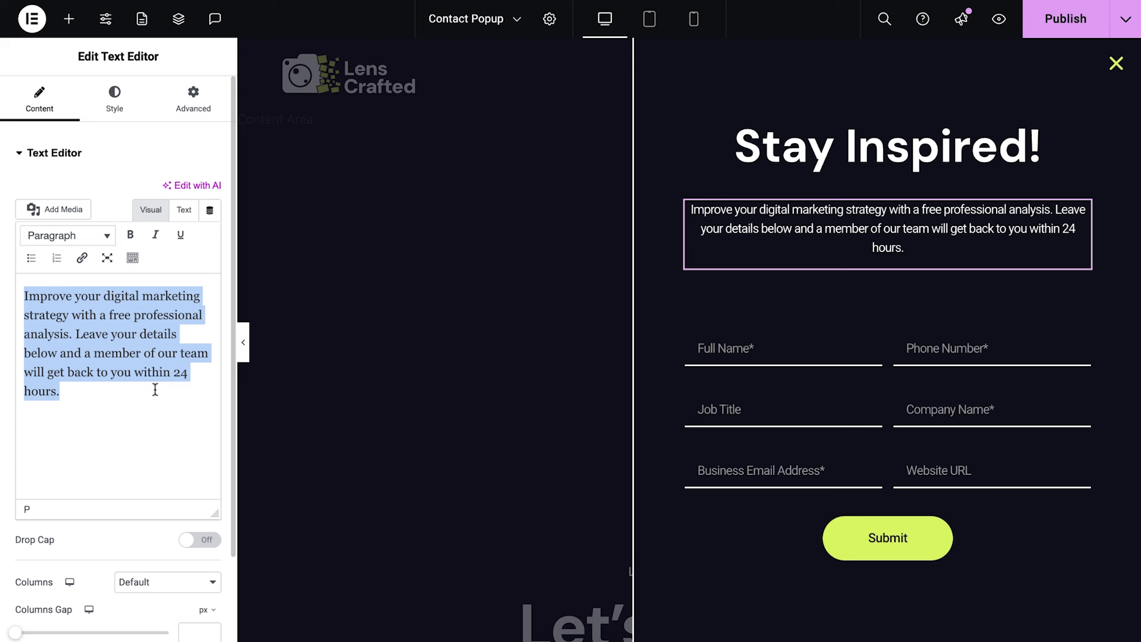
{"action": "type", "text": "Join our newsletter to get exclusive photography tips, behind-the-scenes stories, and sneak peeks at our latest work. Be the first to discover new projects and get insights that will elevate your own creative journey!"}
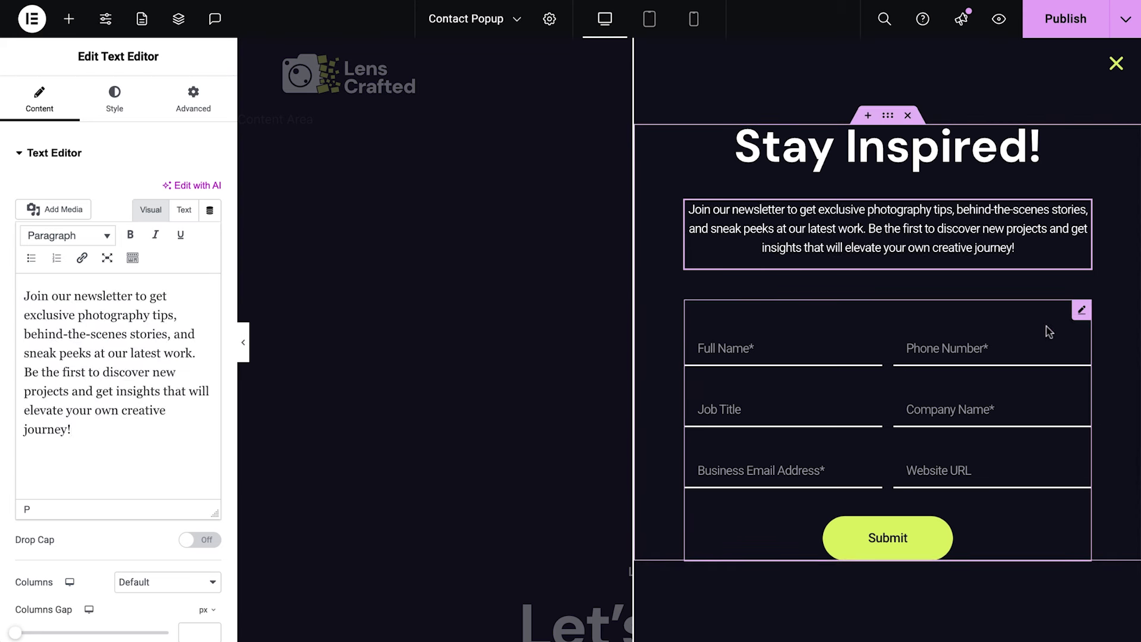
Delete the Phone Number, Company Name and Website URL fields from the popup form
{"action": "left_click", "coordinate": [1080, 312]}
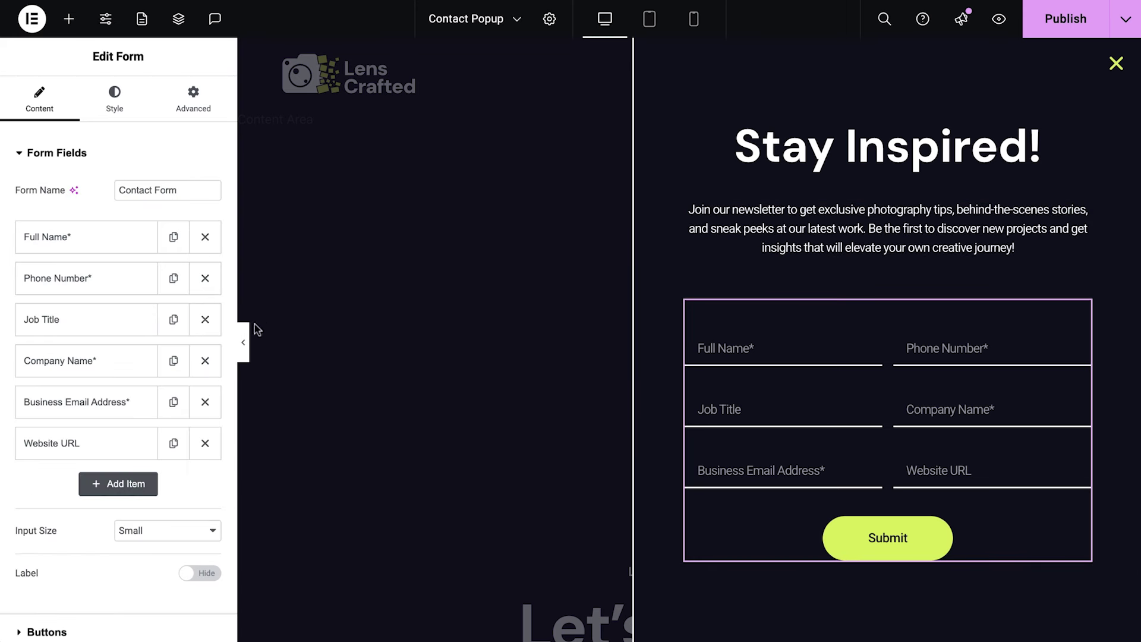
{"action": "left_click", "coordinate": [206, 284]}
{"action": "left_click", "coordinate": [205, 278]}
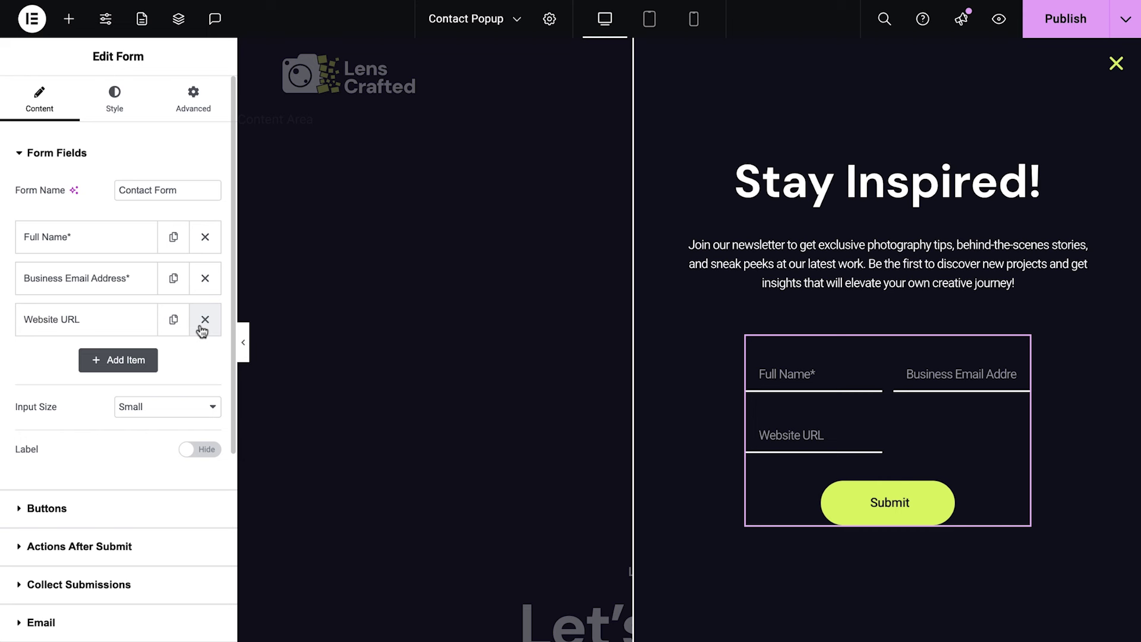
{"action": "left_click", "coordinate": [206, 320]}
Change the email field's label and placeholder to 'Email Address*'
{"action": "left_click", "coordinate": [119, 278]}
{"action": "triple_click", "coordinate": [156, 371]}
{"action": "type", "text": "Email Address*"}
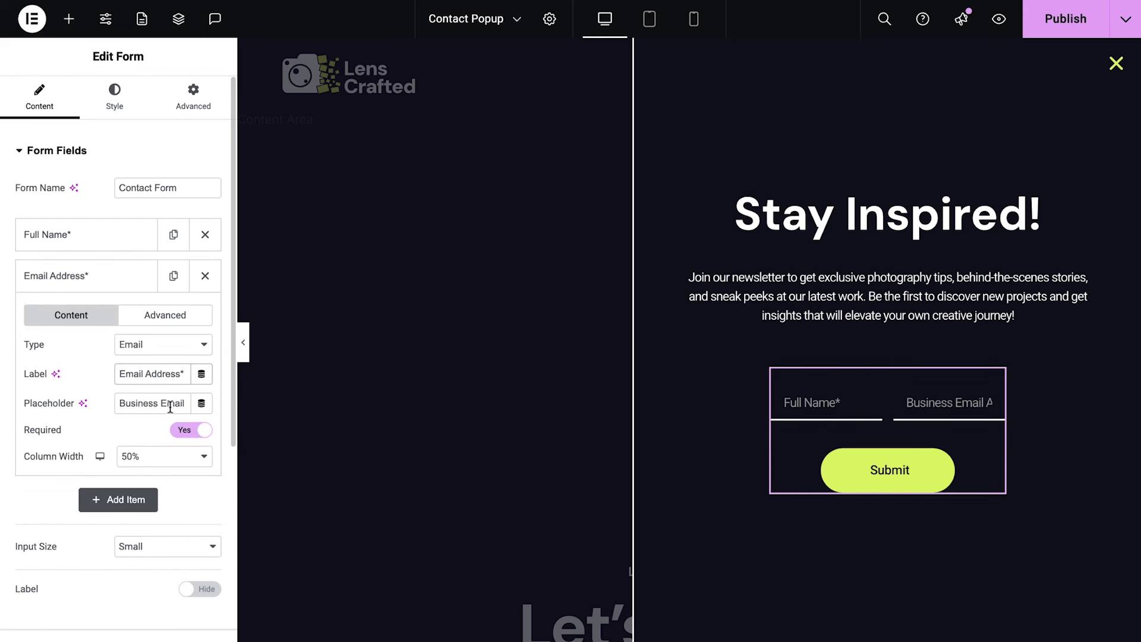
{"action": "triple_click", "coordinate": [113, 403]}
{"action": "type", "text": "Email Address*"}
Set the Email Address and Full Name fields' column width to 100%
{"action": "left_click", "coordinate": [165, 456]}
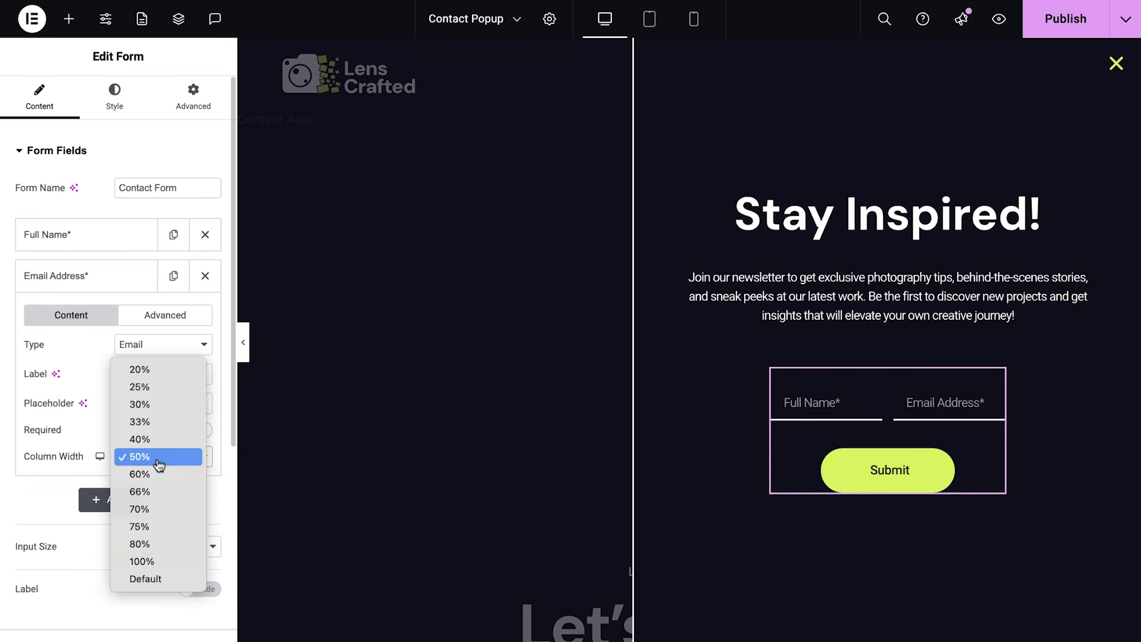
{"action": "left_click", "coordinate": [153, 560]}
{"action": "left_click", "coordinate": [118, 234]}
{"action": "left_click", "coordinate": [164, 415]}
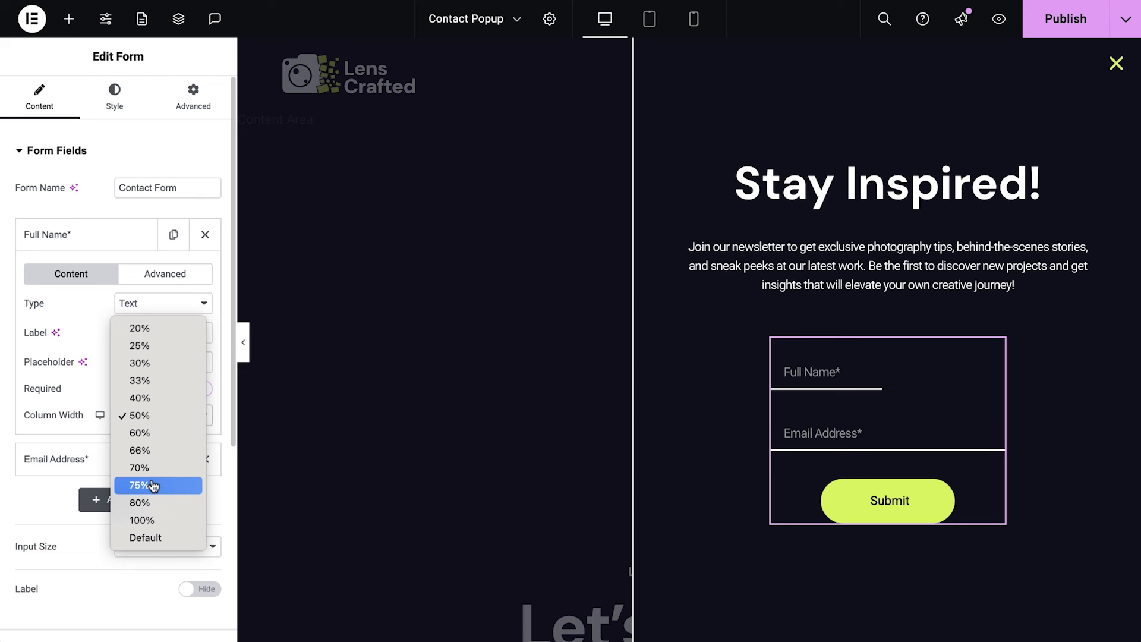
{"action": "left_click", "coordinate": [151, 514]}
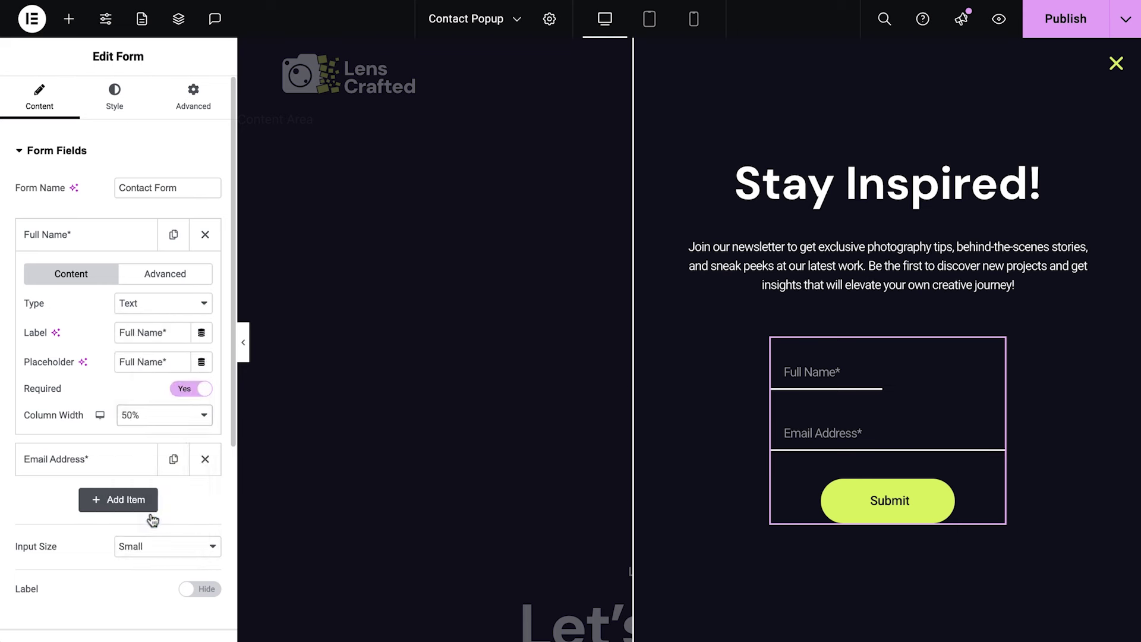
{"action": "left_click", "coordinate": [112, 237]}
Paste custom CSS into the form's Advanced settings to center the input text
{"action": "left_click", "coordinate": [202, 116]}
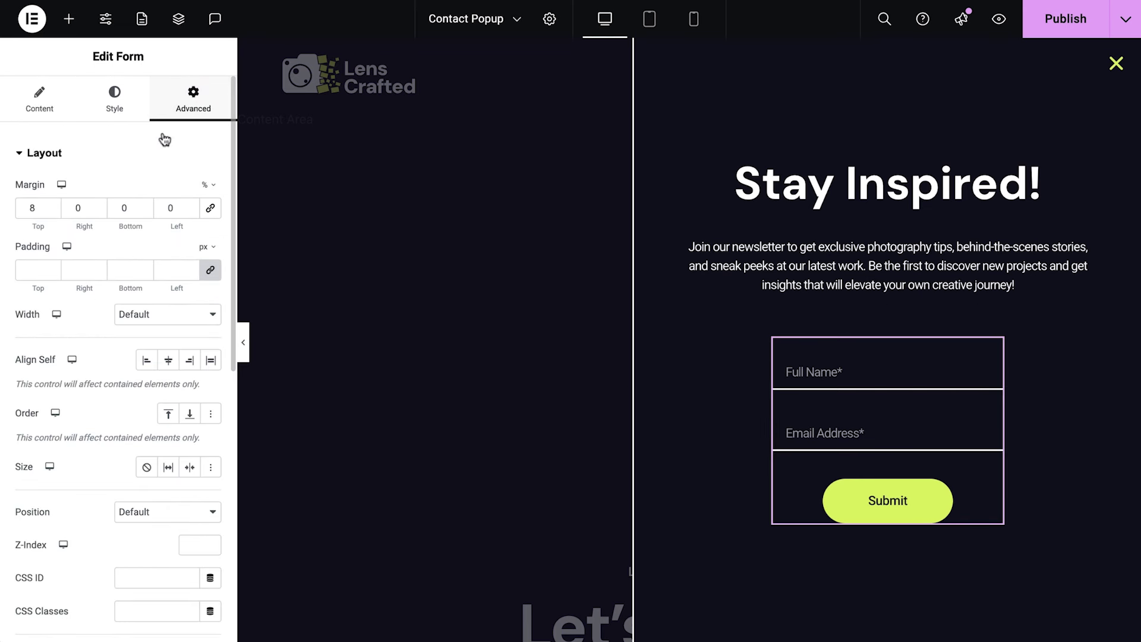
{"action": "left_click", "coordinate": [143, 153]}
{"action": "left_click", "coordinate": [98, 456]}
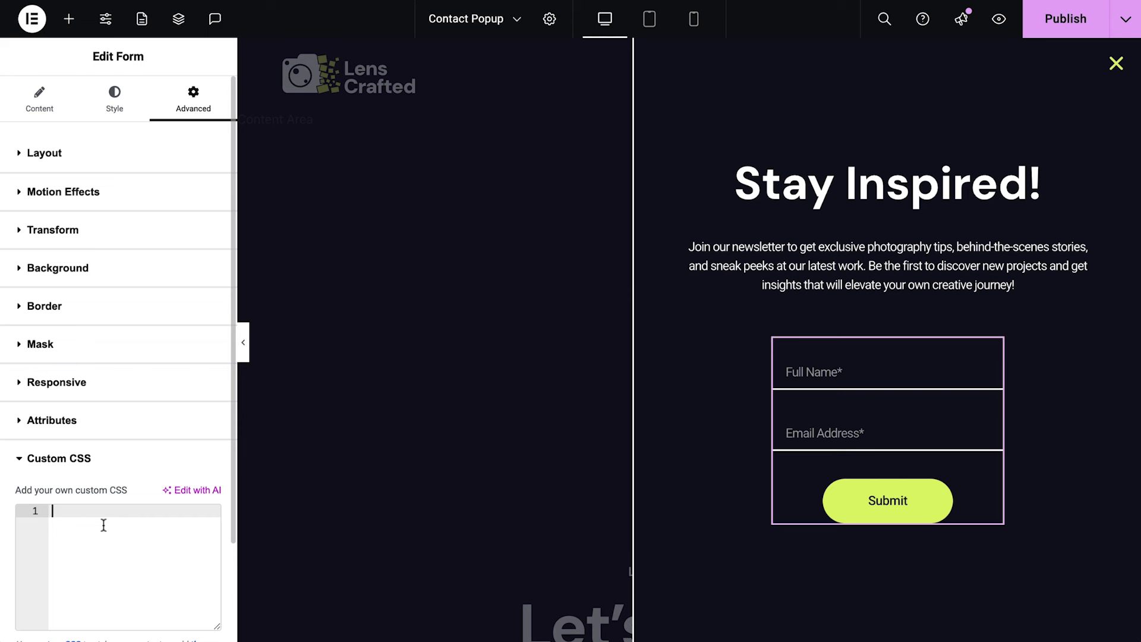
{"action": "type", "text": "selector input {     text-align: center; }"}
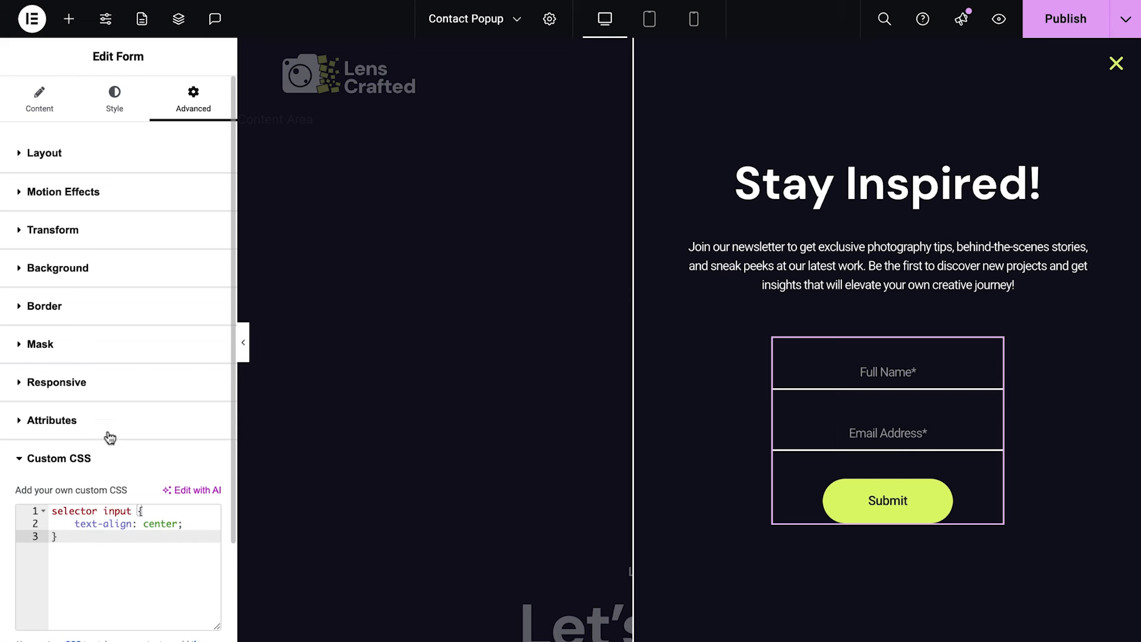
Add MailChimp to the form's Actions After Submit
{"action": "left_click", "coordinate": [39, 102]}
{"action": "left_click", "coordinate": [63, 153]}
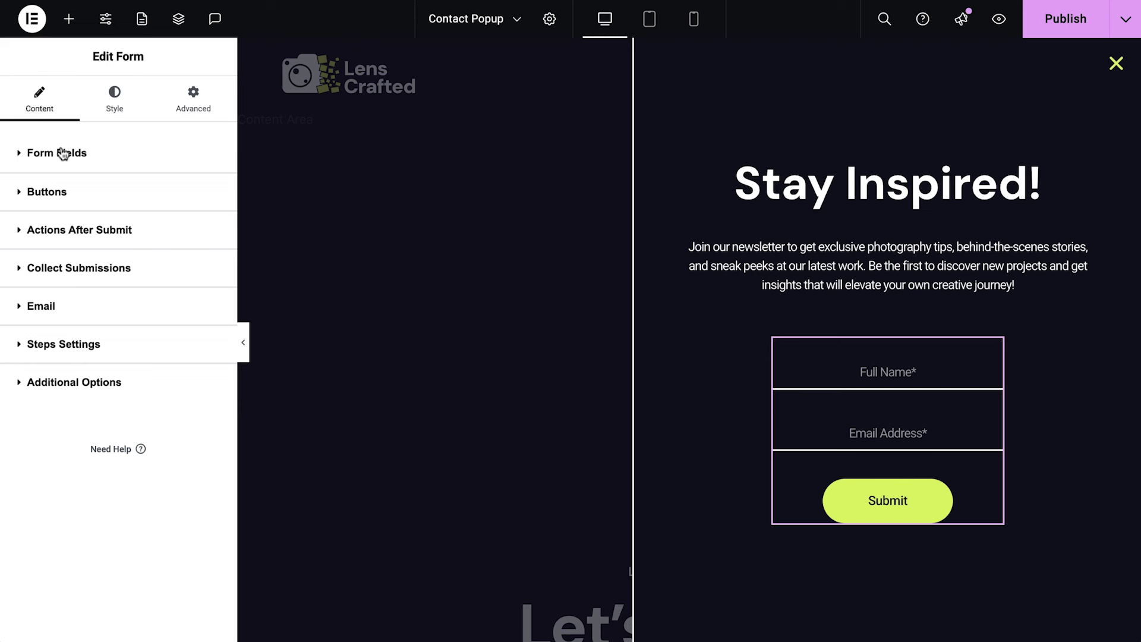
{"action": "left_click", "coordinate": [85, 234]}
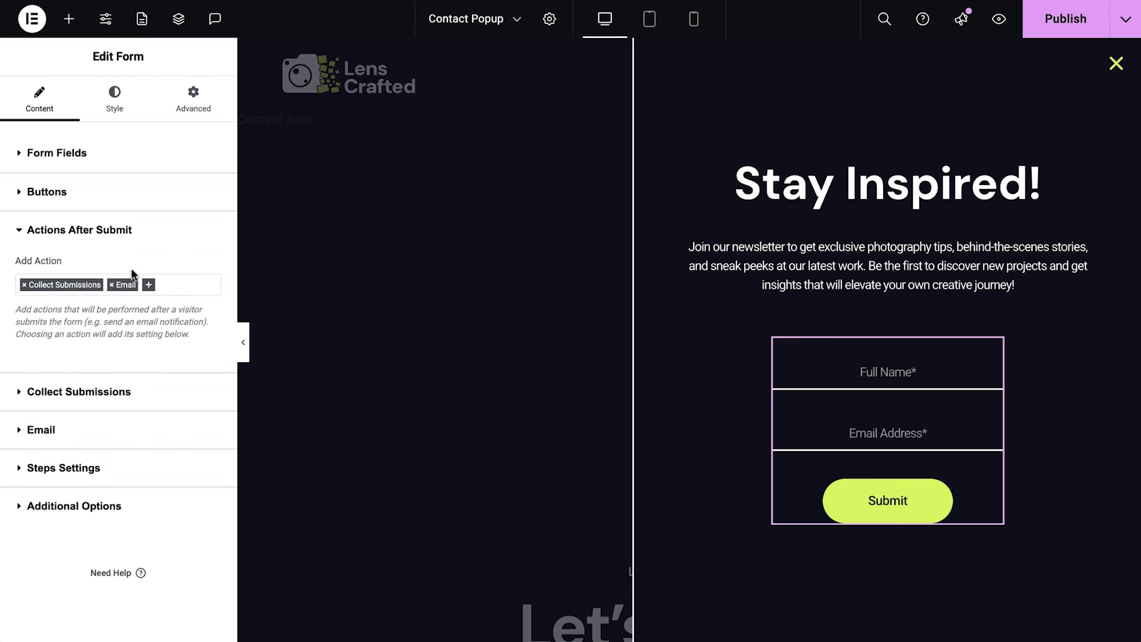
{"action": "left_click", "coordinate": [148, 285]}
{"action": "scroll", "coordinate": [135, 339], "scroll_direction": "down", "scroll_amount": 3}
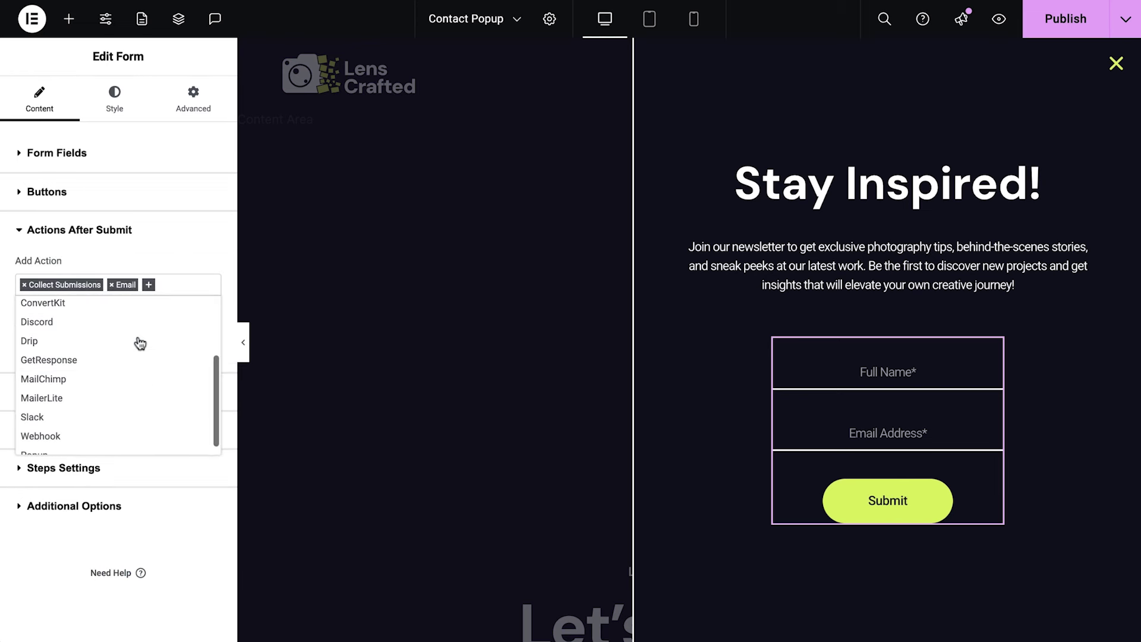
{"action": "left_click", "coordinate": [88, 387]}
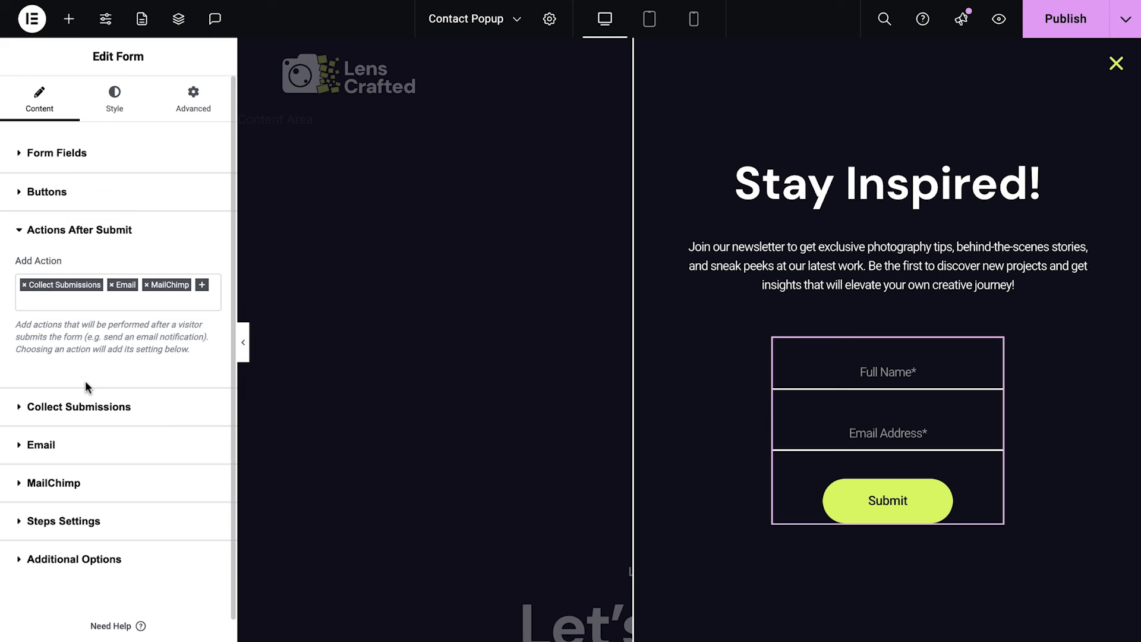
Add a Popup submit action with its Action set to Close Popup
{"action": "left_click", "coordinate": [178, 300]}
{"action": "scroll", "coordinate": [176, 344], "scroll_direction": "down", "scroll_amount": 2}
{"action": "scroll", "coordinate": [176, 345], "scroll_direction": "down", "scroll_amount": 2}
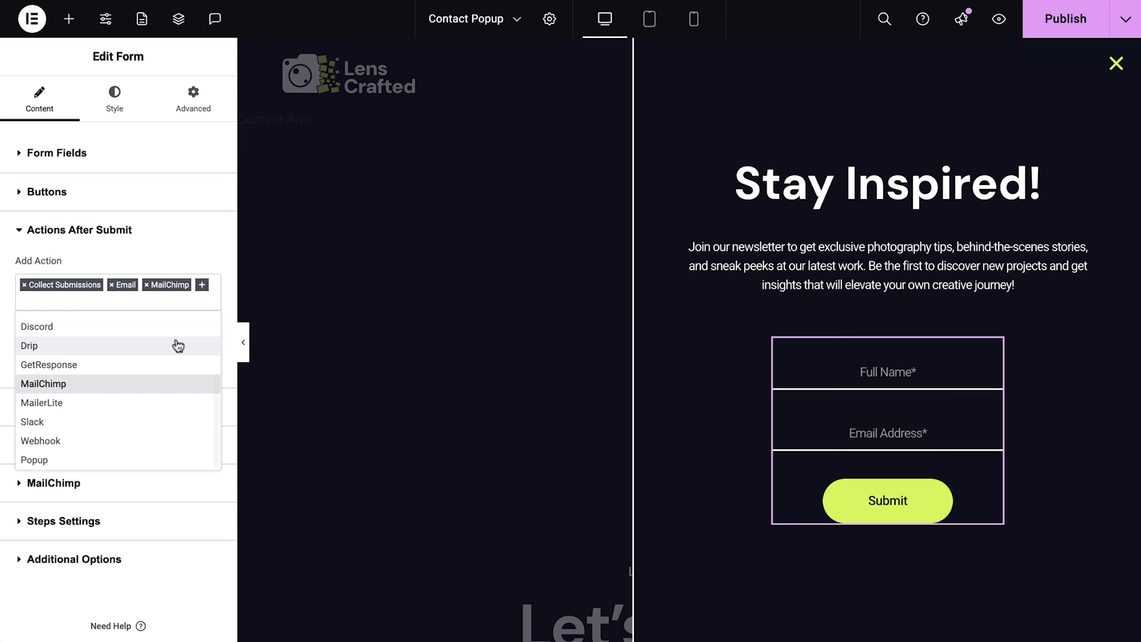
{"action": "left_click", "coordinate": [121, 460]}
{"action": "left_click", "coordinate": [110, 521]}
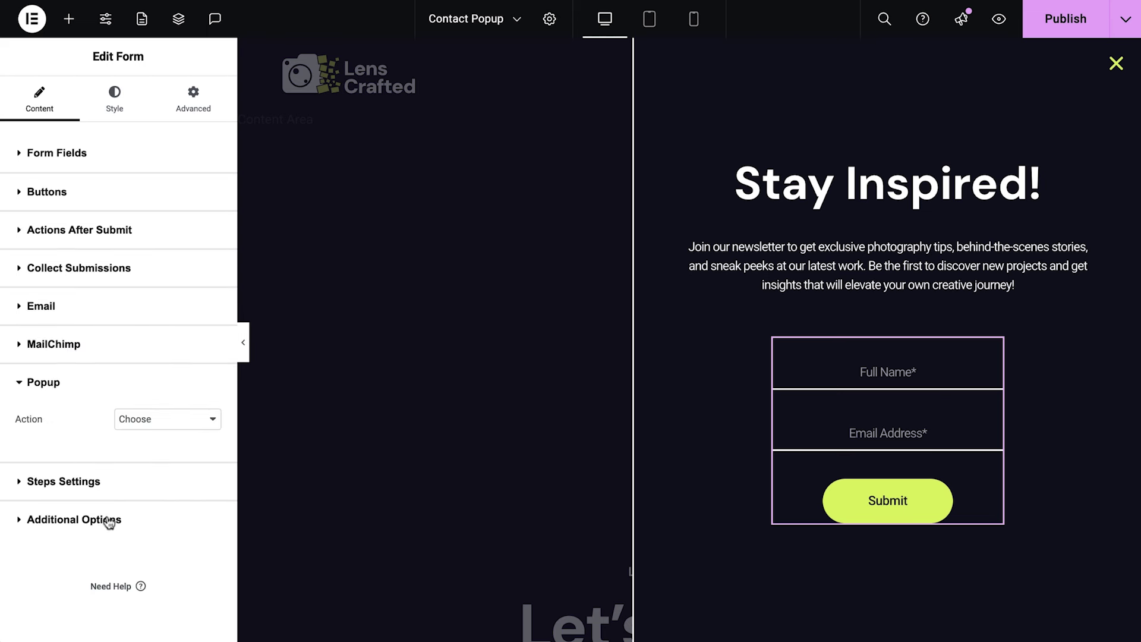
{"action": "left_click", "coordinate": [191, 423]}
{"action": "left_click", "coordinate": [170, 454]}
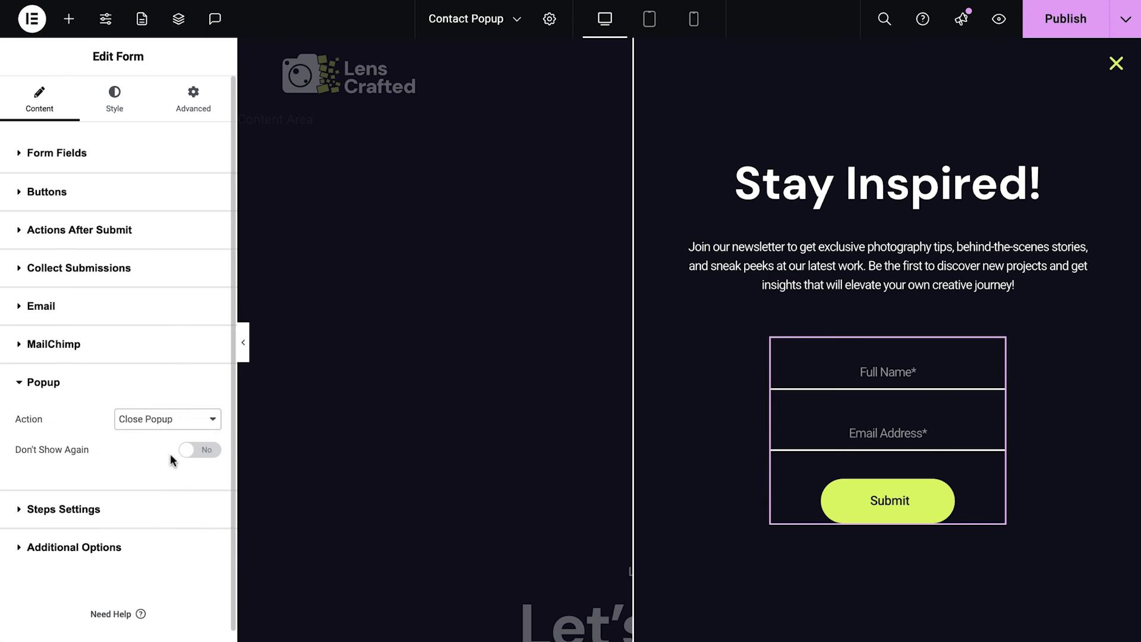
In Popup Settings, center the popup horizontally and set its height to Fit To Content
{"action": "left_click", "coordinate": [550, 18]}
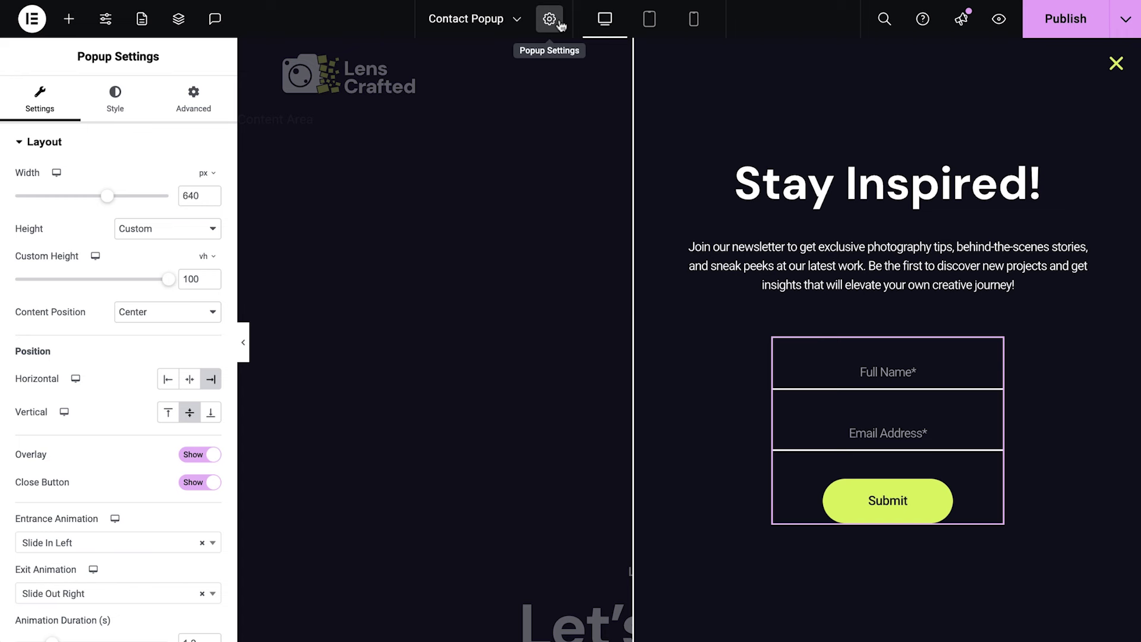
{"action": "left_click", "coordinate": [189, 378]}
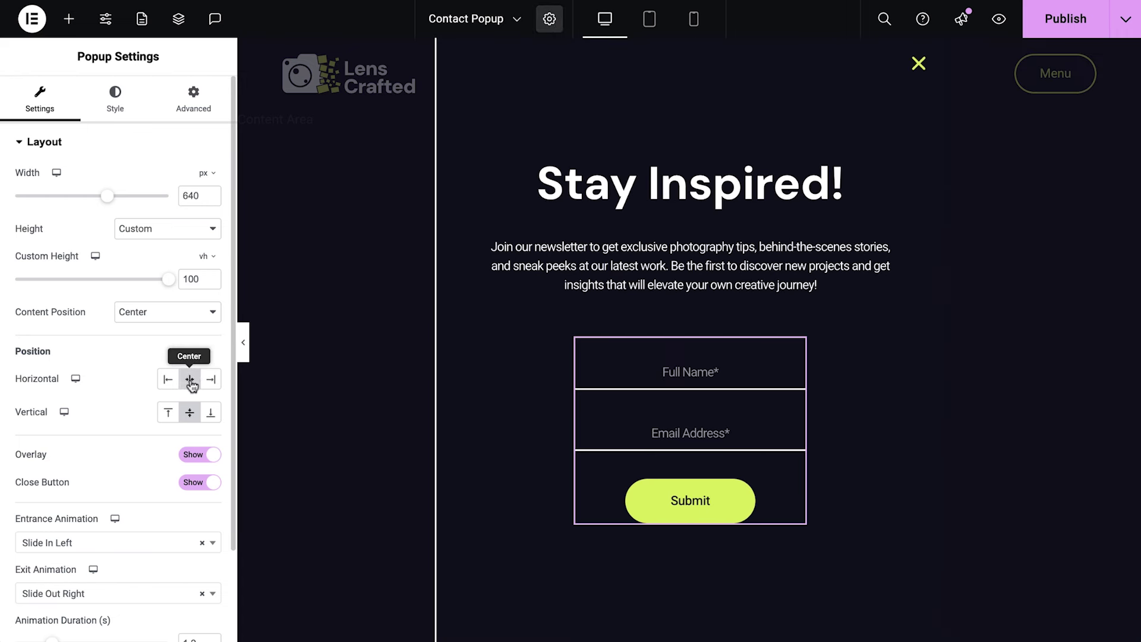
{"action": "left_click", "coordinate": [204, 230]}
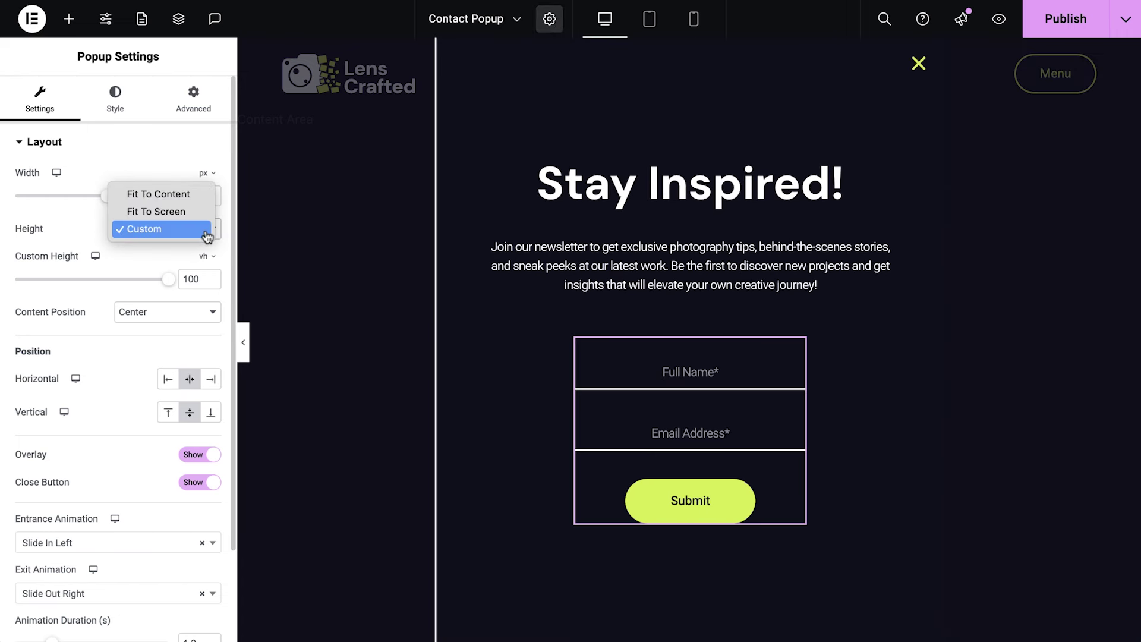
{"action": "left_click", "coordinate": [184, 202]}
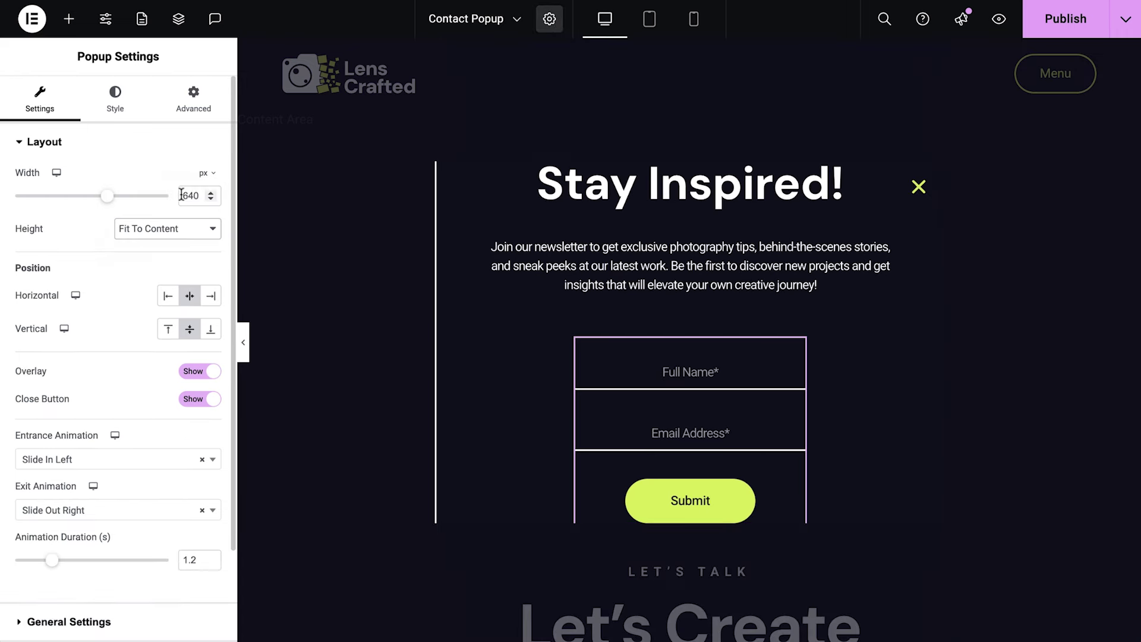
Give the popup a 2 px border width and select its padding field
{"action": "left_click", "coordinate": [114, 100]}
{"action": "double_click", "coordinate": [175, 415]}
{"action": "type", "text": "0"}
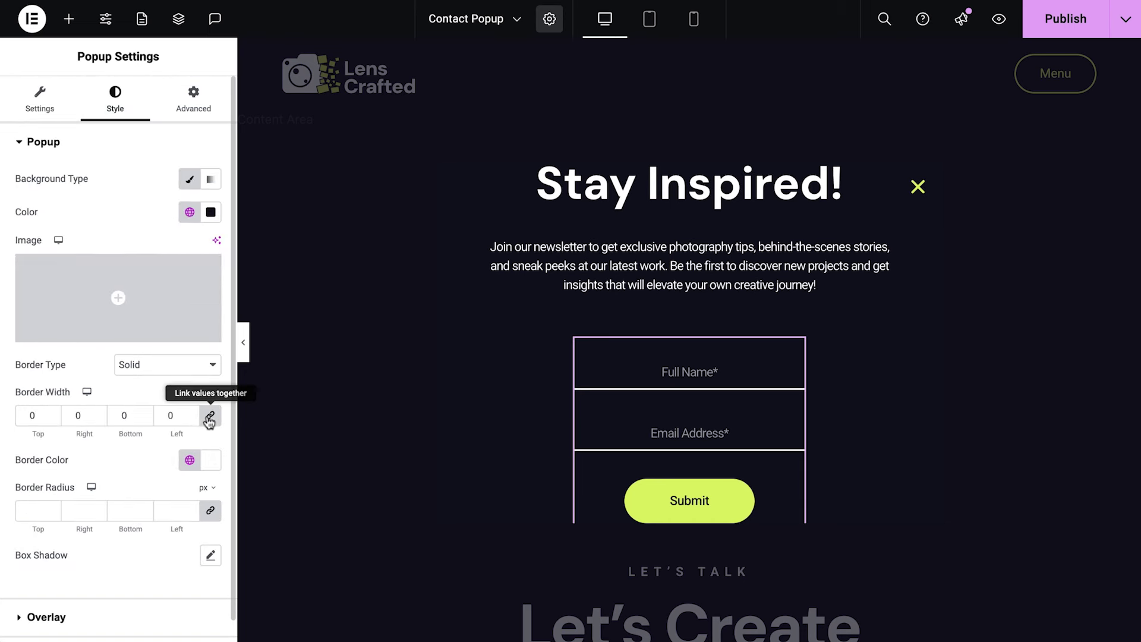
{"action": "key", "text": "BackSpace"}
{"action": "type", "text": "2"}
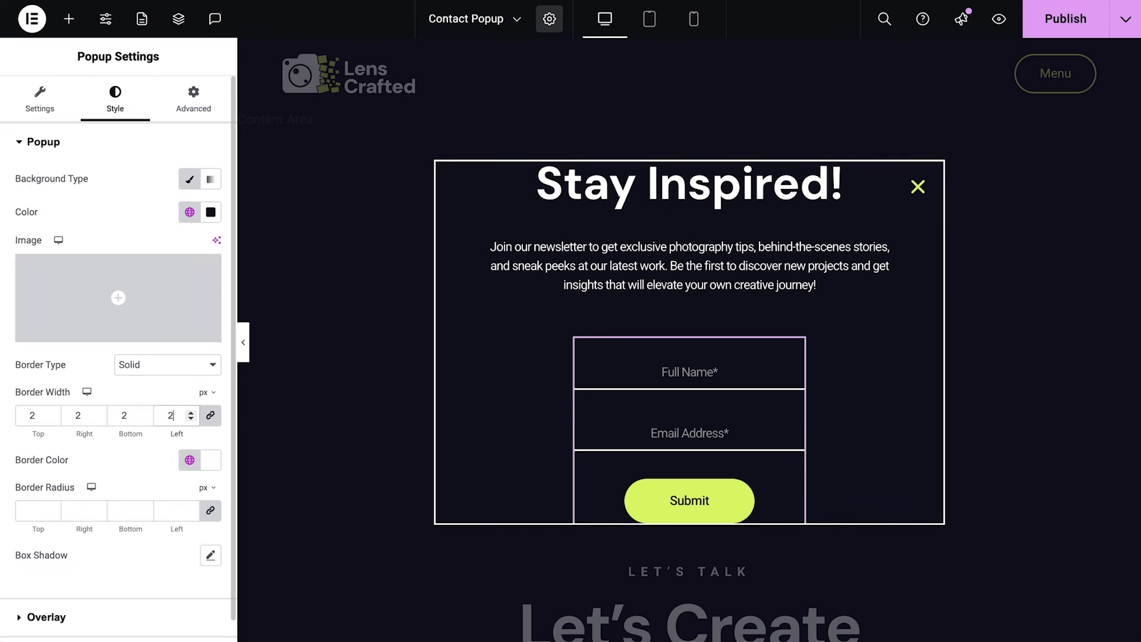
{"action": "left_click", "coordinate": [192, 112]}
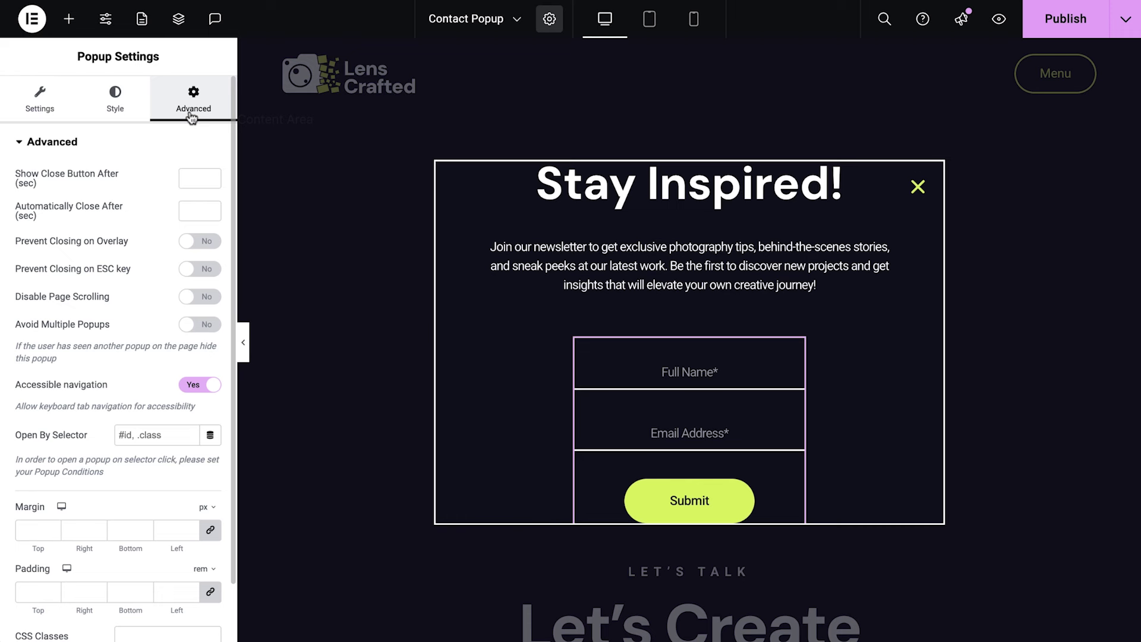
{"action": "left_click", "coordinate": [177, 589]}
Enter 2 as the popup padding and set the entrance animation to Fade In
{"action": "type", "text": "2"}
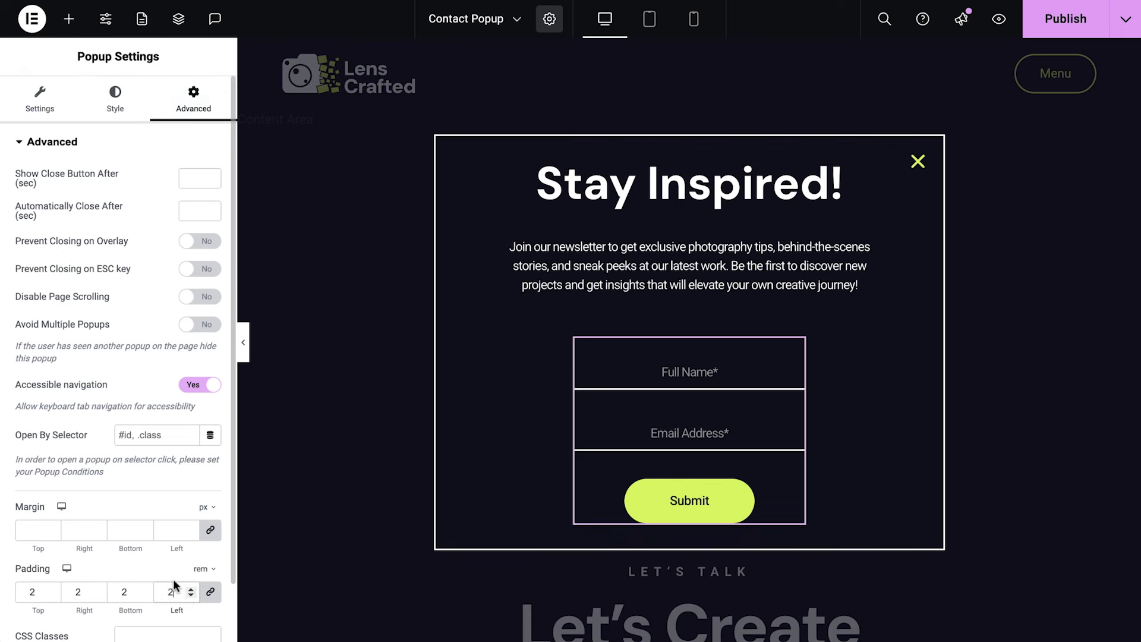
{"action": "left_click", "coordinate": [40, 104]}
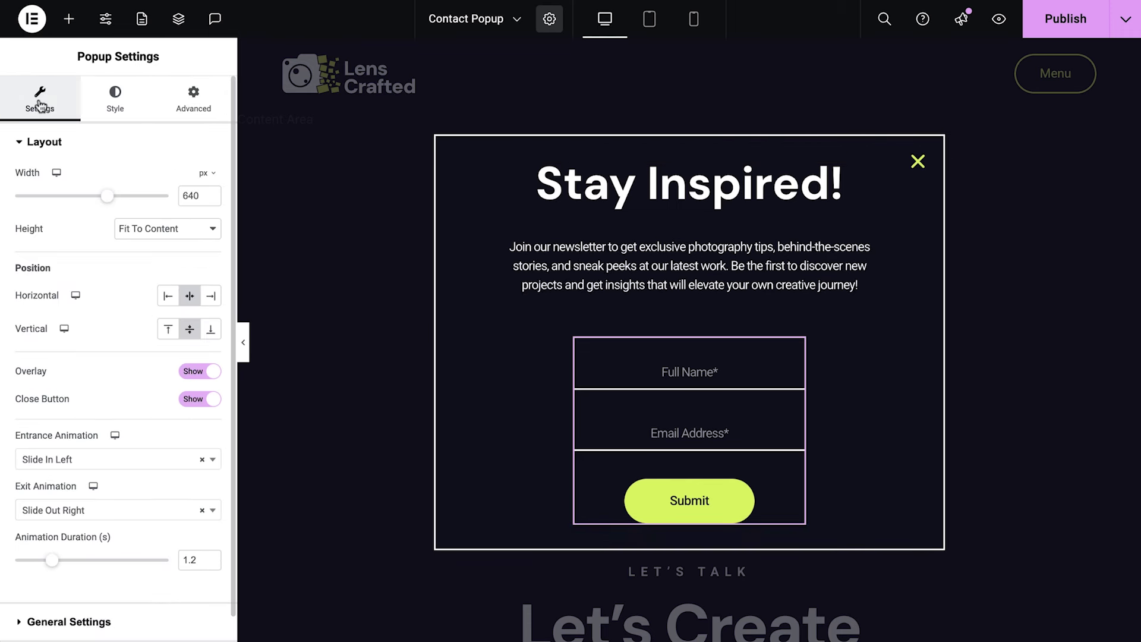
{"action": "left_click", "coordinate": [127, 461]}
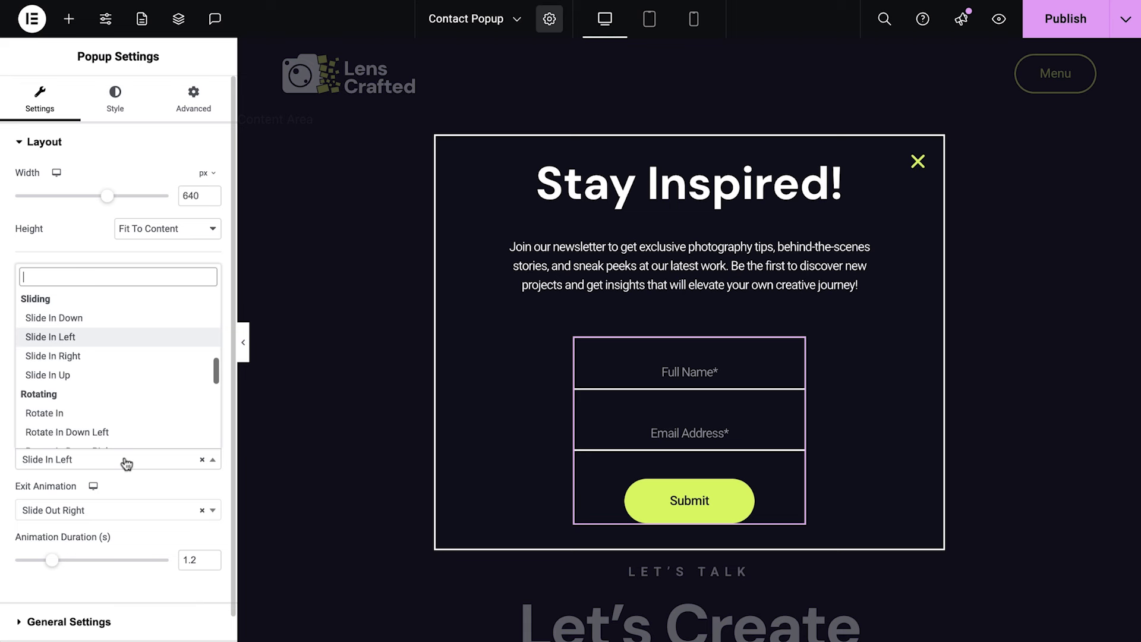
{"action": "scroll", "coordinate": [123, 419], "scroll_direction": "up", "scroll_amount": 10}
{"action": "left_click", "coordinate": [111, 338]}
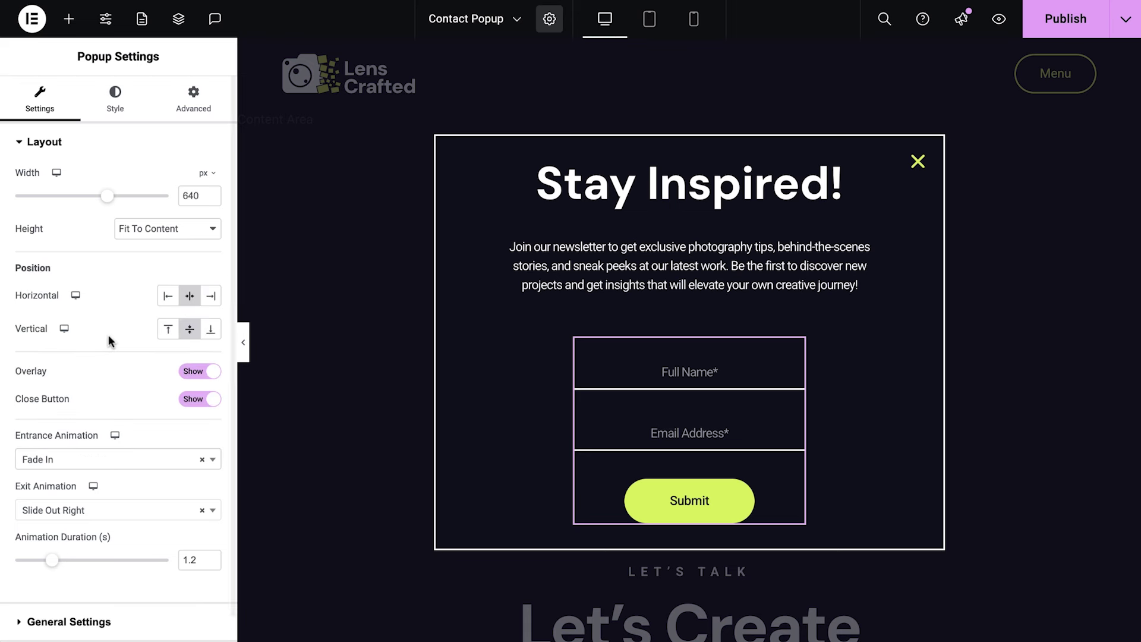
Set the exit animation to Fade Out and the animation duration to 0.5 seconds
{"action": "left_click", "coordinate": [140, 510]}
{"action": "scroll", "coordinate": [136, 488], "scroll_direction": "up", "scroll_amount": 5}
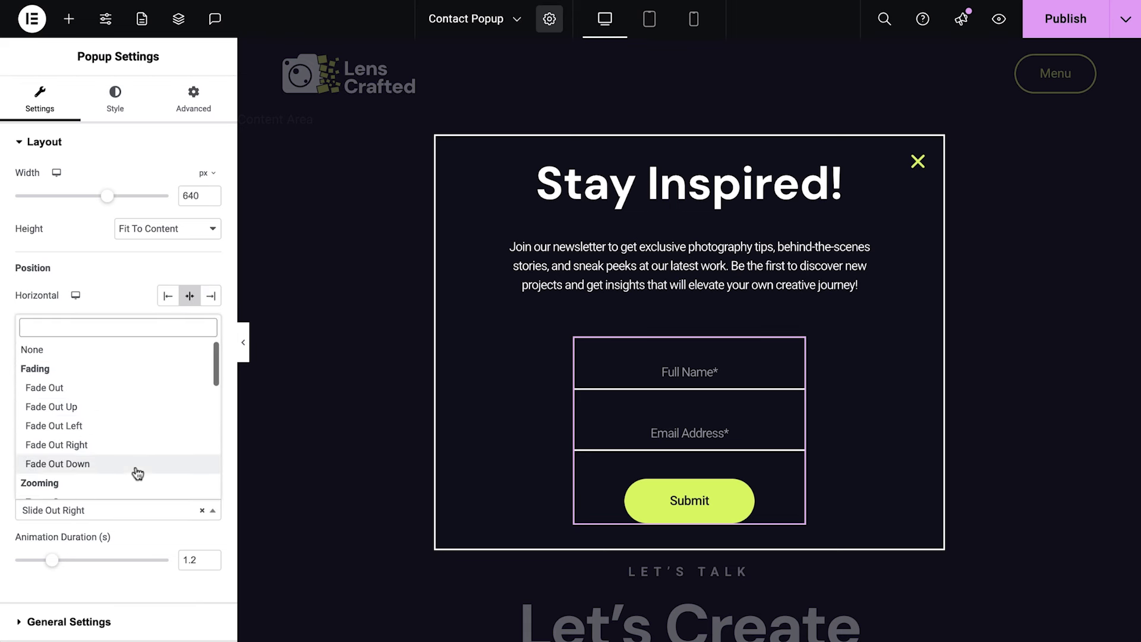
{"action": "left_click", "coordinate": [120, 390]}
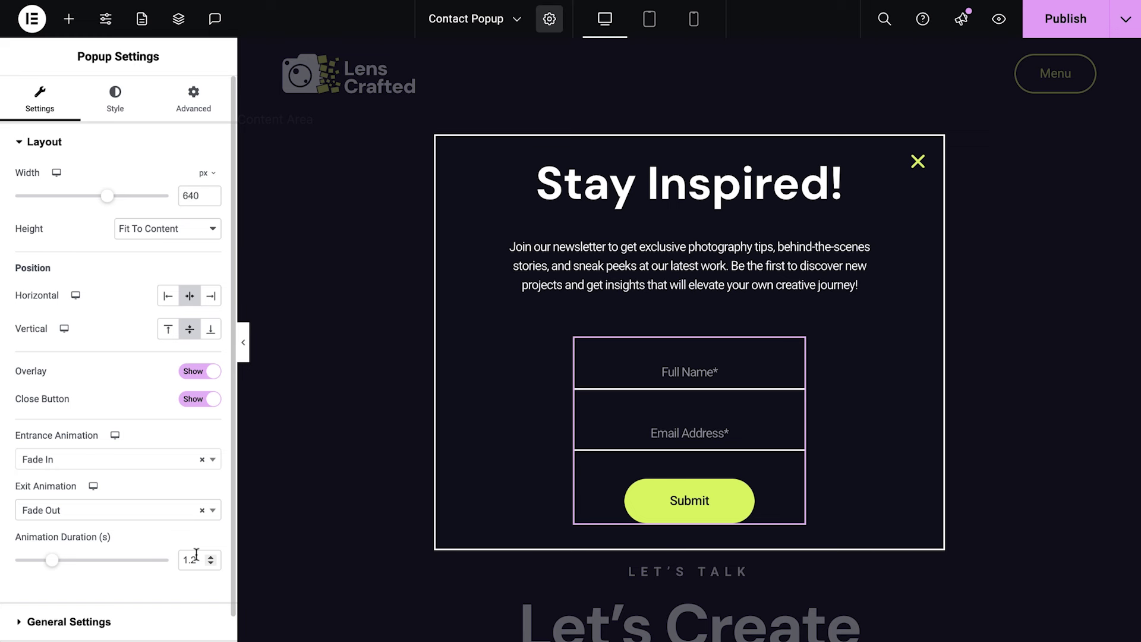
{"action": "left_click_drag", "start_coordinate": [196, 560], "coordinate": [159, 559]}
{"action": "type", "text": "5"}
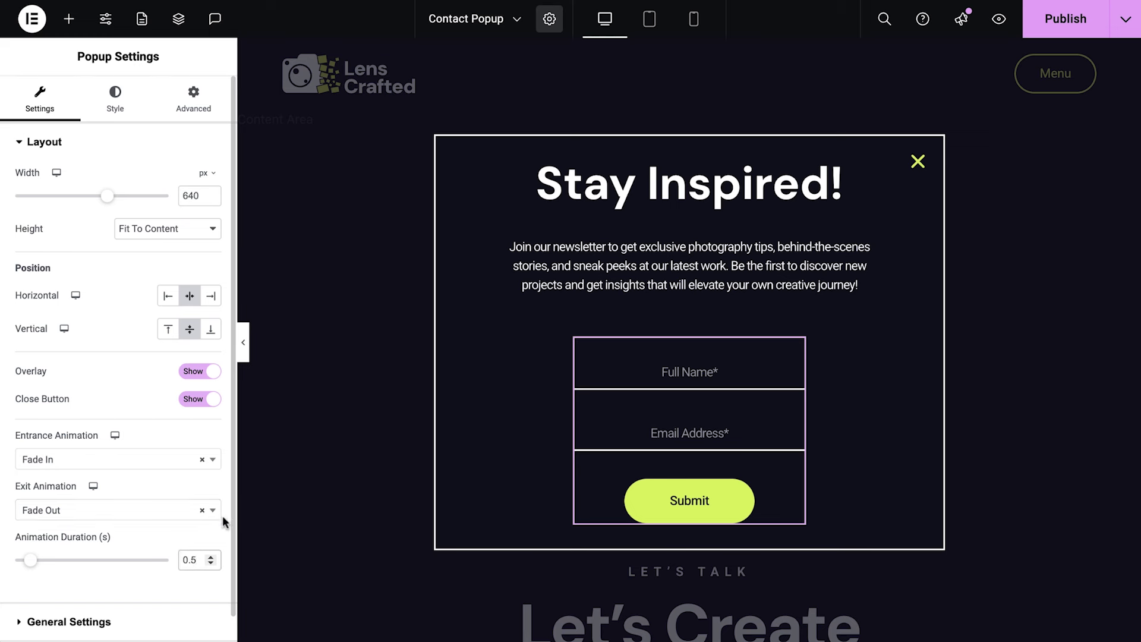
Replace the front-page-only display condition with Entire Site
{"action": "left_click", "coordinate": [1125, 19]}
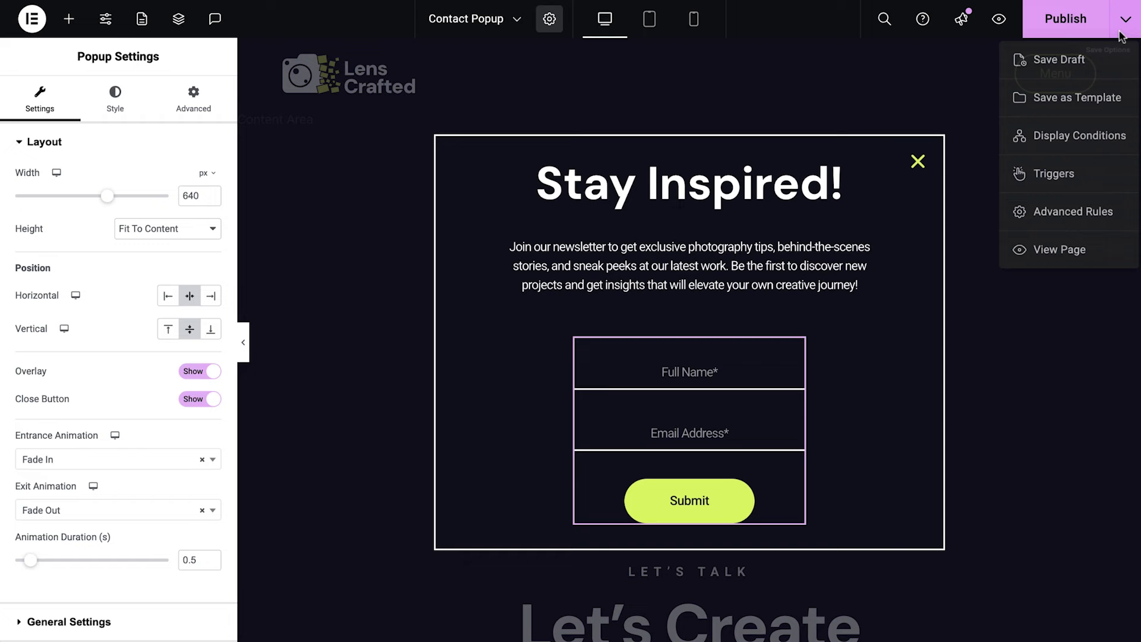
{"action": "left_click", "coordinate": [1064, 138]}
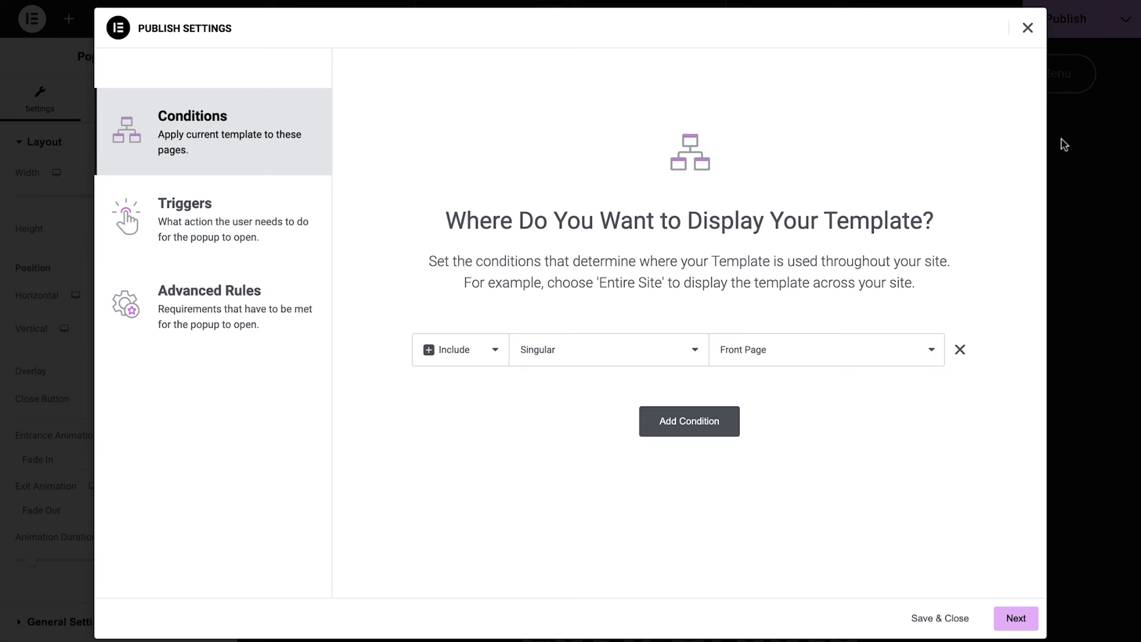
{"action": "left_click", "coordinate": [961, 350]}
{"action": "left_click", "coordinate": [703, 379]}
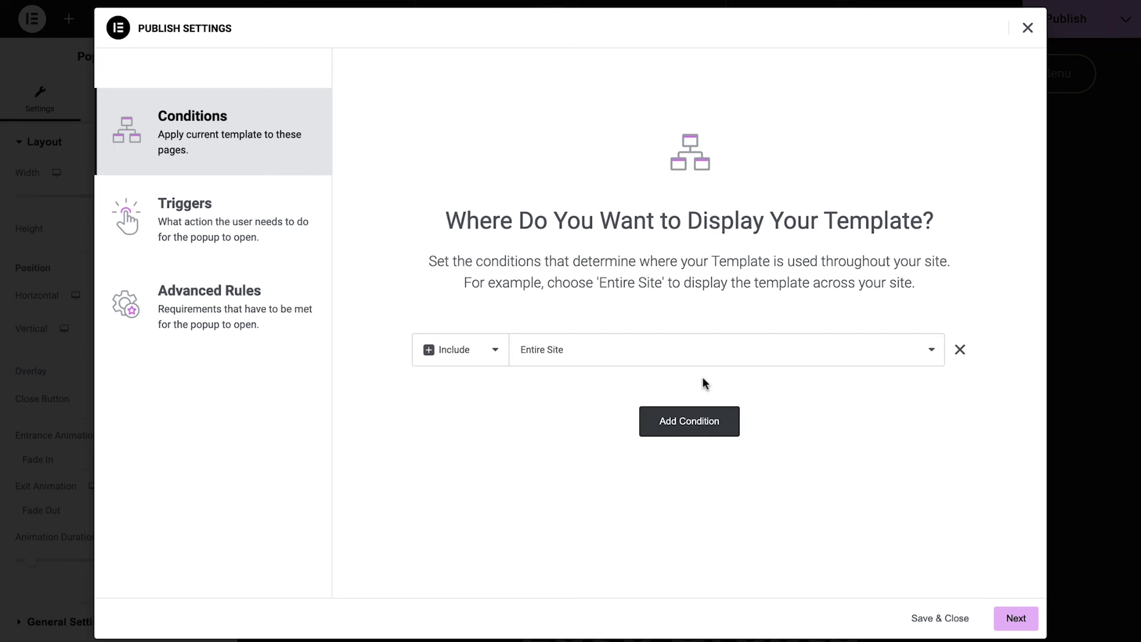
Disable the On Scroll trigger and enable On Page Load after 5 seconds
{"action": "left_click", "coordinate": [228, 207]}
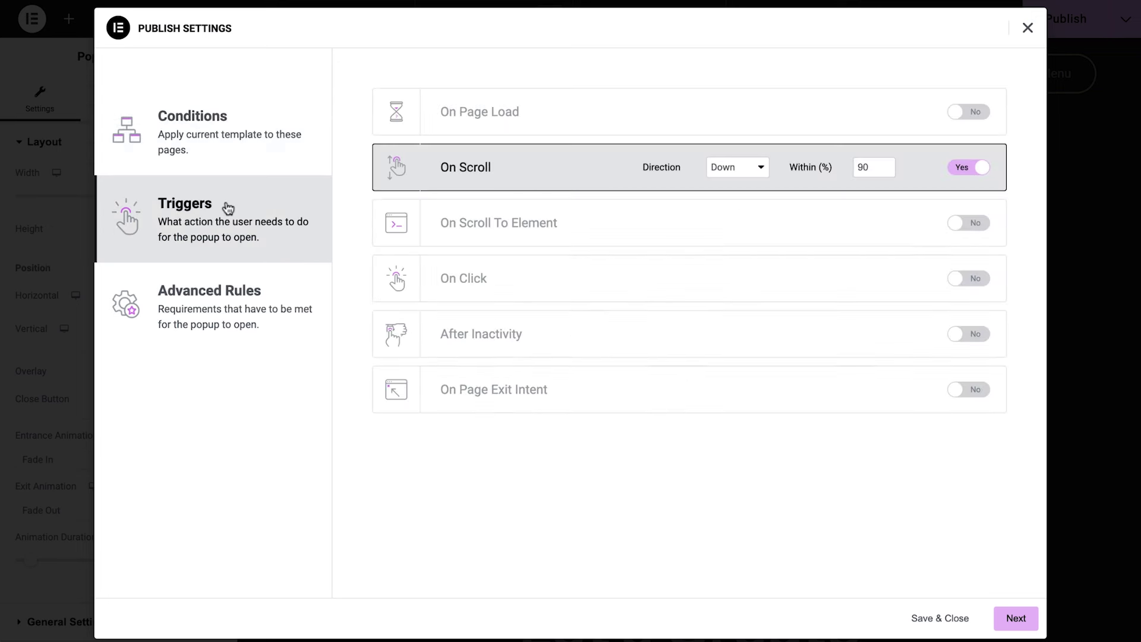
{"action": "left_click", "coordinate": [953, 169]}
{"action": "left_click", "coordinate": [968, 112]}
{"action": "left_click", "coordinate": [727, 112]}
{"action": "type", "text": "5"}
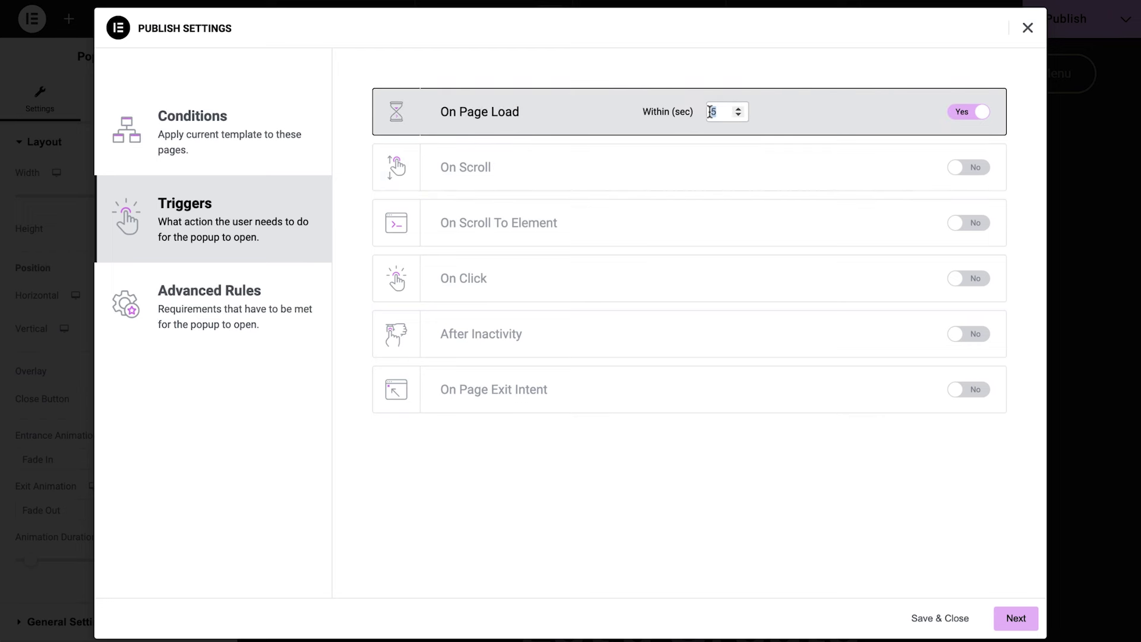
Limit the popup to show up to 1 time per Month, then Save & Close
{"action": "left_click", "coordinate": [280, 302]}
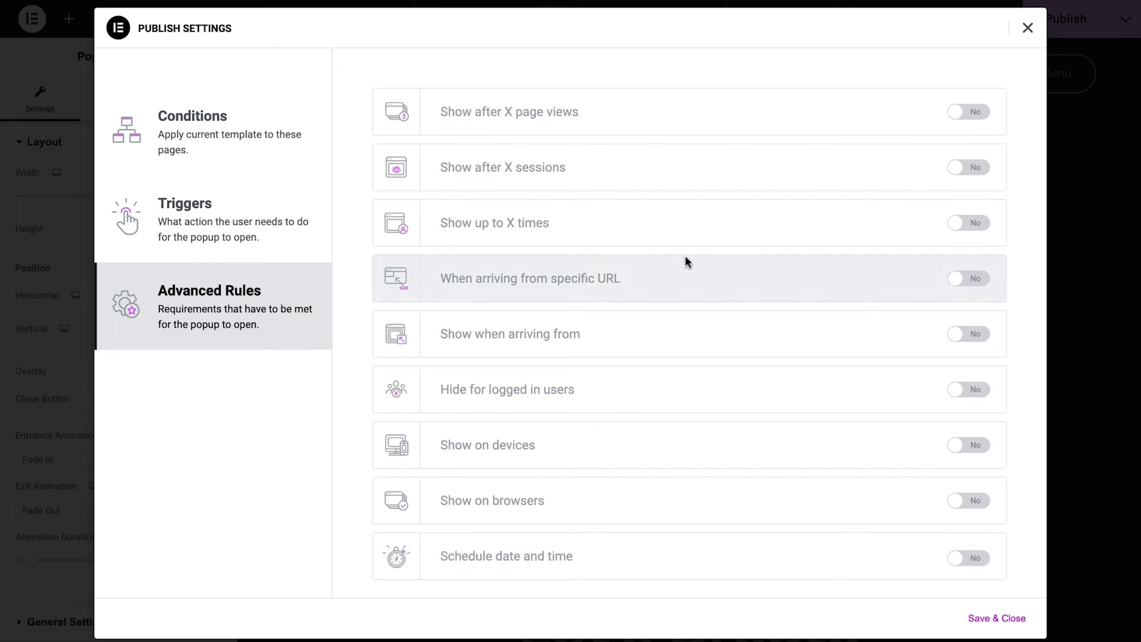
{"action": "left_click", "coordinate": [978, 229]}
{"action": "left_click", "coordinate": [676, 235]}
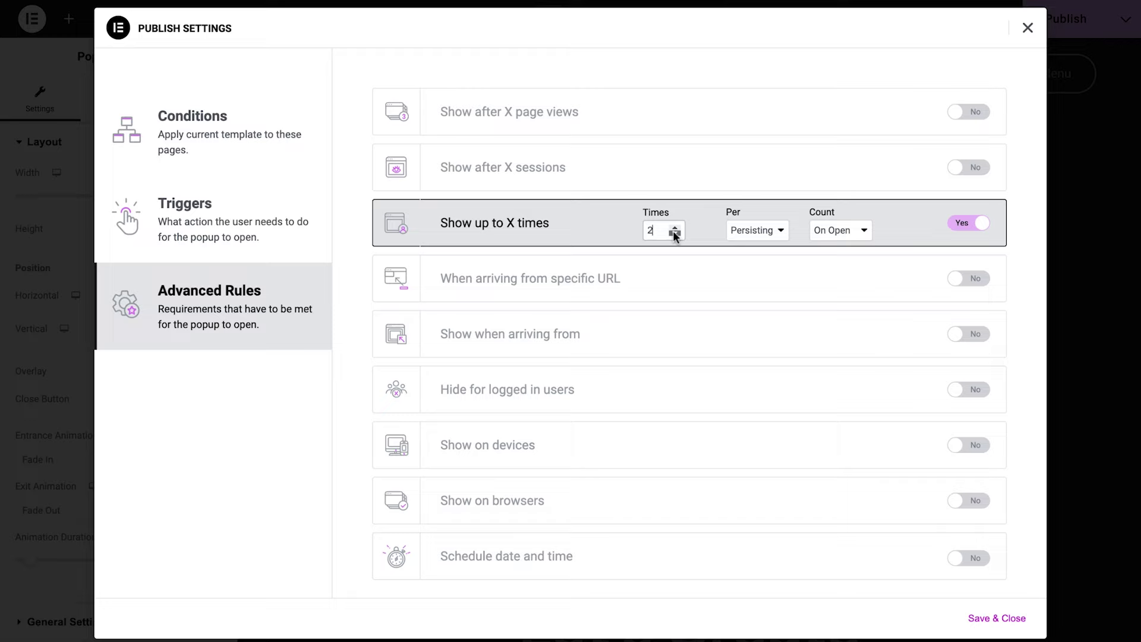
{"action": "left_click", "coordinate": [758, 235]}
{"action": "left_click", "coordinate": [758, 301]}
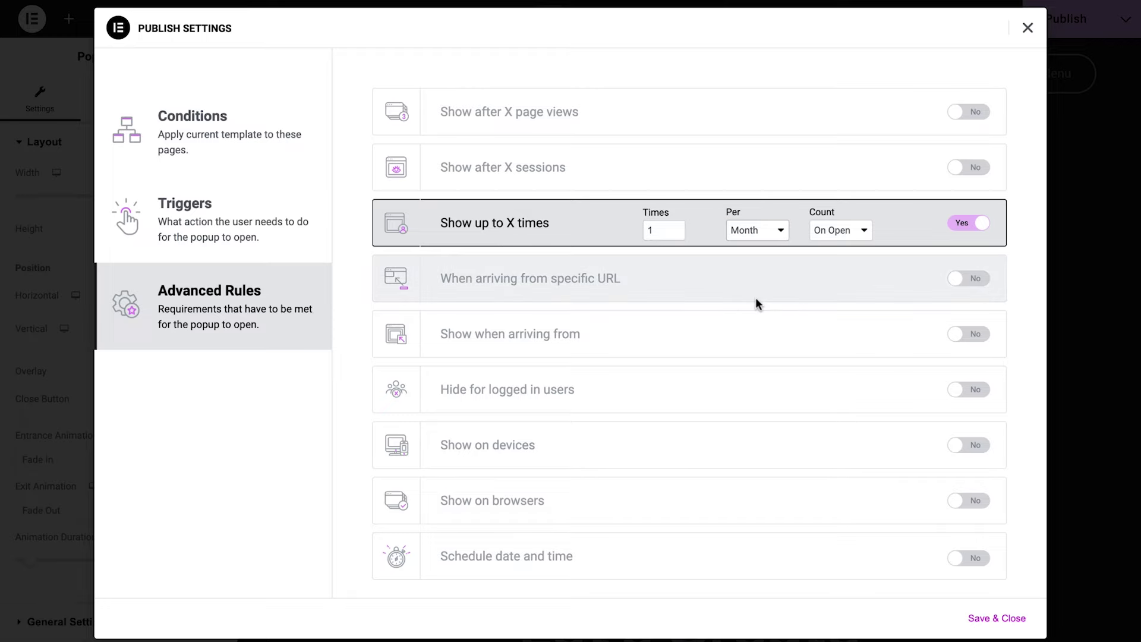
{"action": "left_click", "coordinate": [1014, 619]}
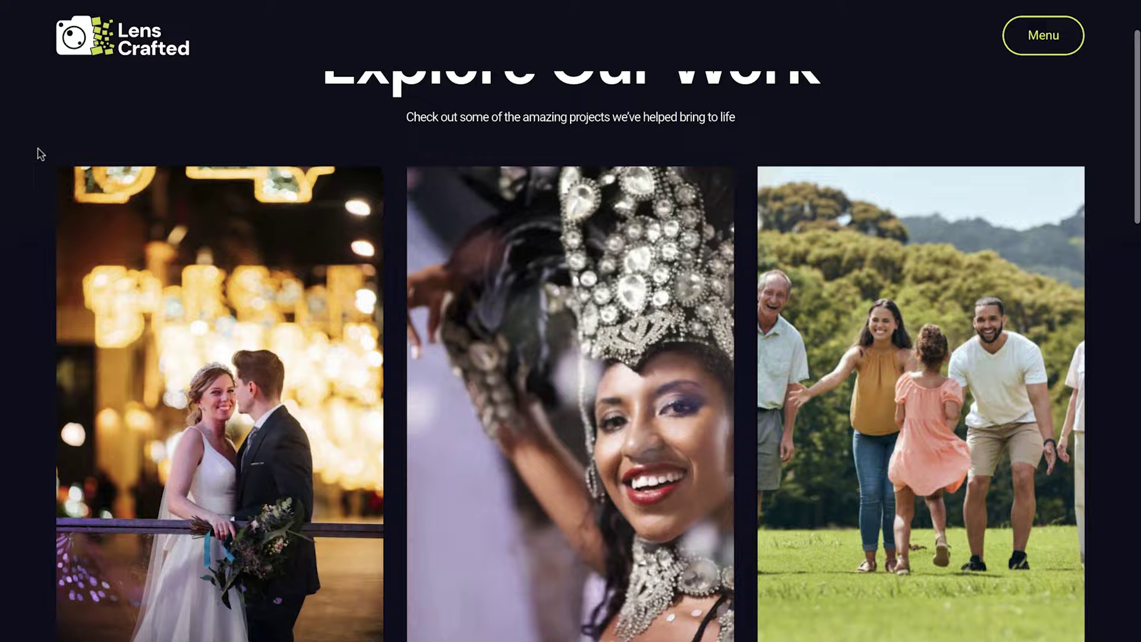
{"action": "scroll", "coordinate": [38, 148], "scroll_direction": "down", "scroll_amount": 2}
{"action": "scroll", "coordinate": [38, 149], "scroll_direction": "down", "scroll_amount": 2}
{"action": "scroll", "coordinate": [38, 148], "scroll_direction": "down", "scroll_amount": 2}
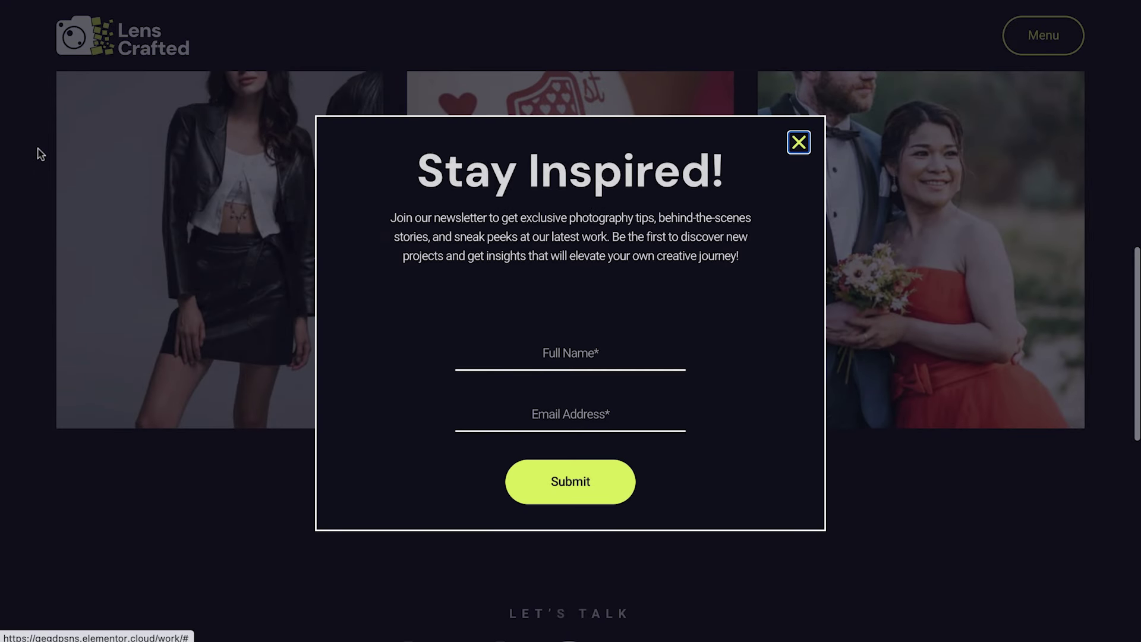
{"action": "left_click", "coordinate": [535, 354]}
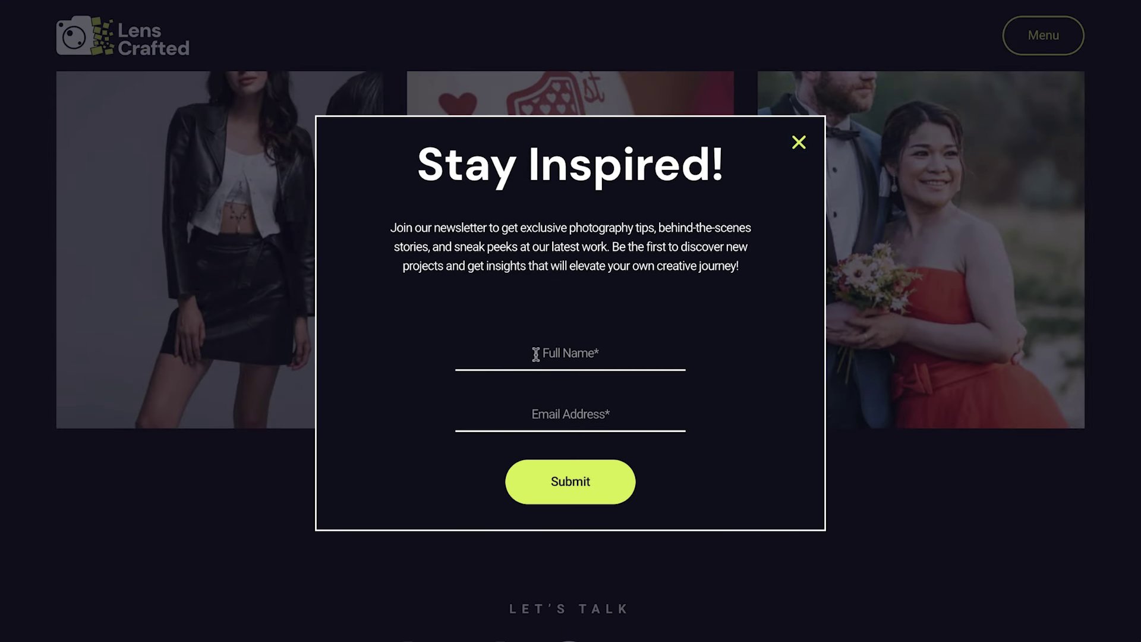
{"action": "type", "text": "John S"}
{"action": "type", "text": "mith"}
{"action": "key", "text": "Tab"}
{"action": "type", "text": "john"}
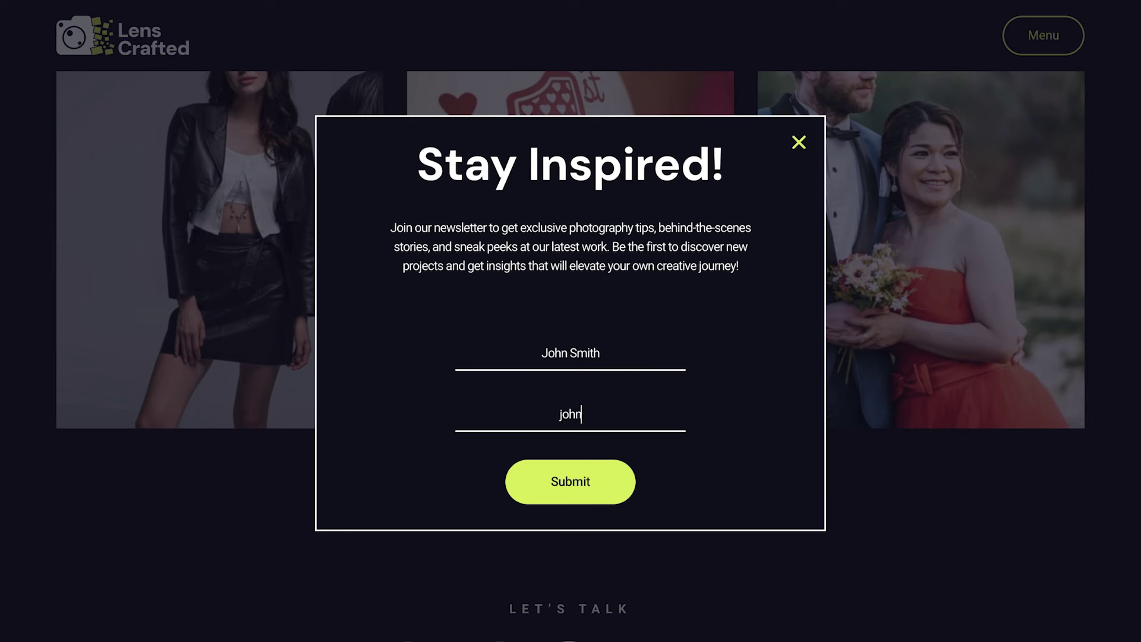
{"action": "type", "text": "@email.com"}
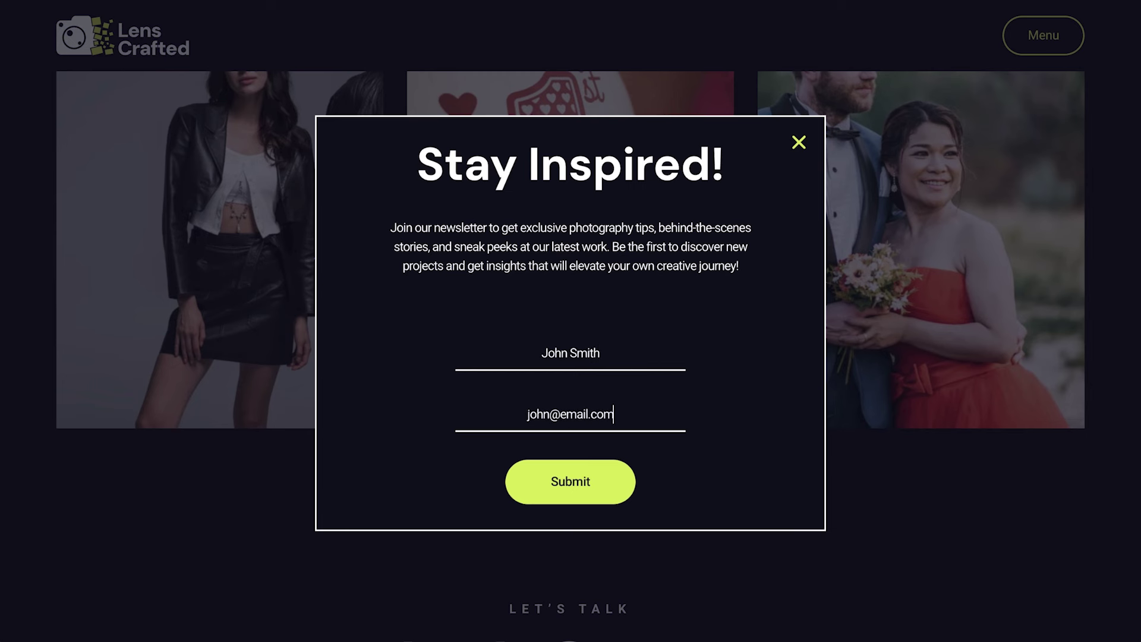
{"action": "left_click", "coordinate": [564, 486]}
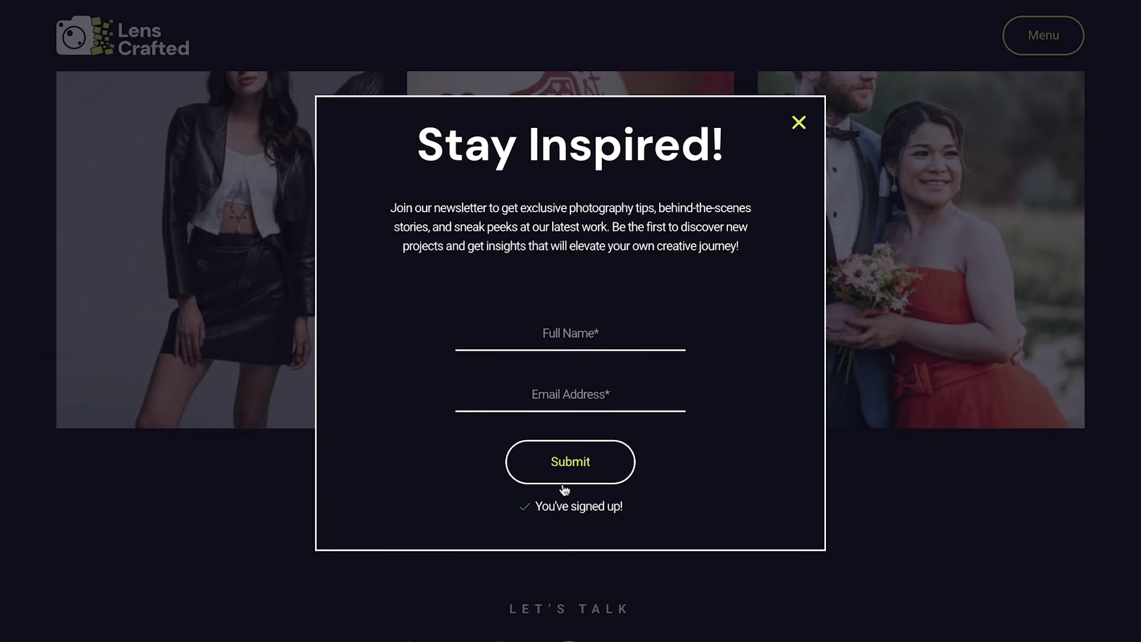